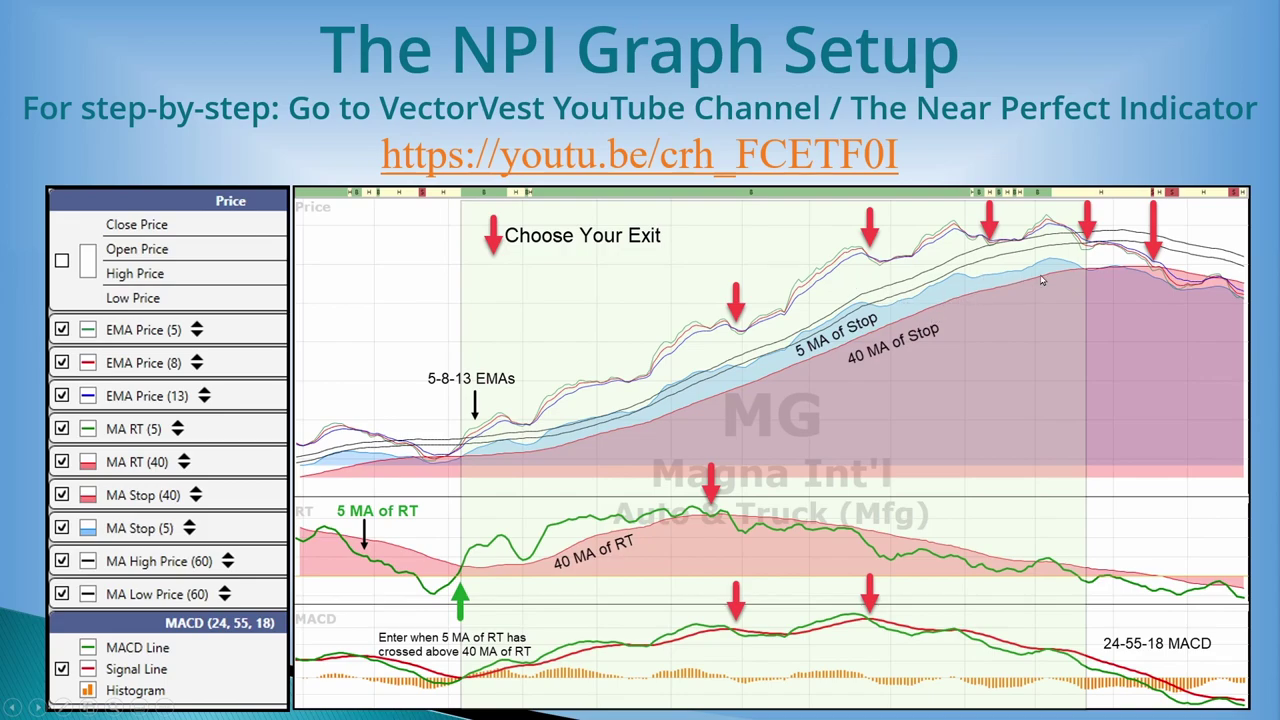
# - Circle the exit arrow at the chart's peak on the PowerPoint slide
pyautogui.click(1082, 265)
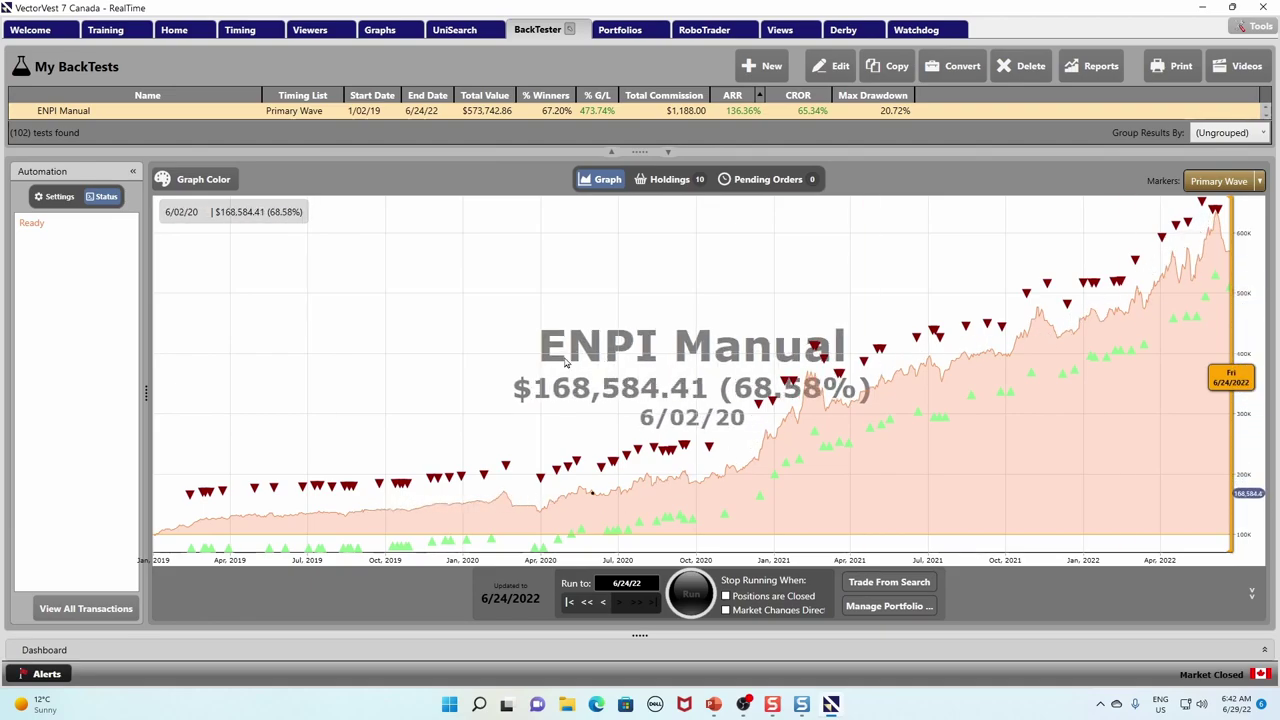
pyautogui.click(1222, 182)
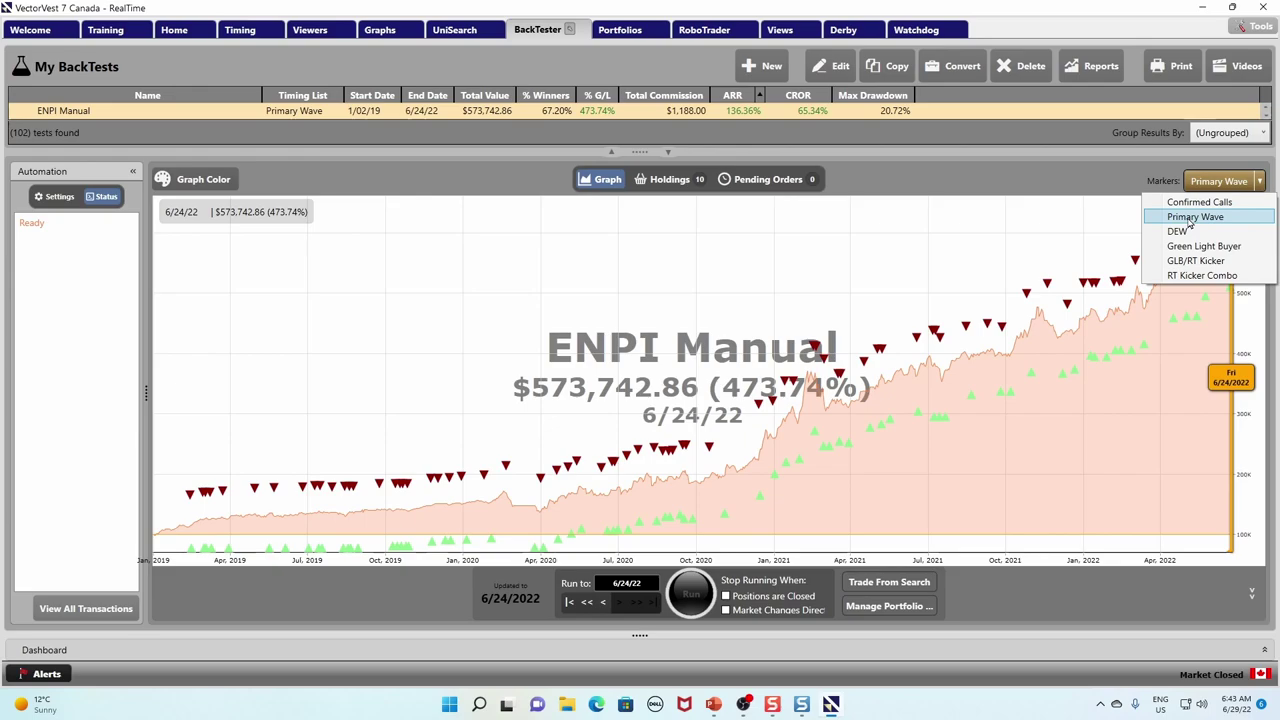
pyautogui.click(1190, 219)
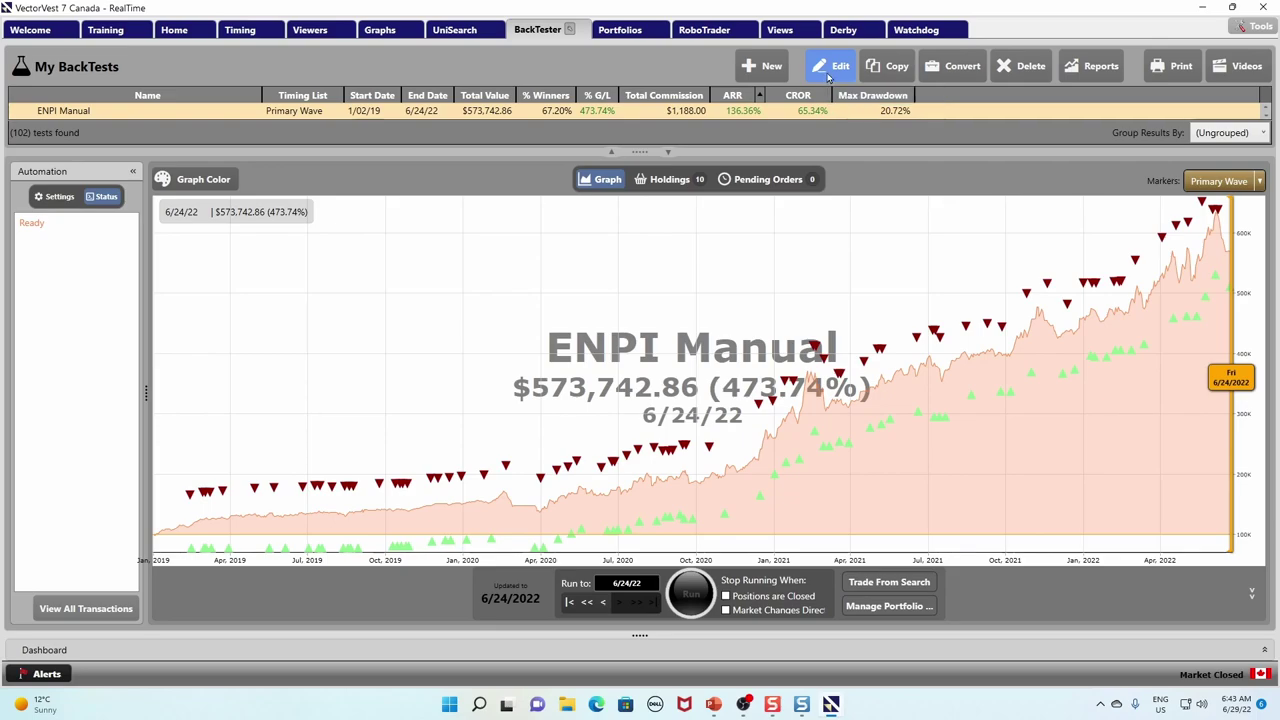
# - After glancing at the tutorial videos list, open the ENPI Manual trading system for customizing
pyautogui.click(1245, 69)
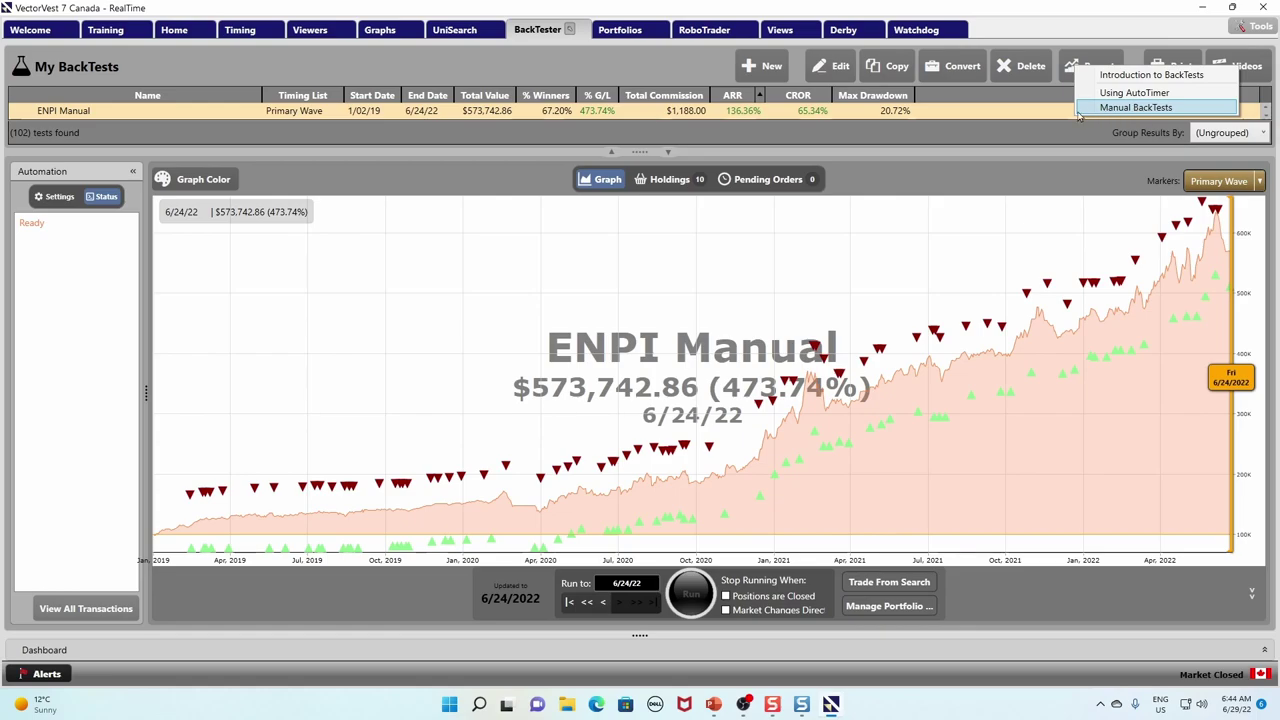
pyautogui.click(562, 227)
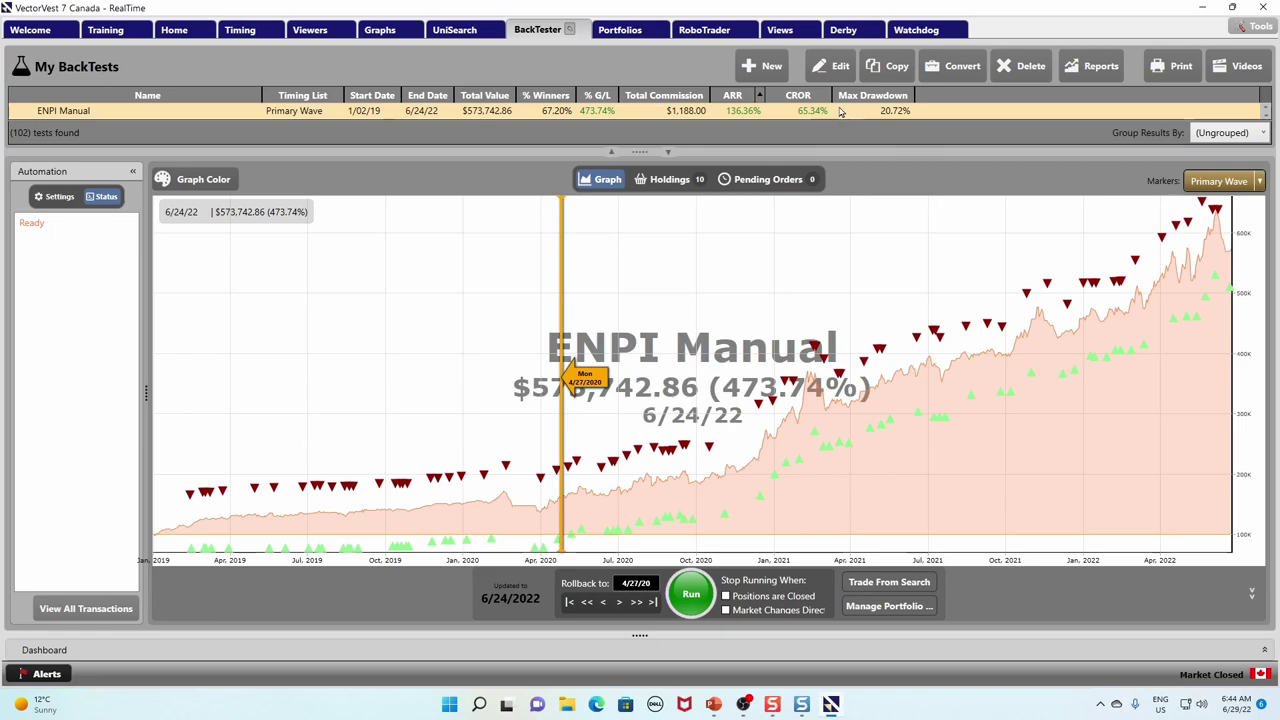
pyautogui.click(830, 70)
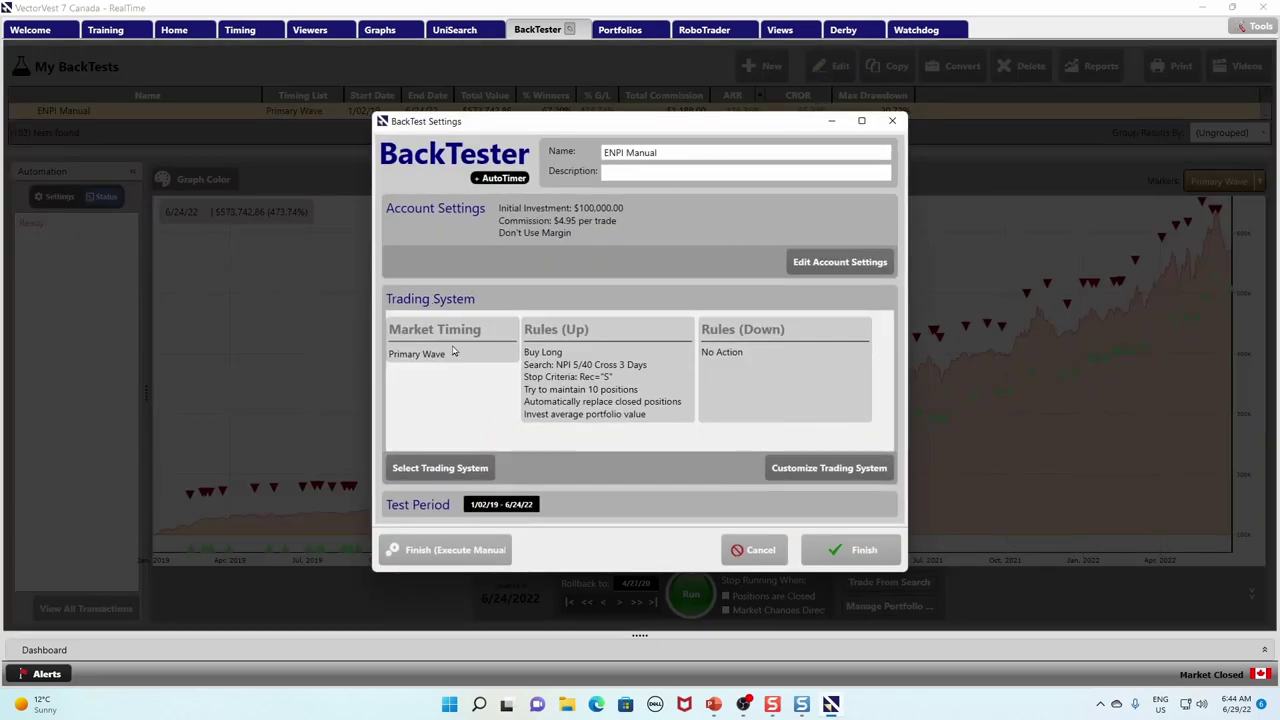
pyautogui.click(835, 474)
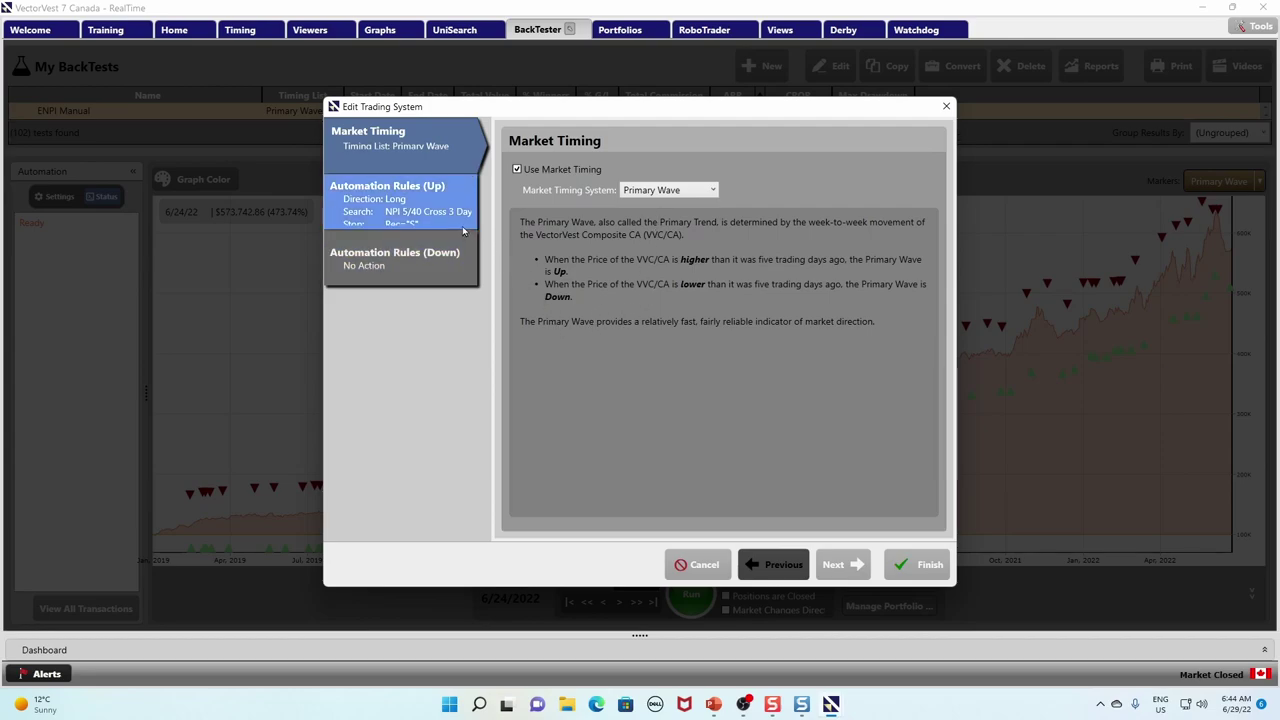
# - Go to the Market Up buying rules and keep the stop as Rec with variation Rec = S
pyautogui.click(843, 566)
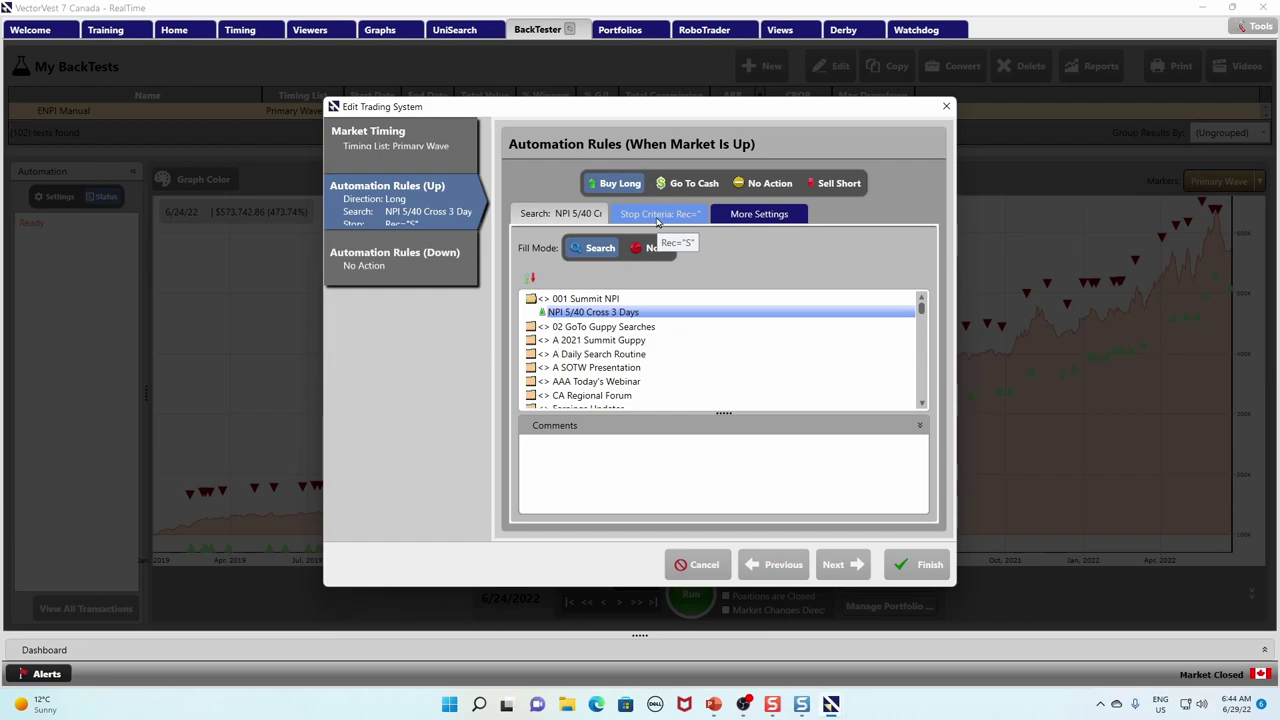
pyautogui.click(658, 216)
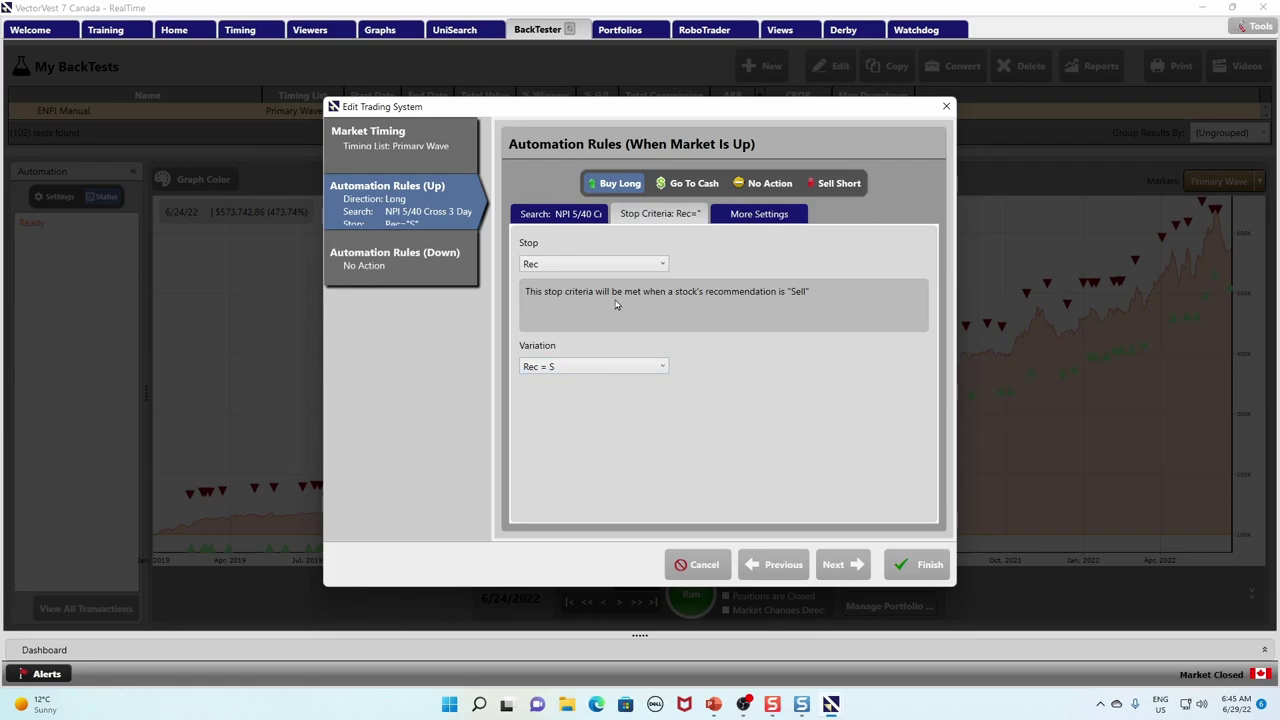
pyautogui.click(576, 264)
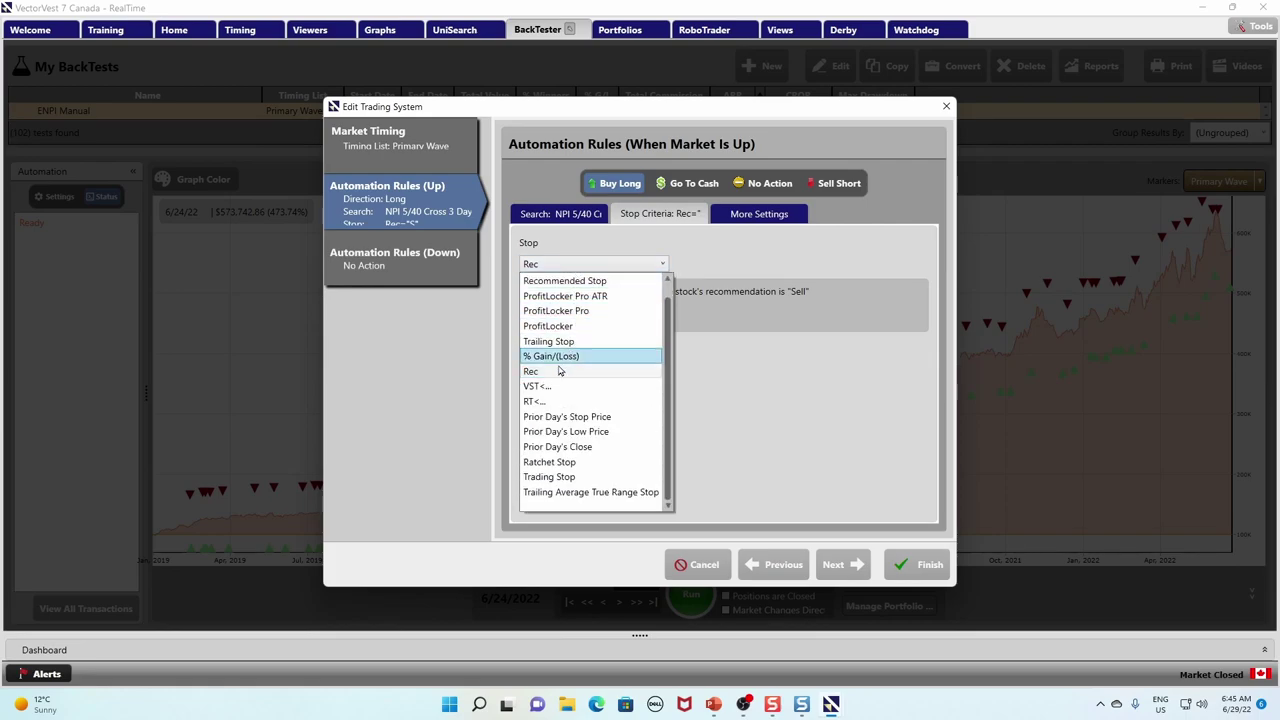
pyautogui.click(559, 371)
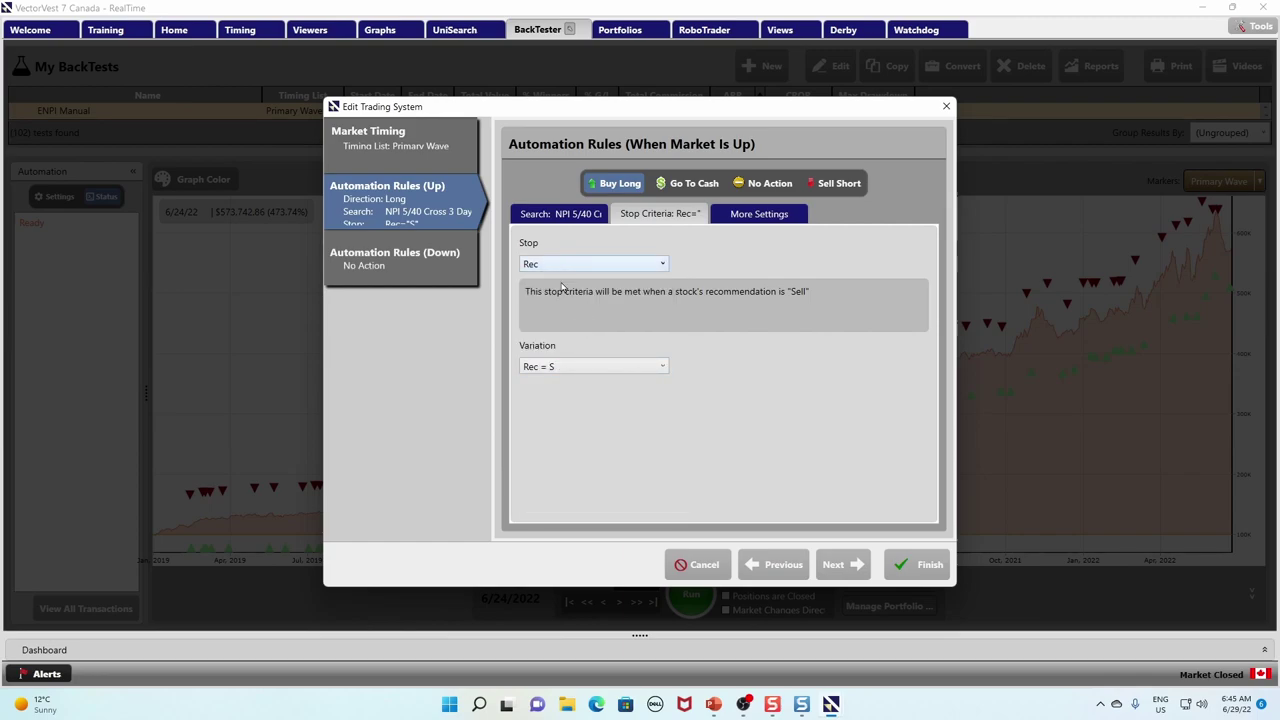
pyautogui.click(566, 368)
pyautogui.click(562, 388)
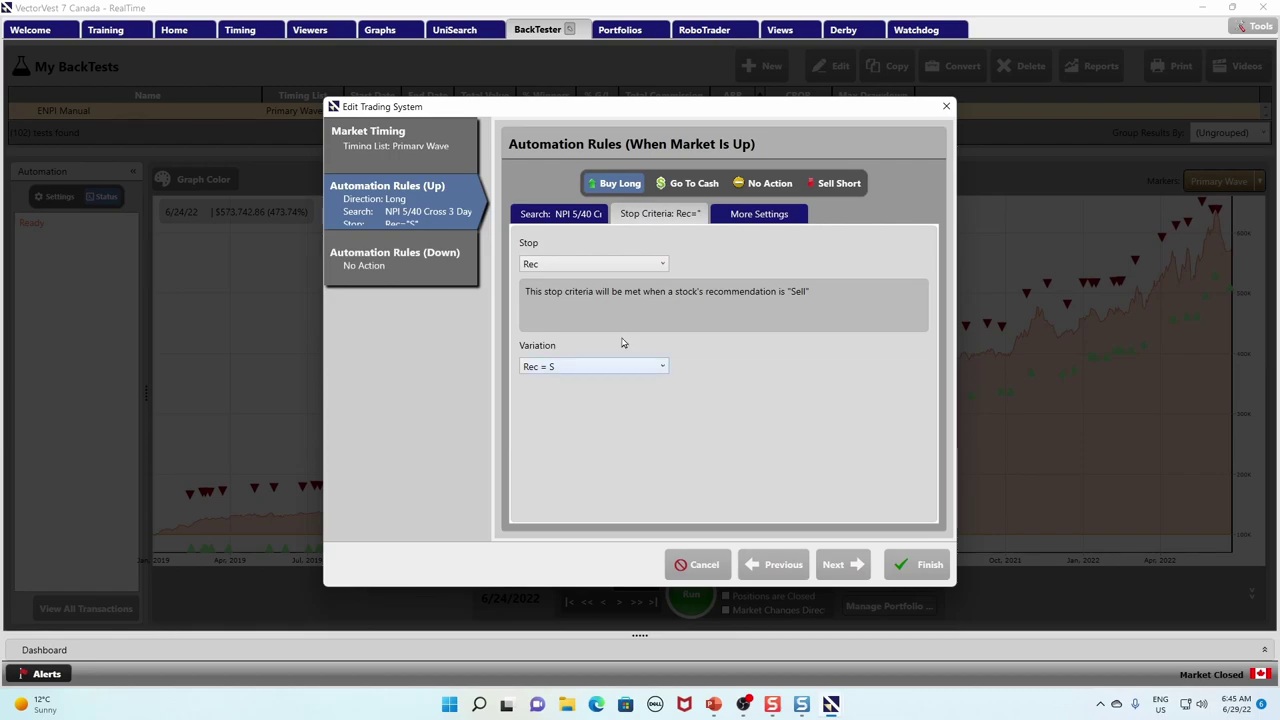
# - Scroll through the up-market More Settings, then advance to the No Action Market Down rules
pyautogui.click(758, 218)
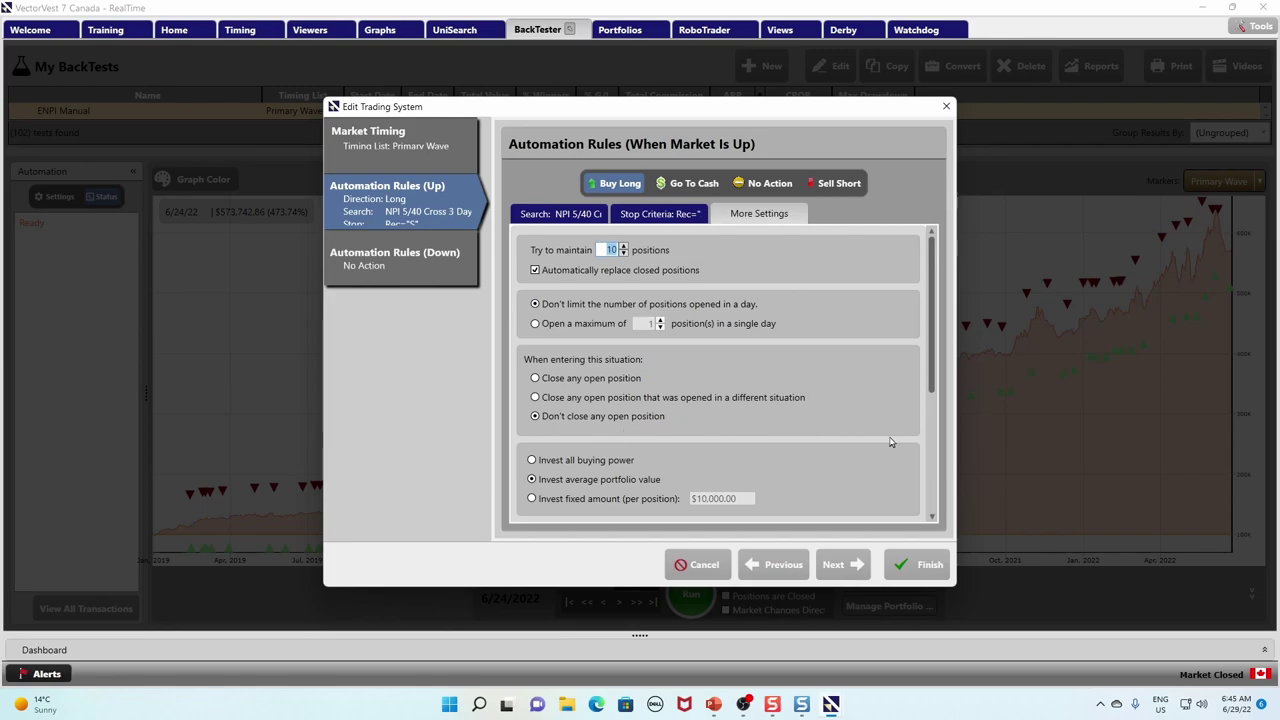
pyautogui.scroll(-4, 928, 400)
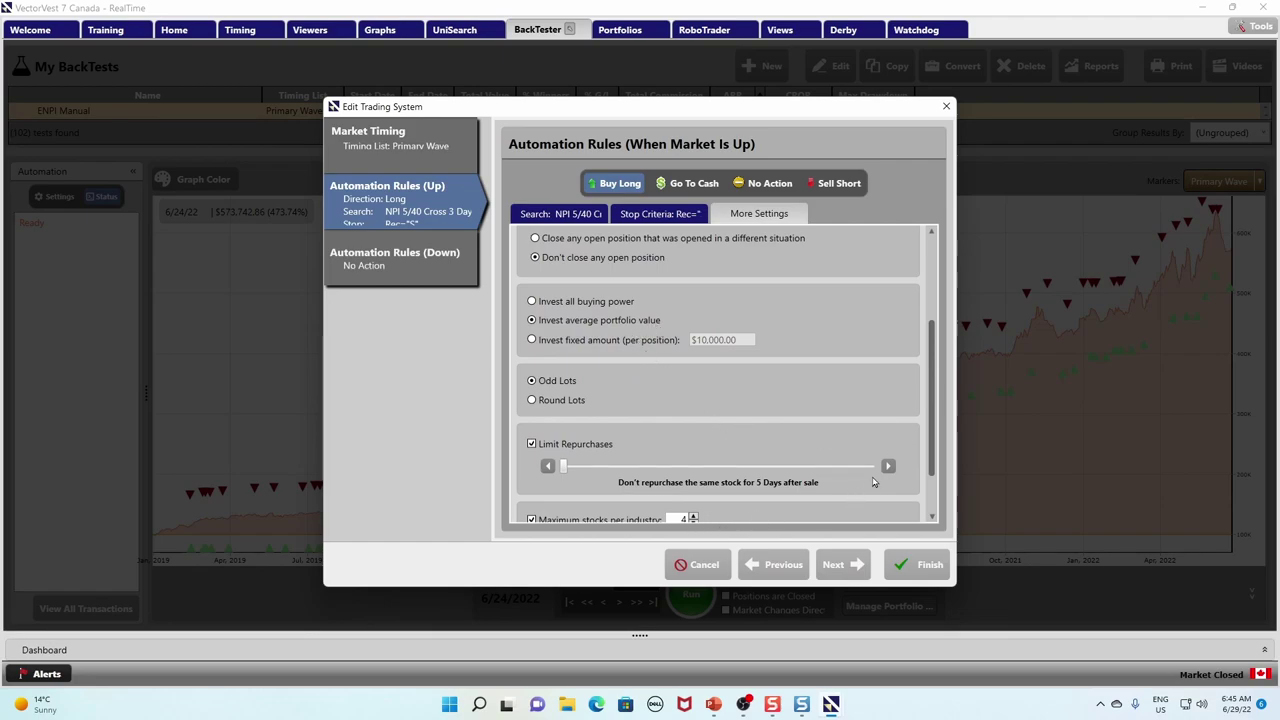
pyautogui.scroll(-2, 930, 448)
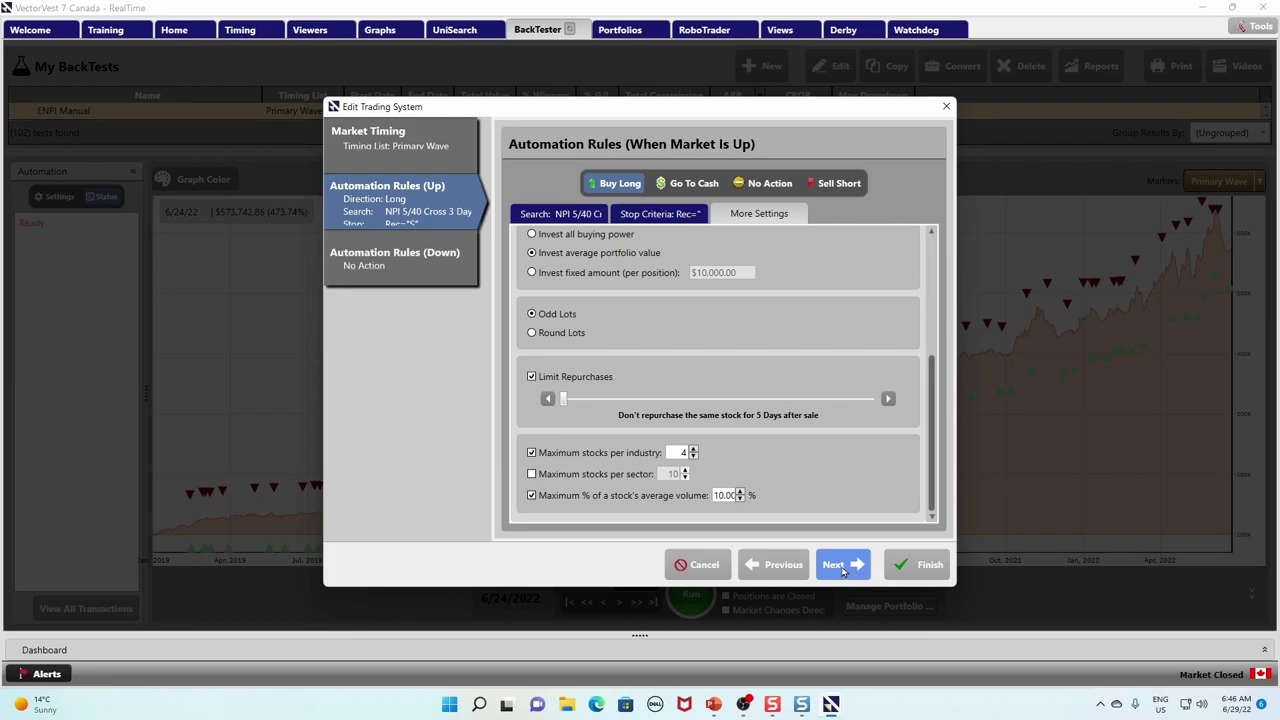
pyautogui.click(838, 566)
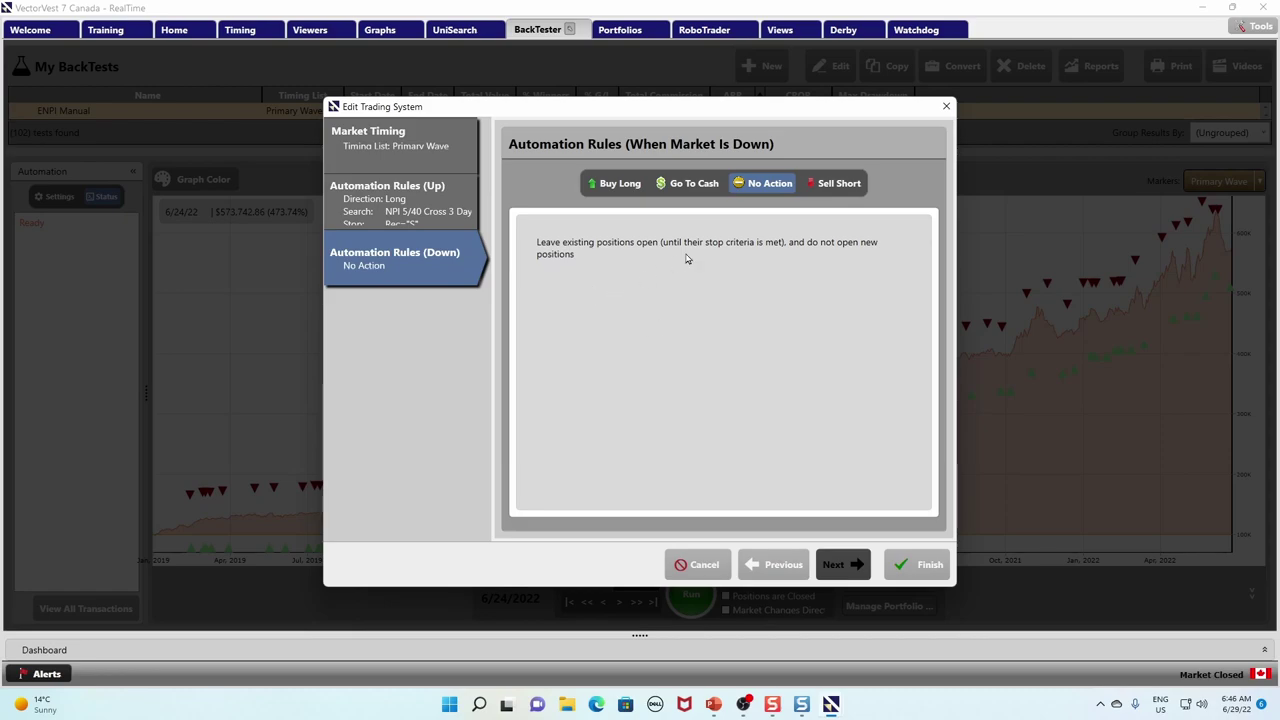
# - Finish the trading system and bring up the $100,000, $4.95-per-trade account settings
pyautogui.click(922, 570)
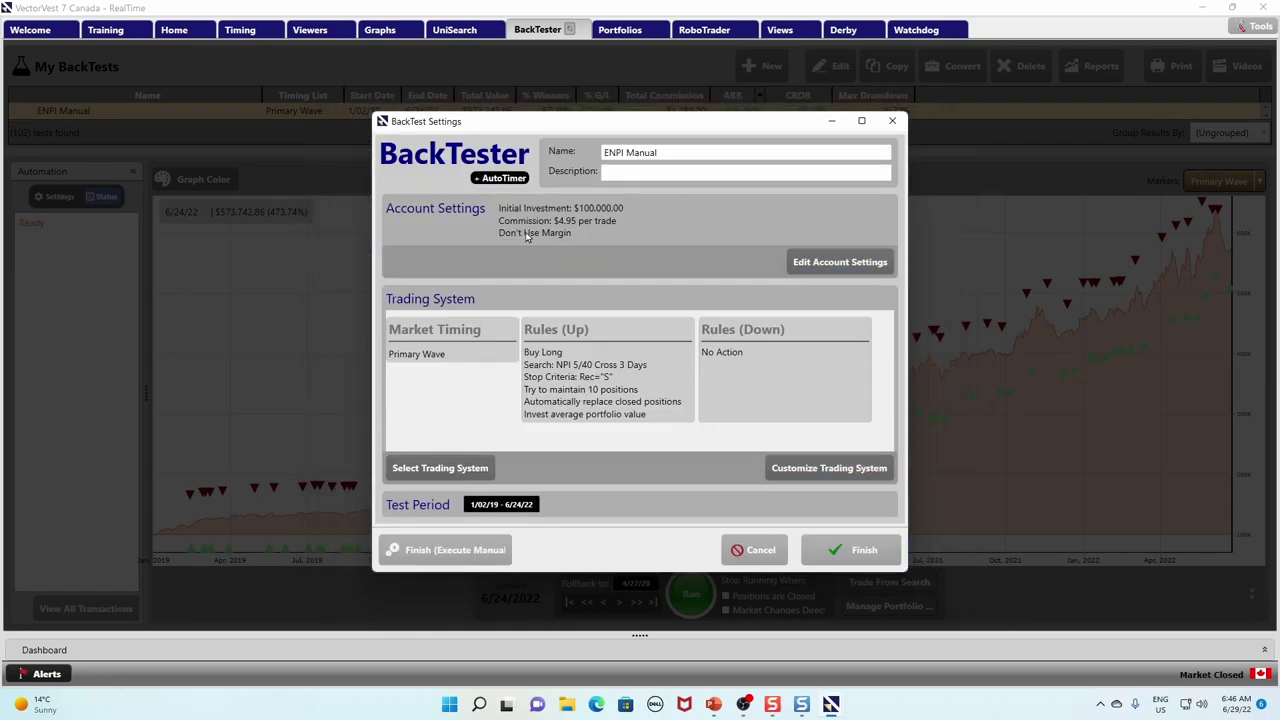
pyautogui.click(833, 264)
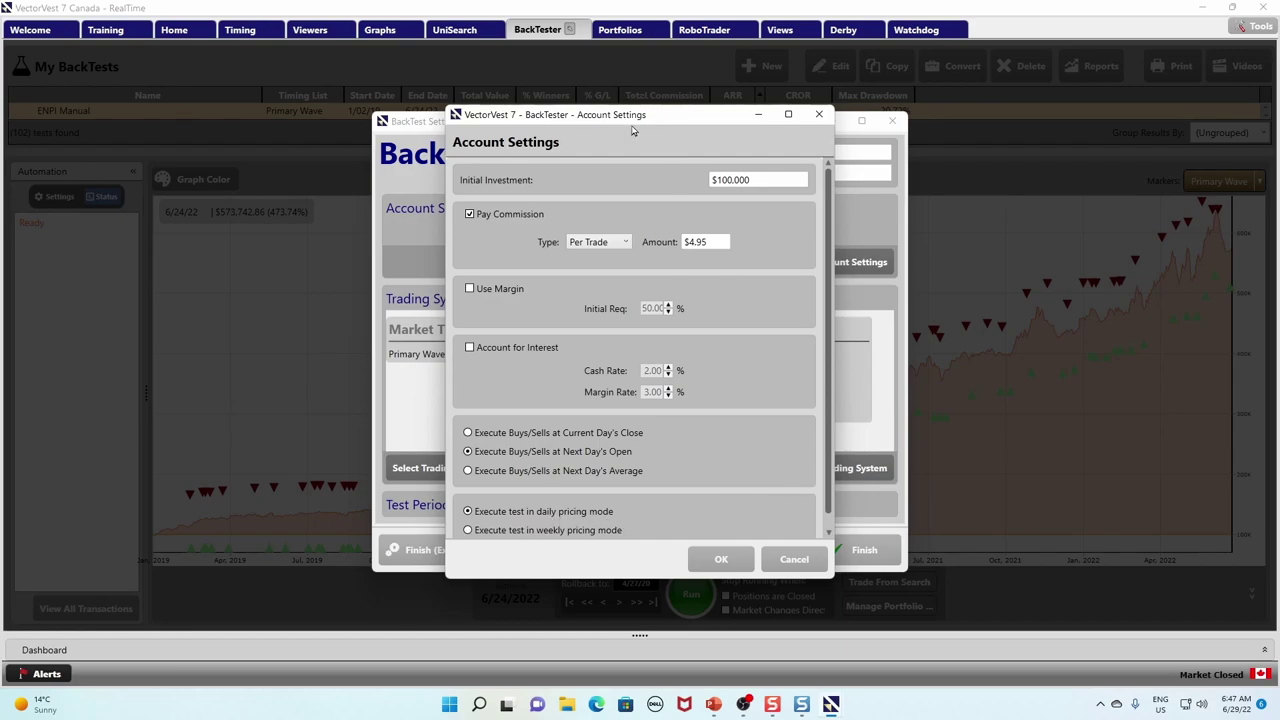
# - Accept the settings, execute ENPI Manual manually, and roll the graph forward to 6/24/22
pyautogui.click(721, 562)
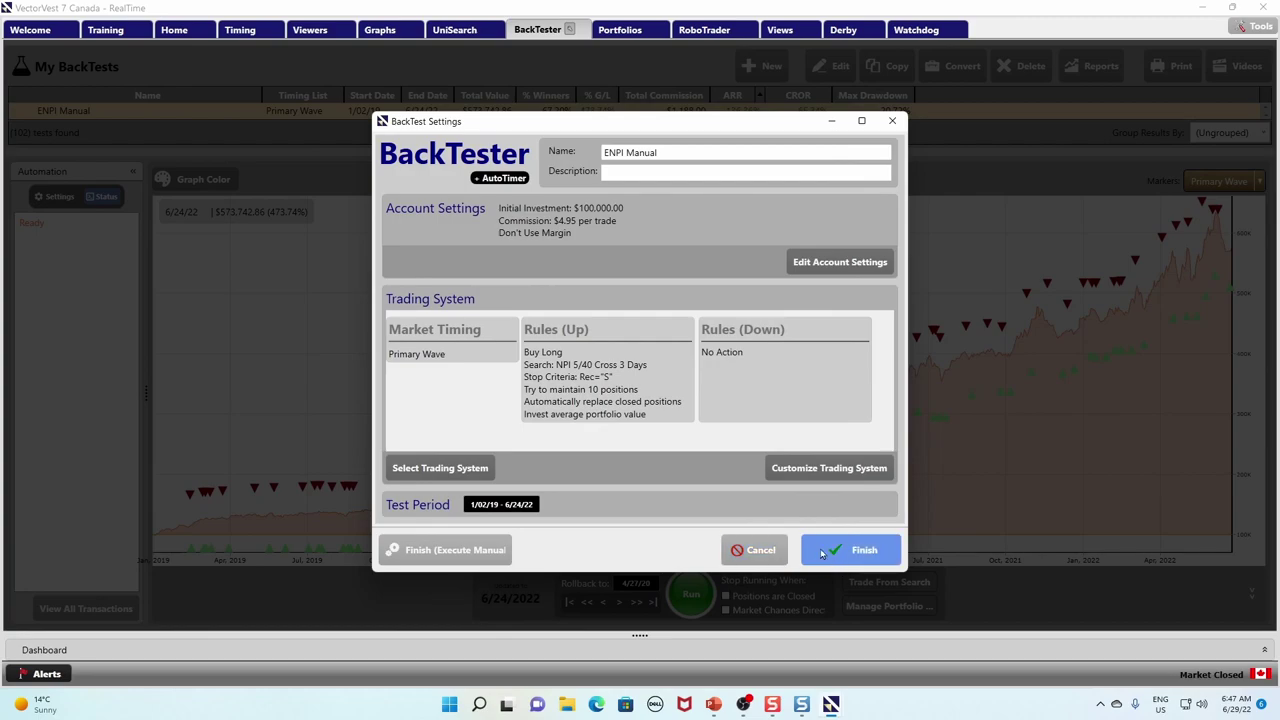
pyautogui.click(862, 548)
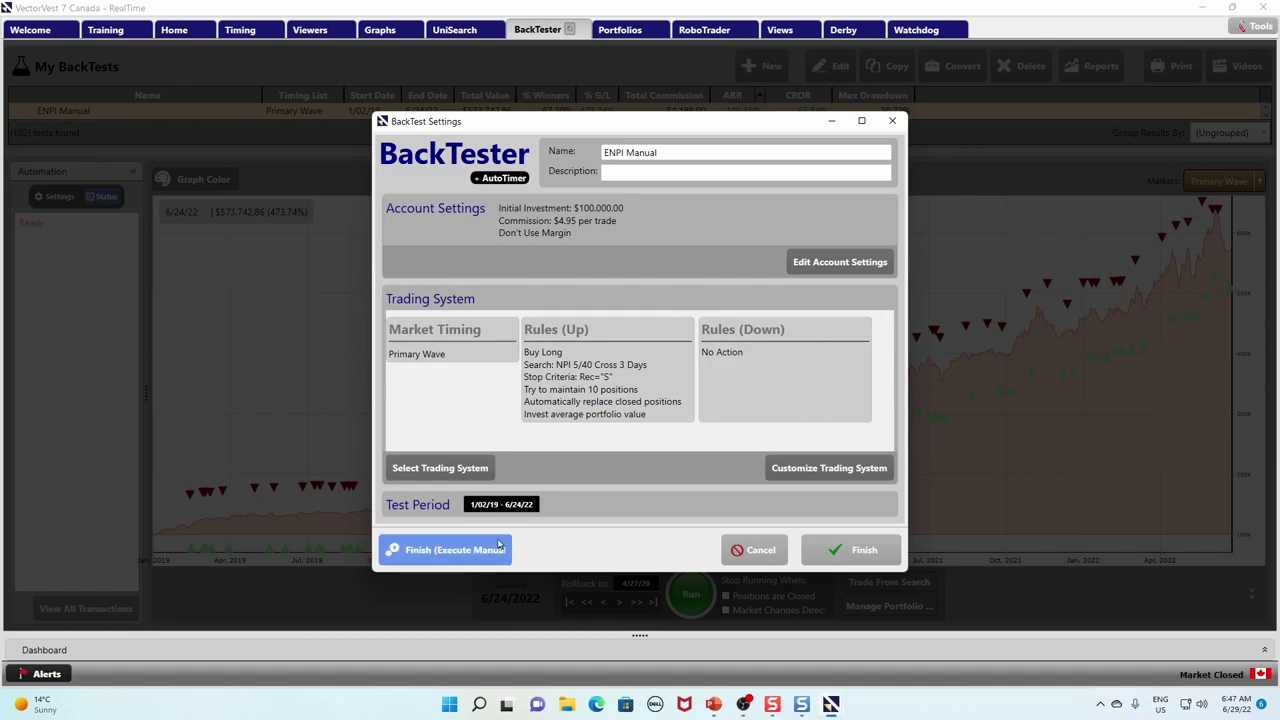
pyautogui.click(455, 555)
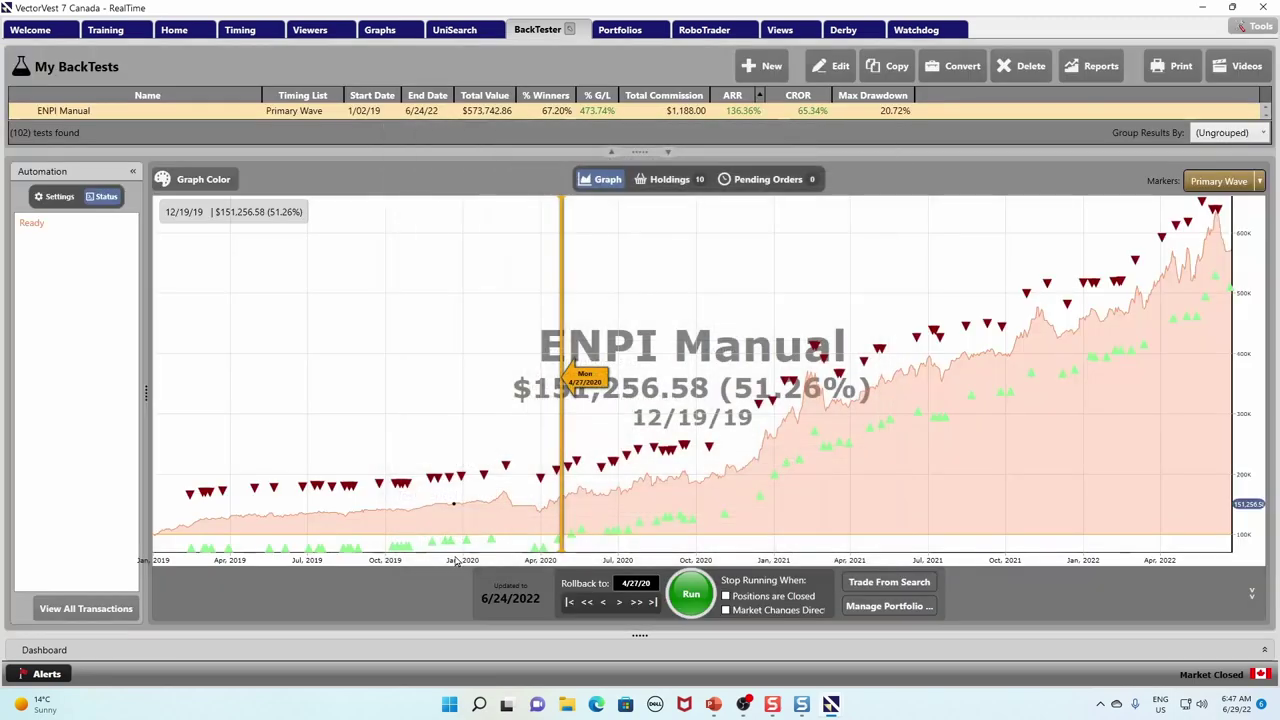
pyautogui.moveTo(565, 303); pyautogui.dragTo(1240, 297)
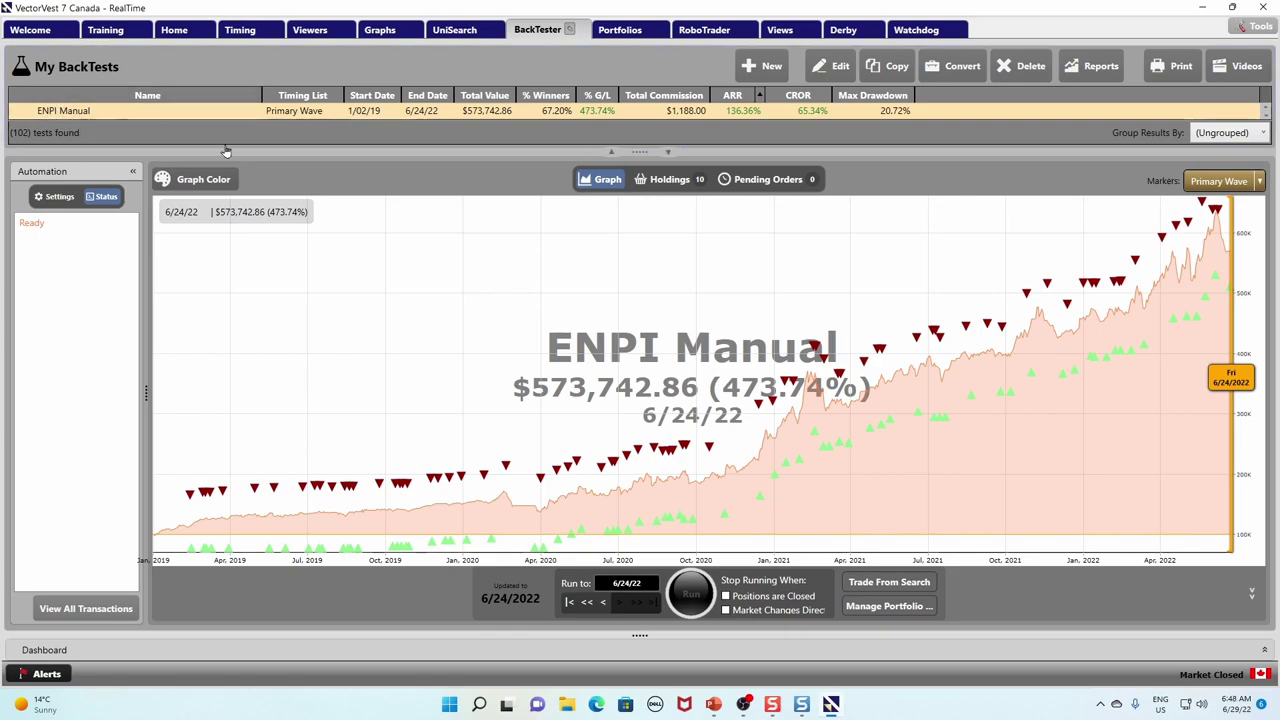
# - Copy the ENPI Manual backtest and rename the copy 'ENPI Manual - Essay Video'
pyautogui.click(822, 67)
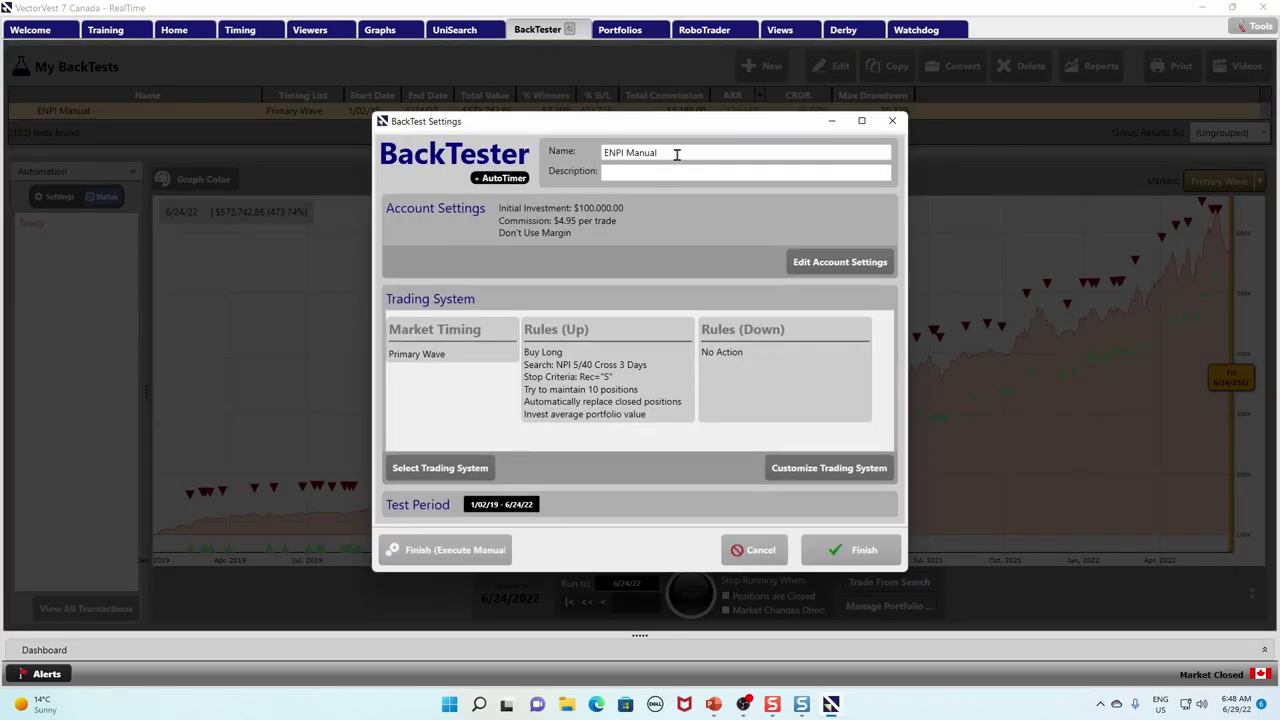
pyautogui.click(755, 550)
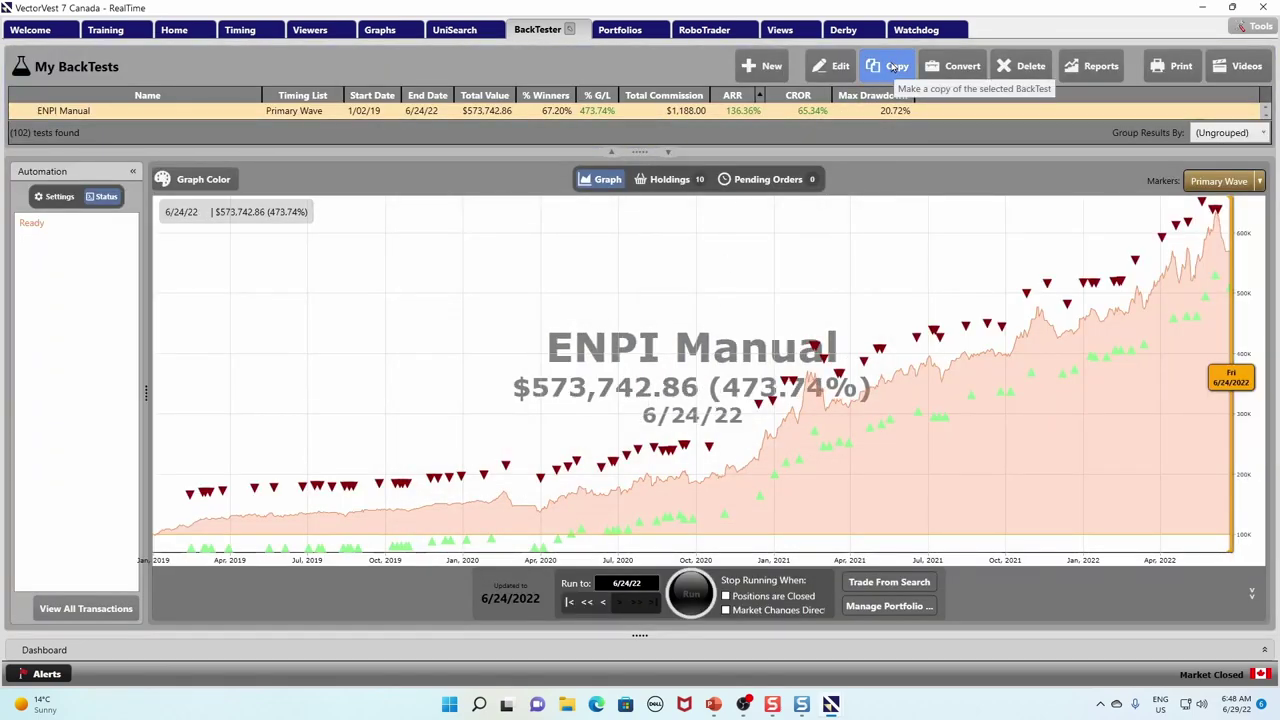
pyautogui.click(897, 66)
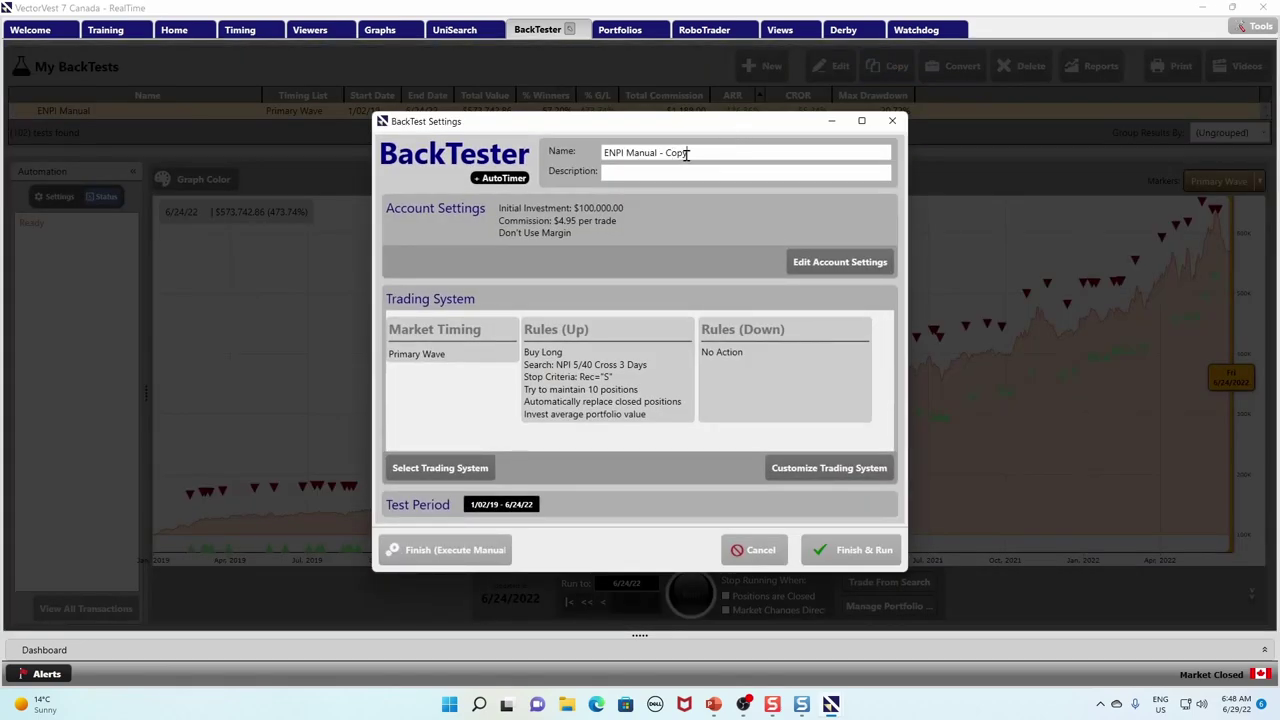
pyautogui.moveTo(687, 153); pyautogui.dragTo(666, 168)
pyautogui.write('Essay Vide')
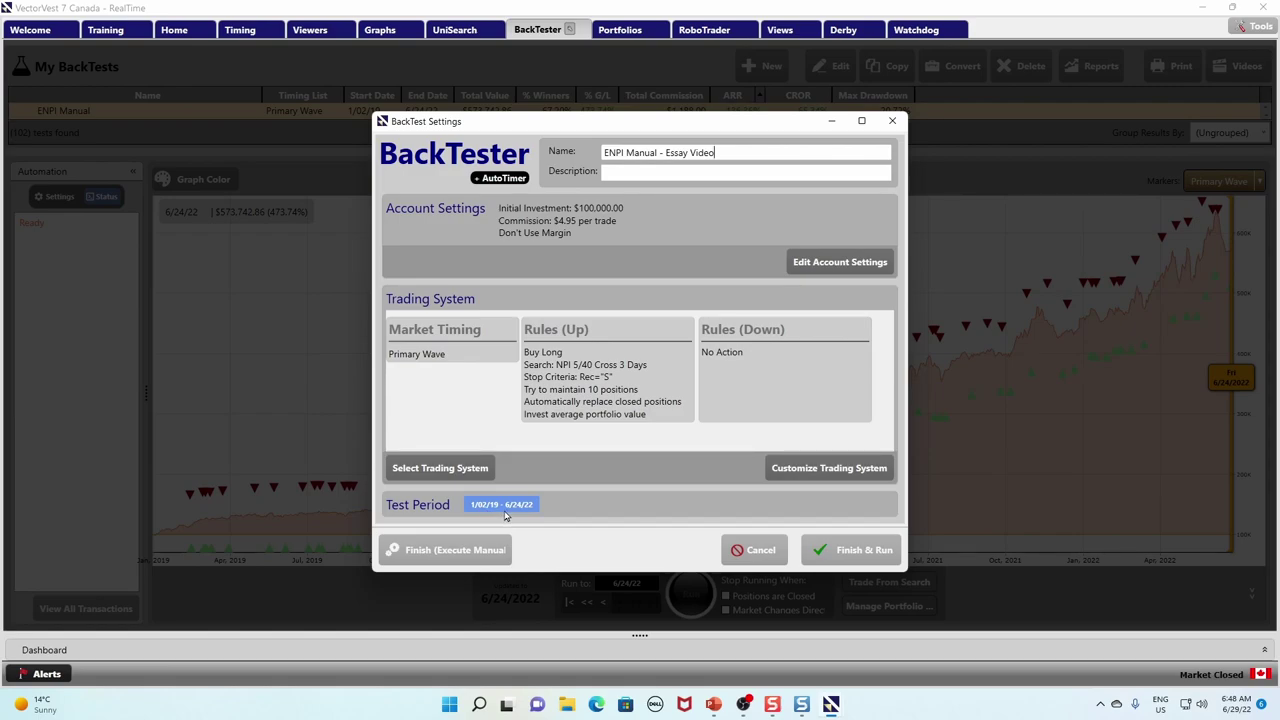
# - Confirm manual execution of the Essay Video backtest, leaving it unrun at $100,000.00
pyautogui.click(459, 558)
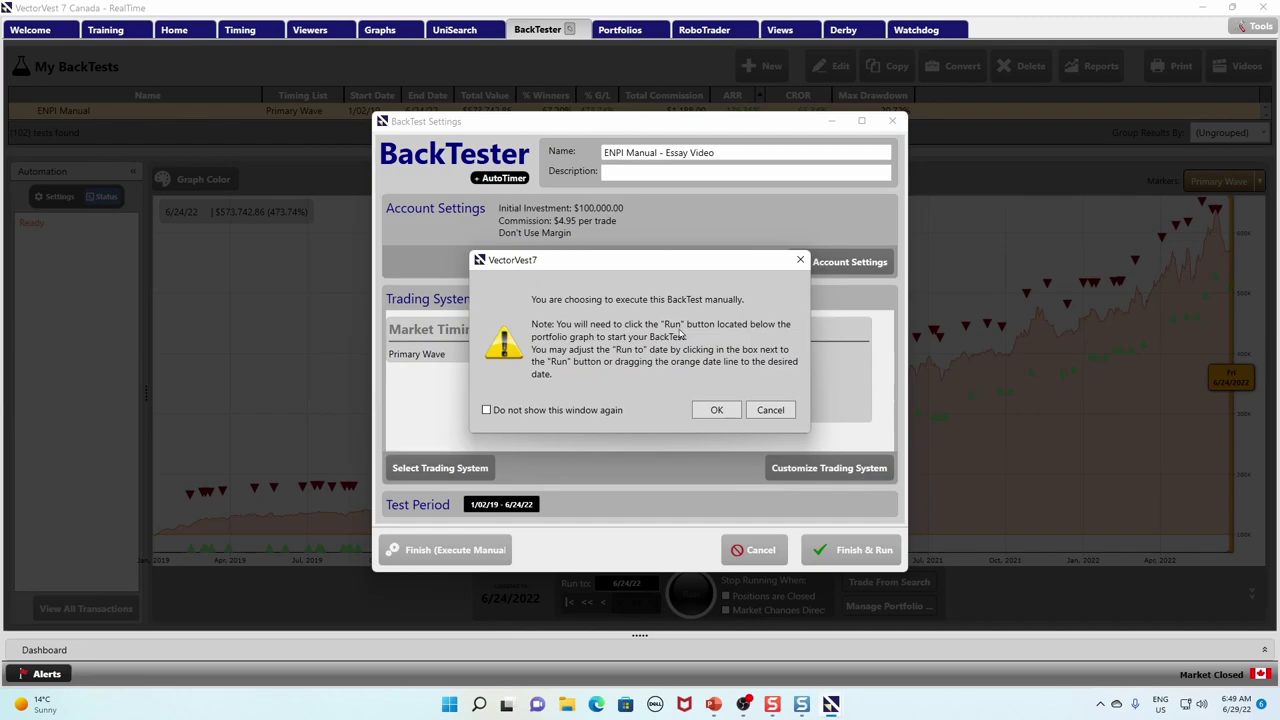
pyautogui.click(716, 410)
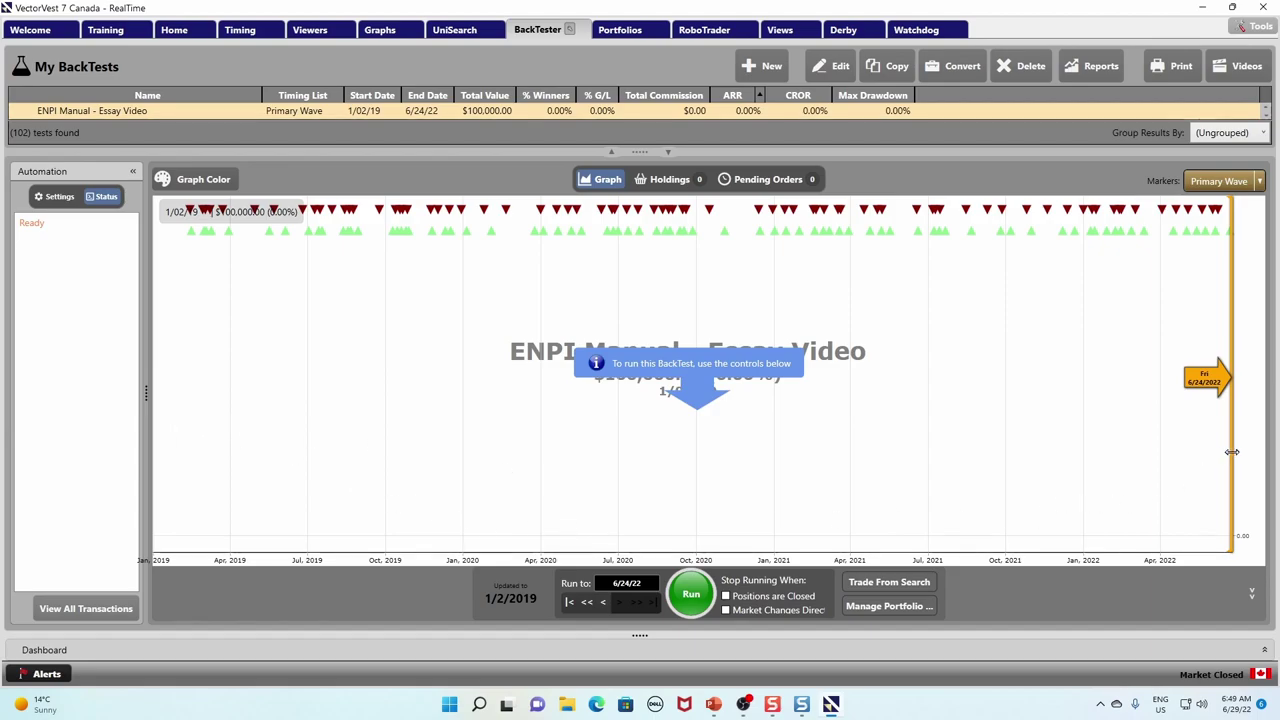
# - Pull the Run to date back to the test start, 1/03/19
pyautogui.moveTo(1232, 452); pyautogui.dragTo(1196, 456)
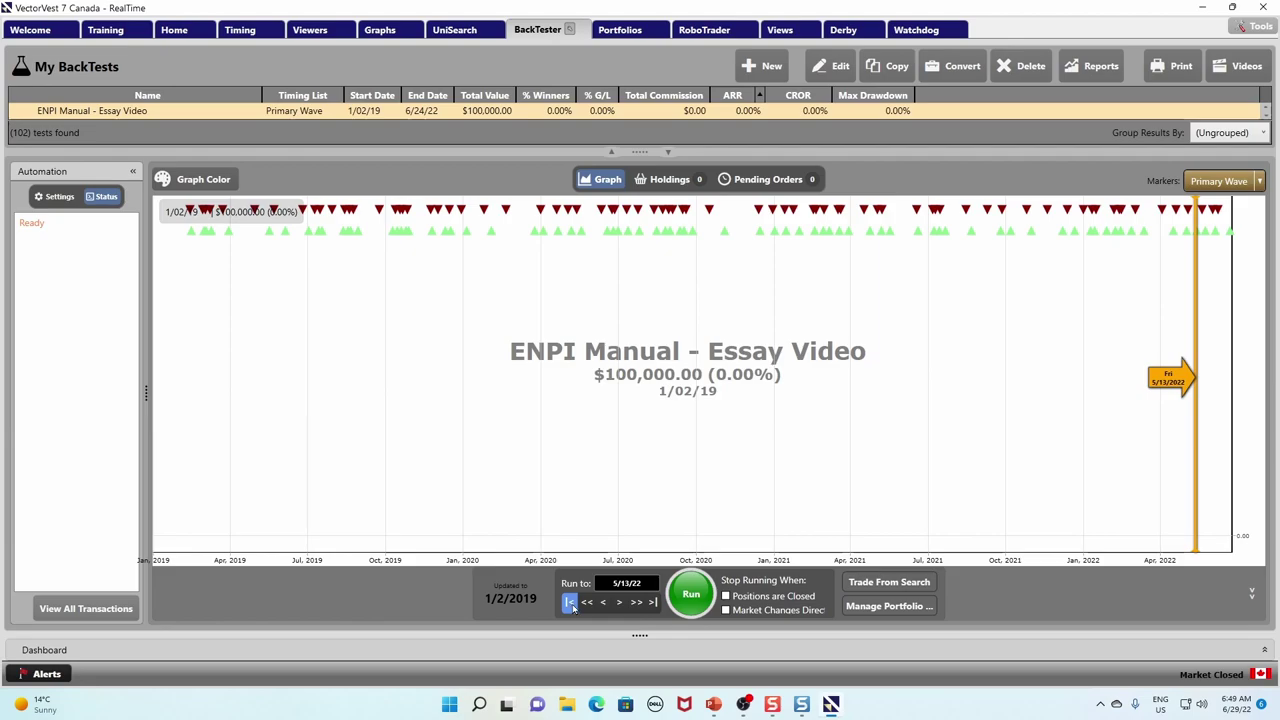
pyautogui.click(570, 603)
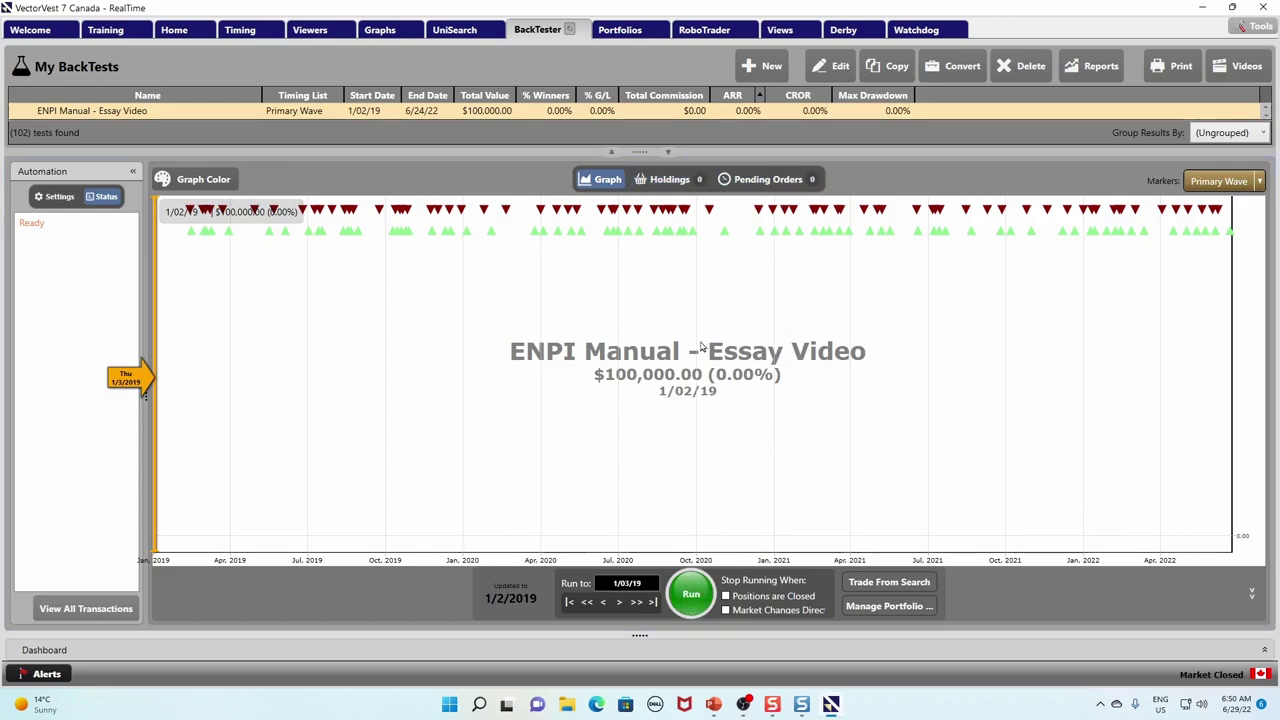
# - Run to 1/03/19, check pending orders, then run through 1/04/19 reaching $100,993.44
pyautogui.click(689, 588)
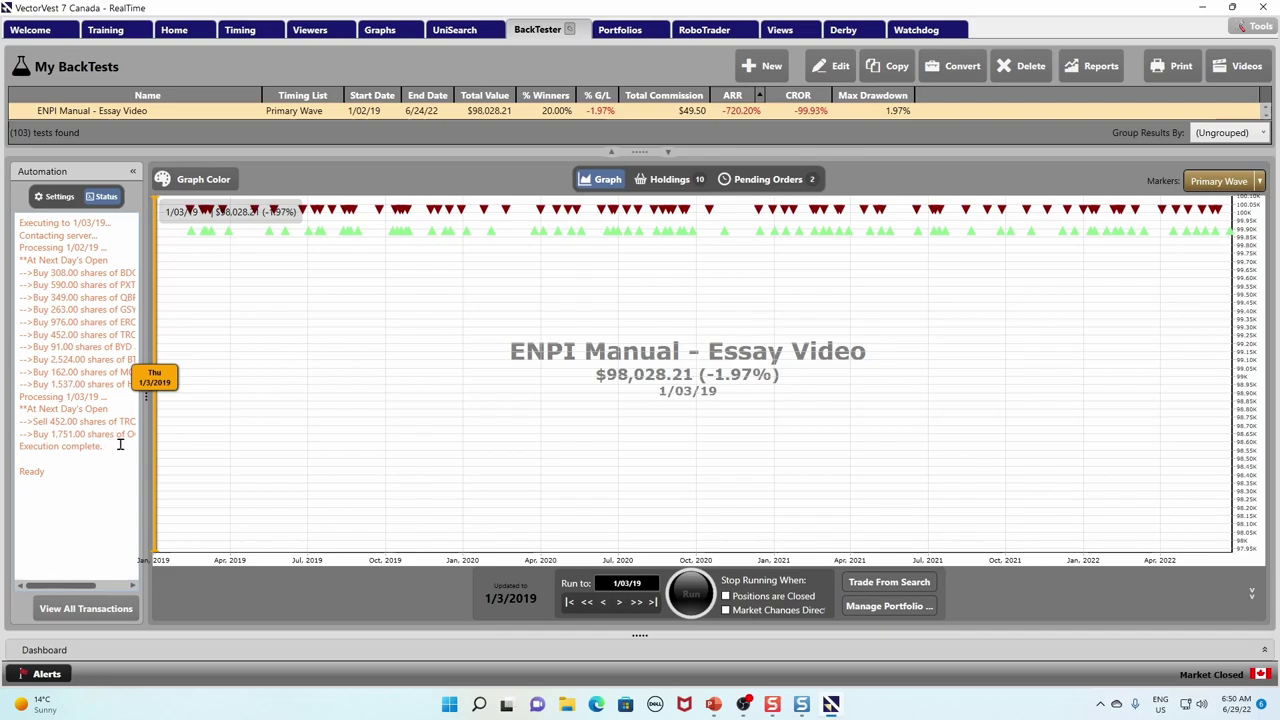
pyautogui.click(764, 181)
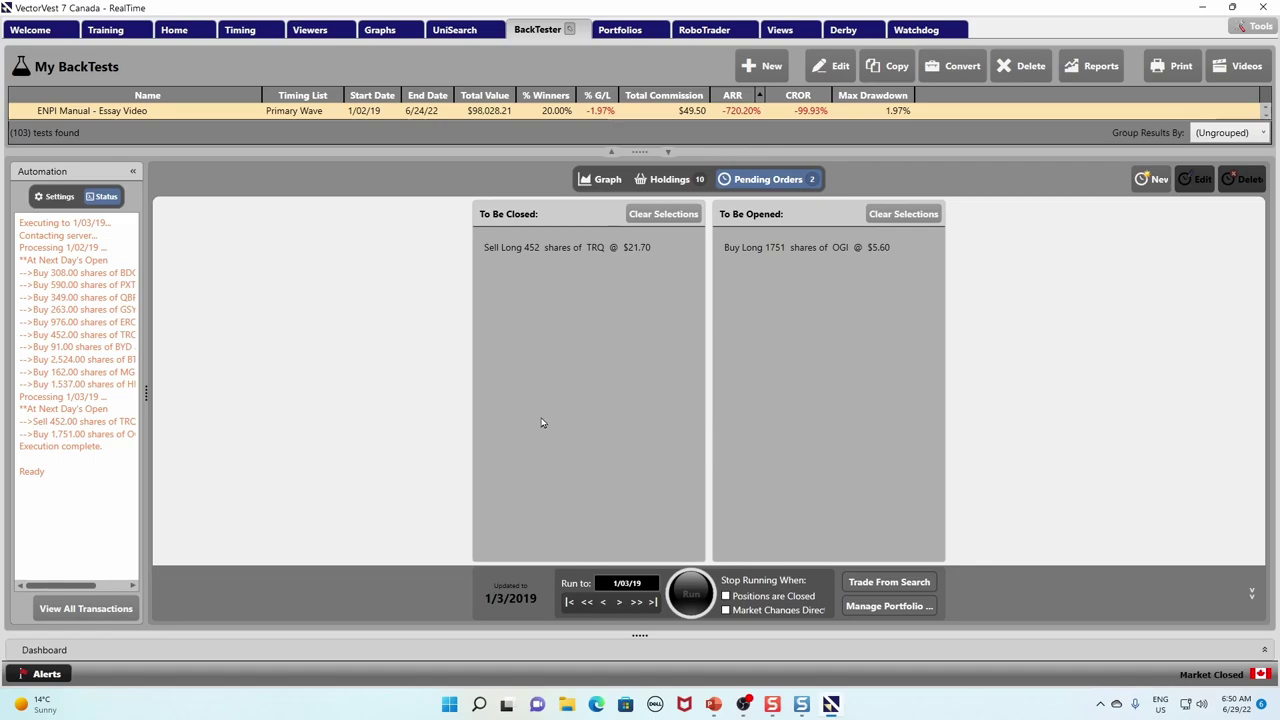
pyautogui.click(620, 603)
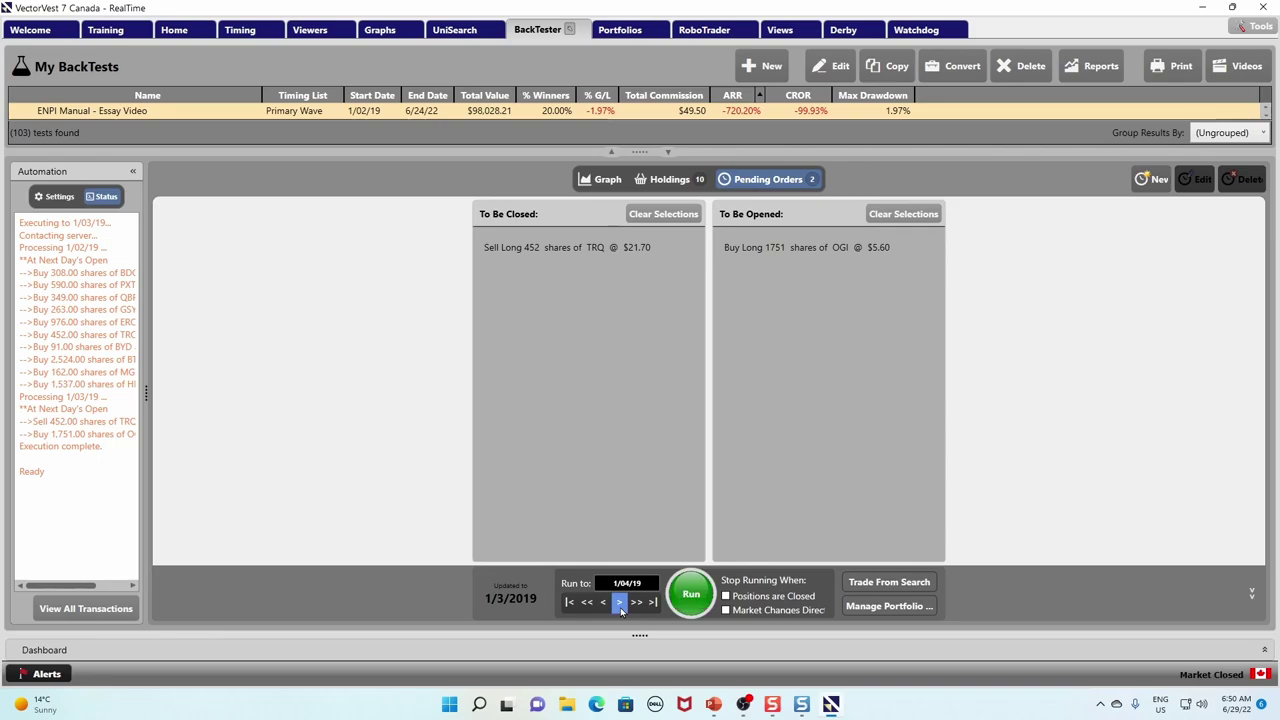
pyautogui.click(681, 600)
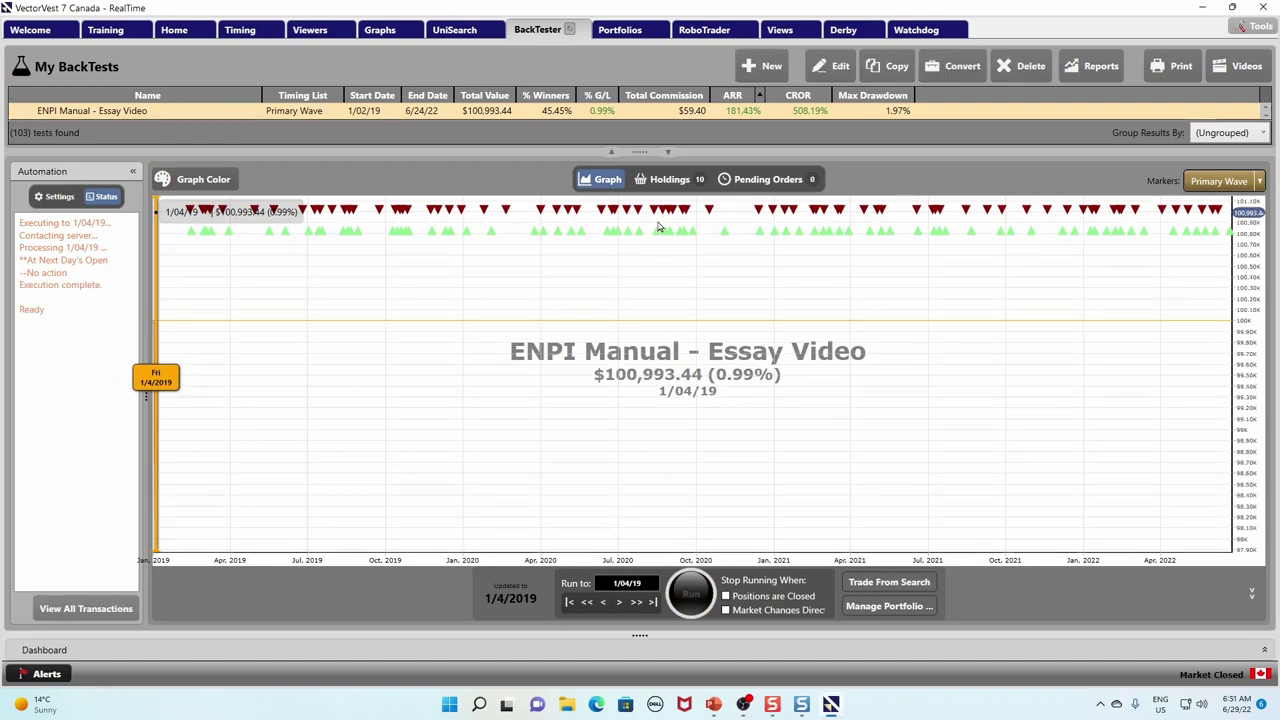
# - List the ten holdings, select Hudbay Minerals through Badger Infra., and open their context menu
pyautogui.click(662, 186)
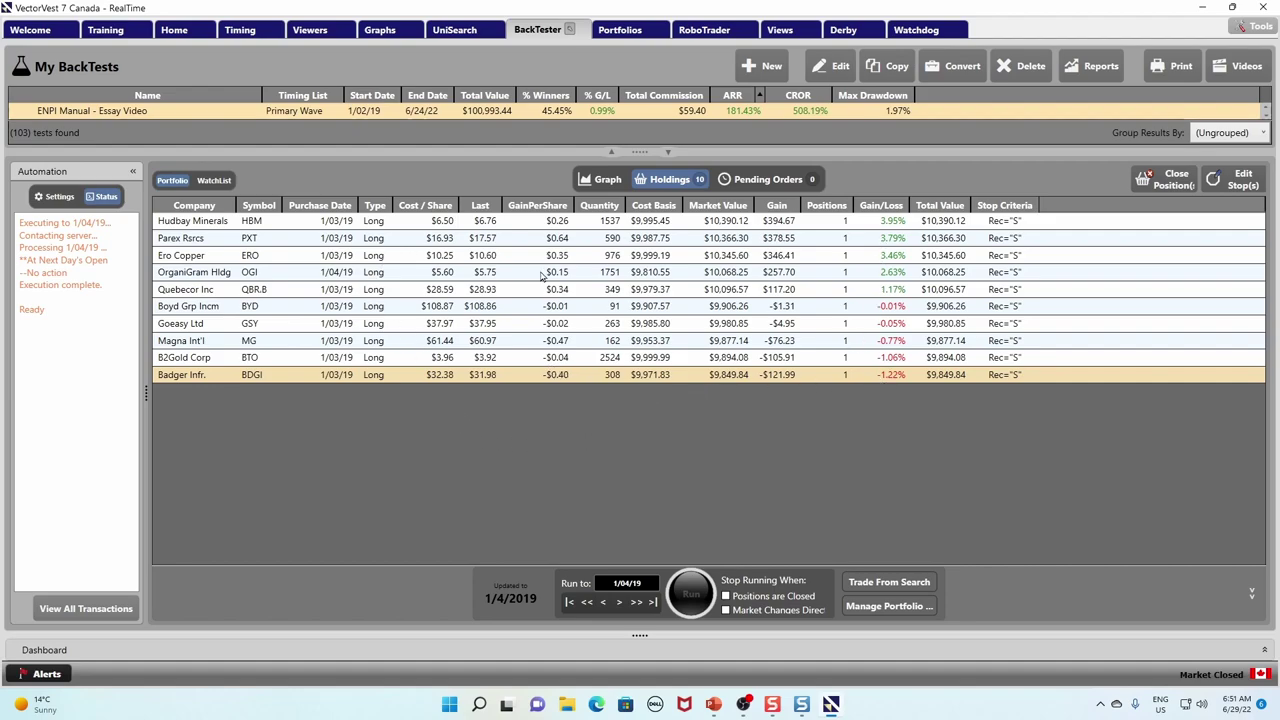
pyautogui.click(551, 224)
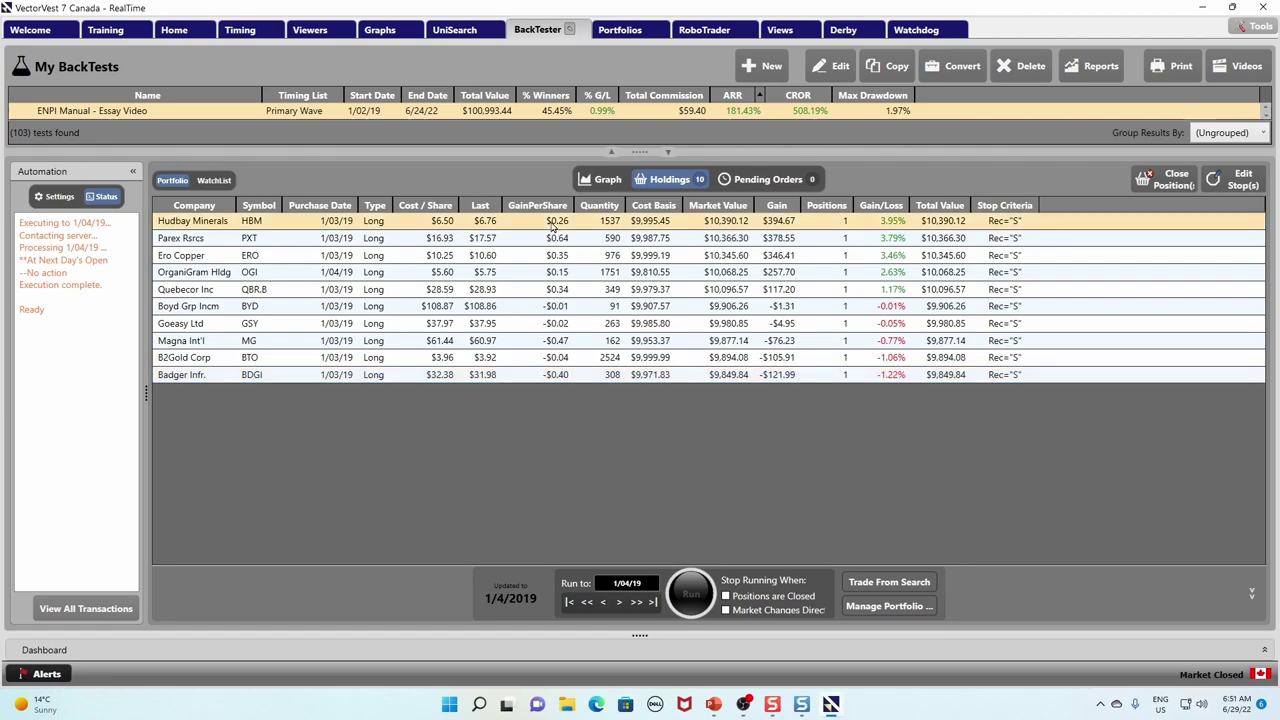
pyautogui.keyDown('shift'); pyautogui.click(549, 376); pyautogui.keyUp('shift')
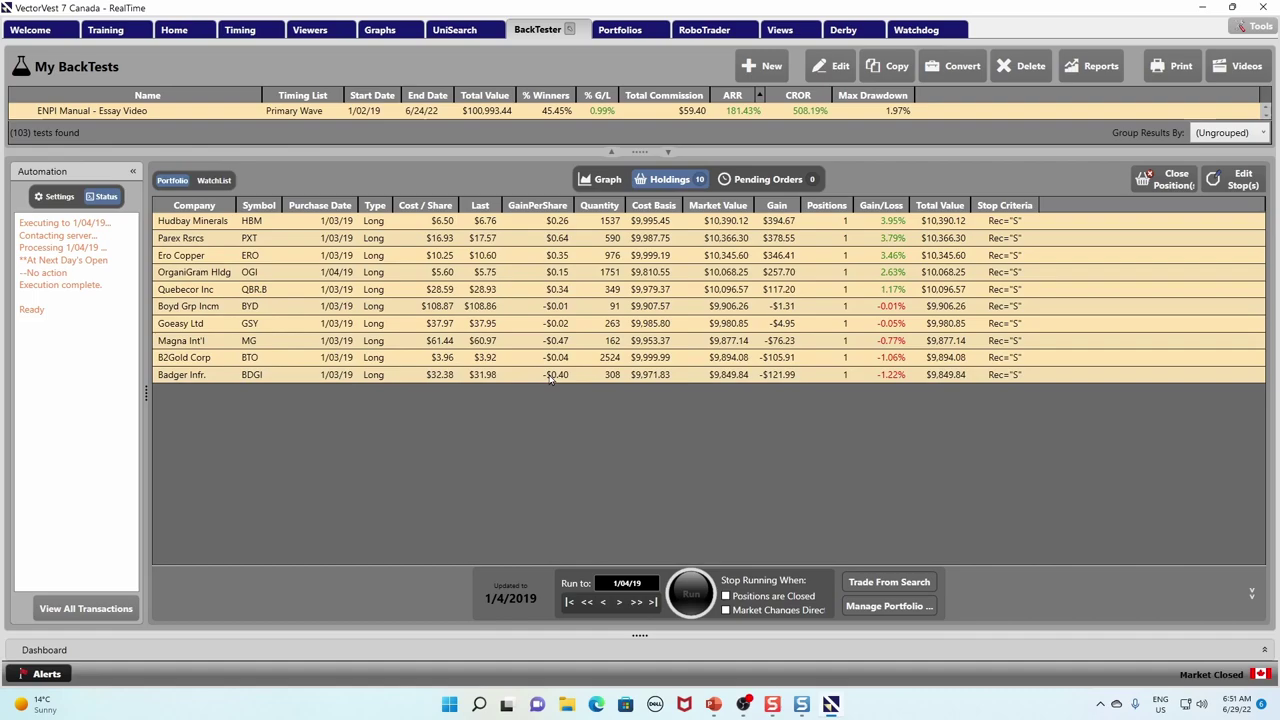
pyautogui.rightClick(629, 294)
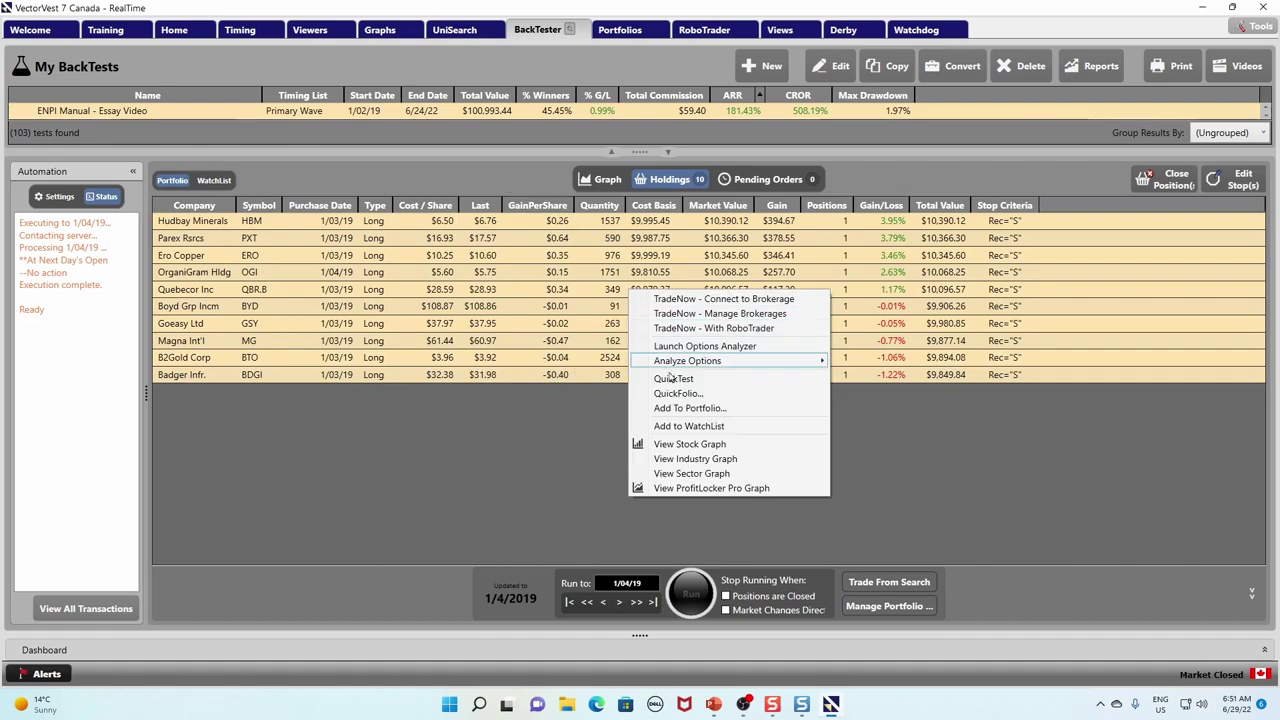
# - Open the Hudbay Minerals stock graph, enlarge its window, and scroll back to 1/04/19
pyautogui.click(689, 444)
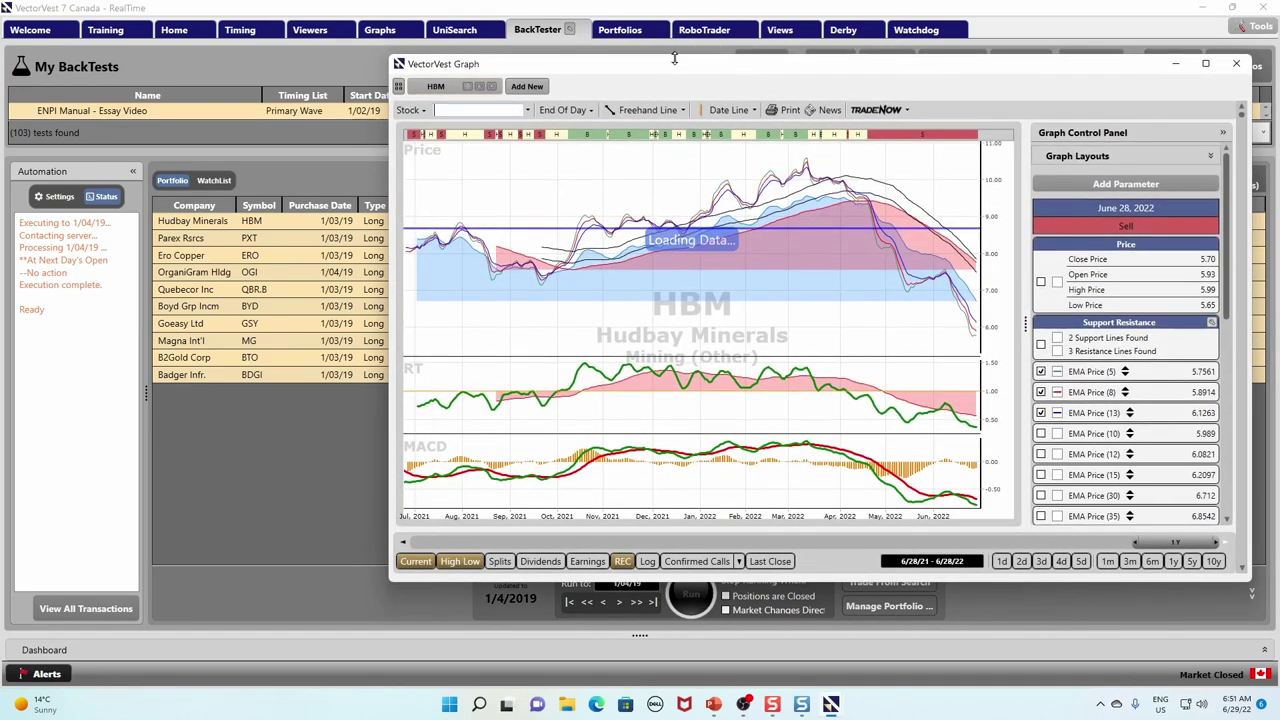
pyautogui.moveTo(685, 71); pyautogui.dragTo(659, 70)
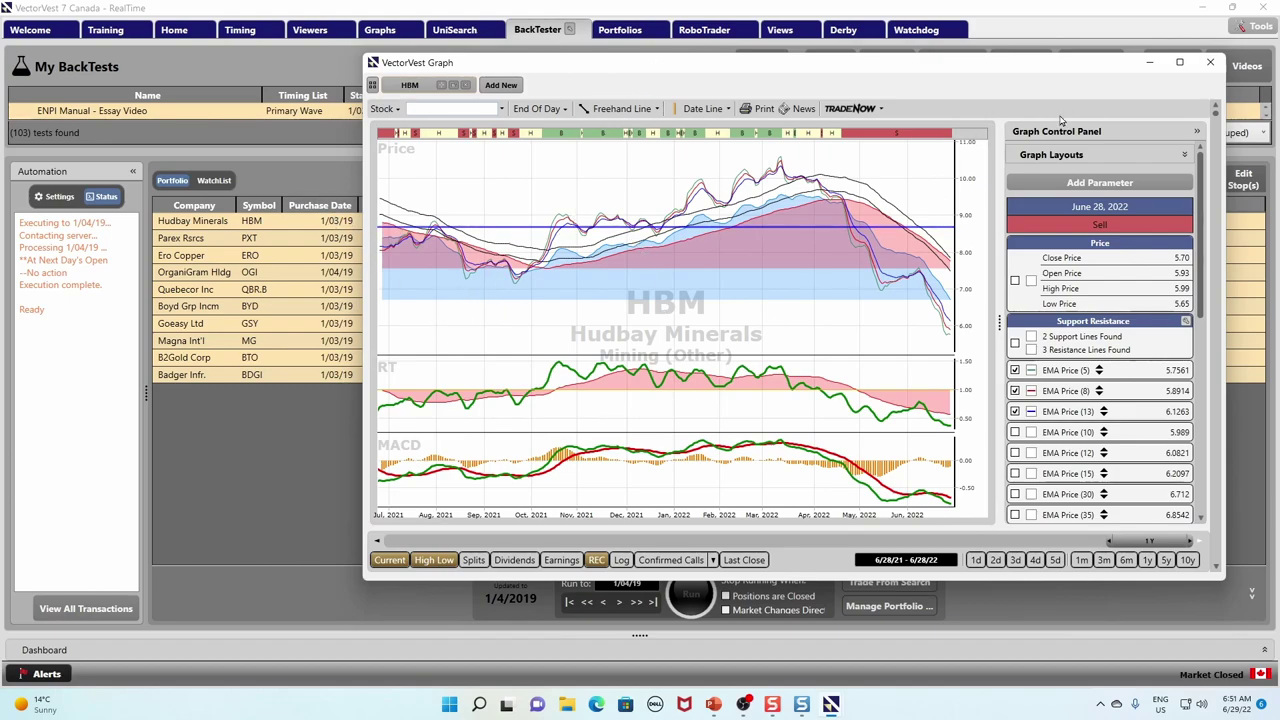
pyautogui.moveTo(962, 56); pyautogui.dragTo(960, 28)
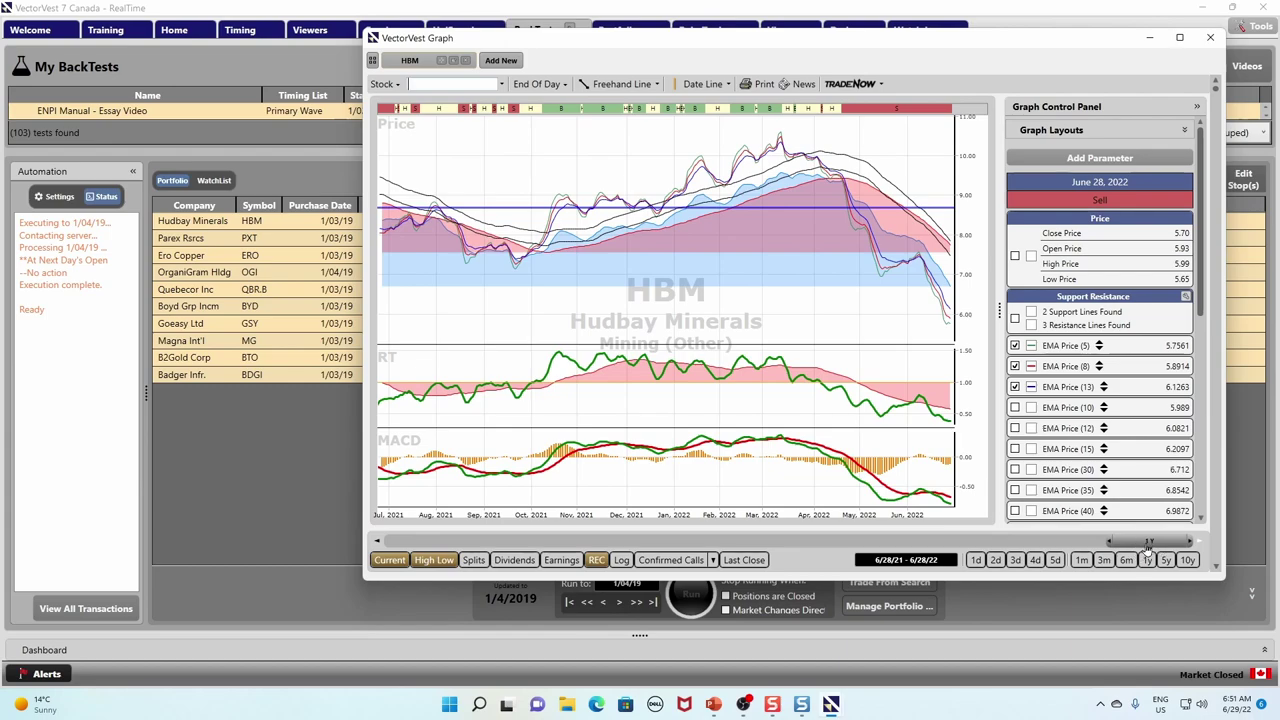
pyautogui.moveTo(1156, 541)
pyautogui.mouseDown()
pyautogui.moveTo(955, 541)
pyautogui.moveTo(1018, 533)
pyautogui.mouseUp()
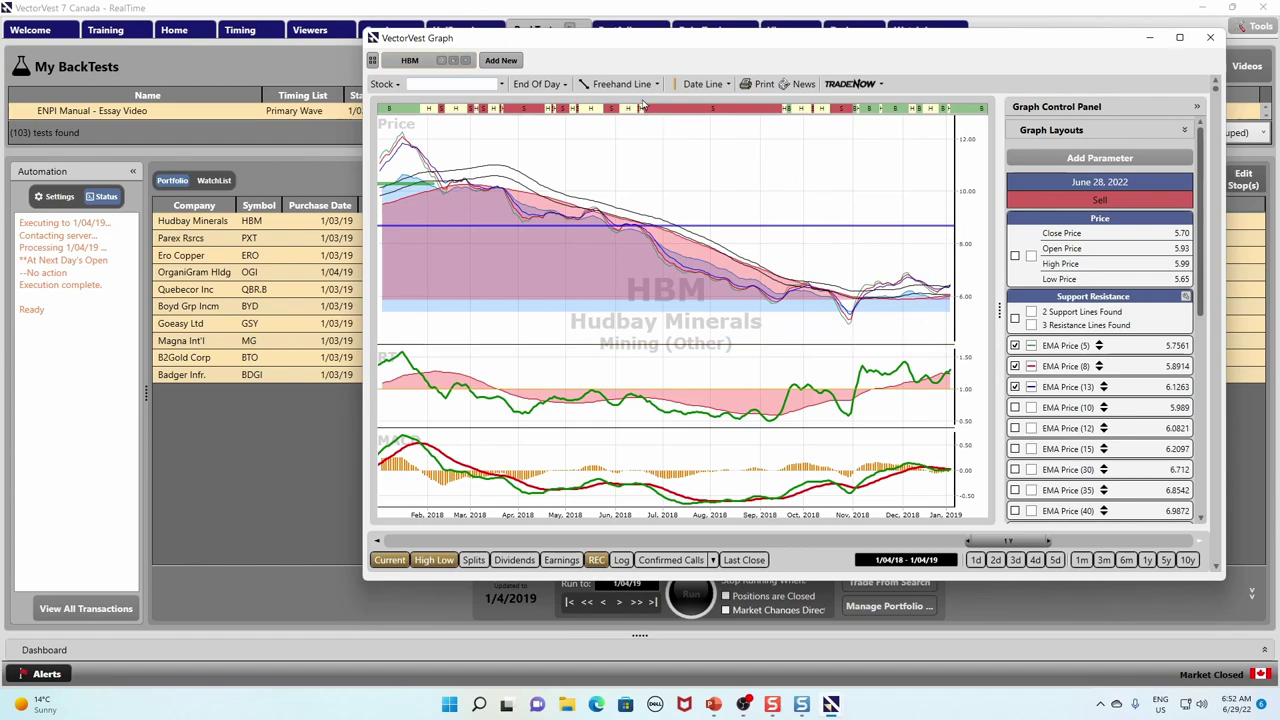
# - Turn on the date line and read 1/02/19 and 1/03/19 on the HBM chart
pyautogui.click(702, 84)
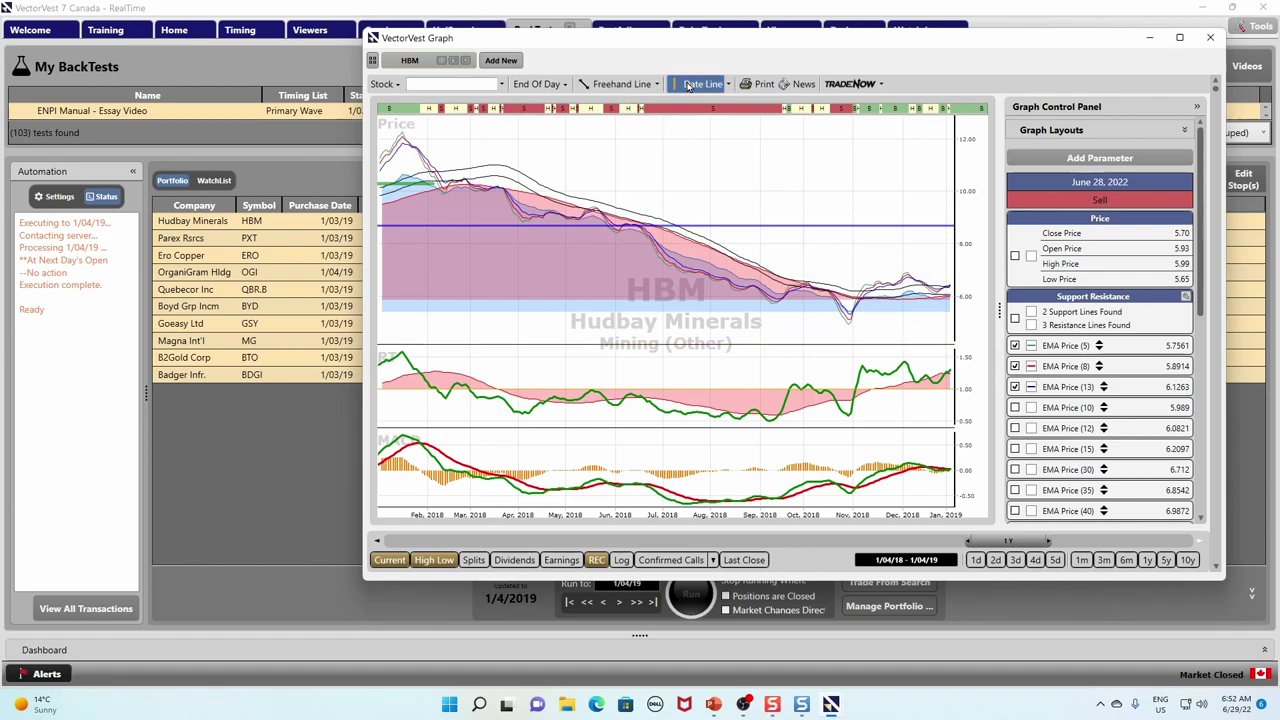
pyautogui.click(949, 320)
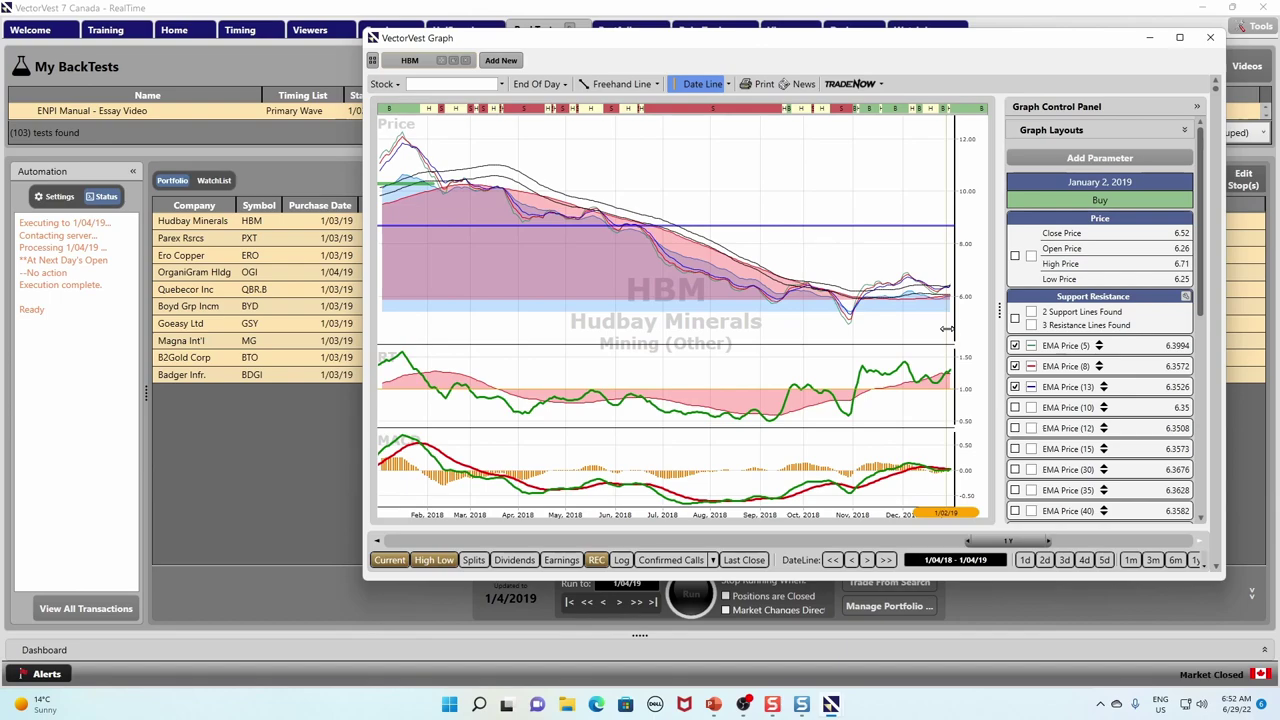
pyautogui.click(947, 358)
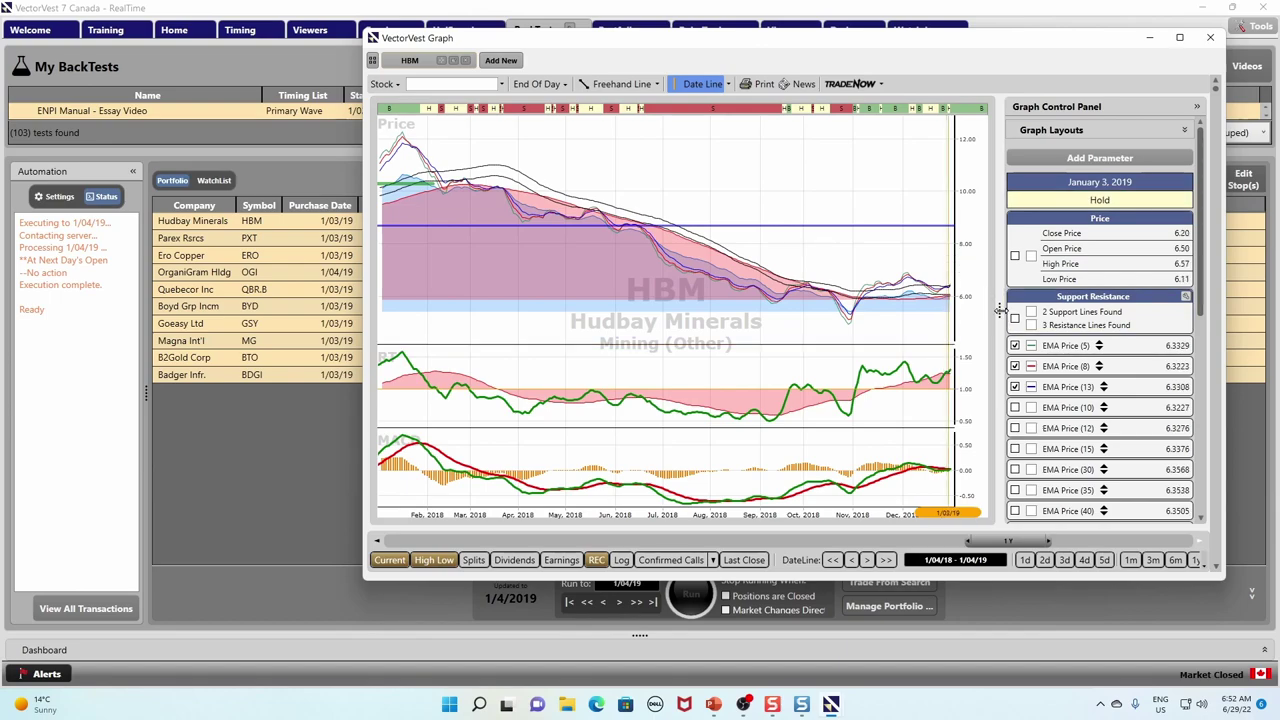
pyautogui.moveTo(999, 310); pyautogui.dragTo(1016, 310)
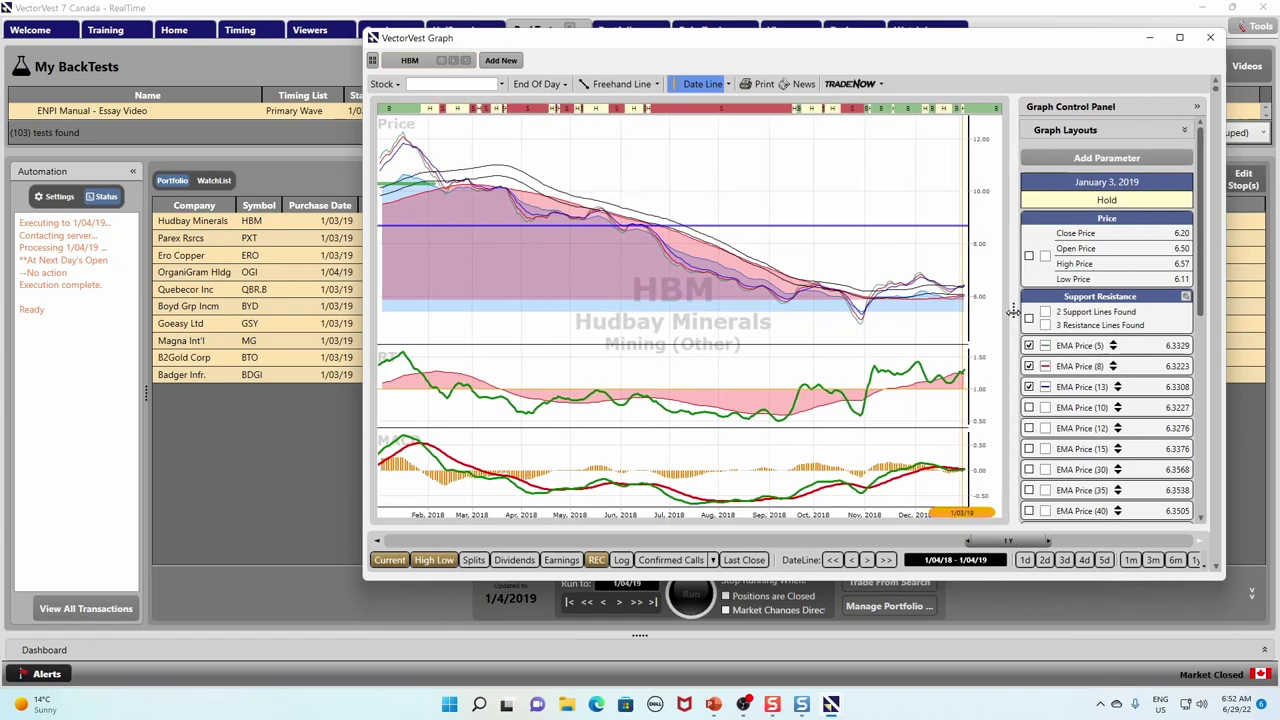
# - Advance the HBM chart forward to late February 2019
pyautogui.click(1199, 541)
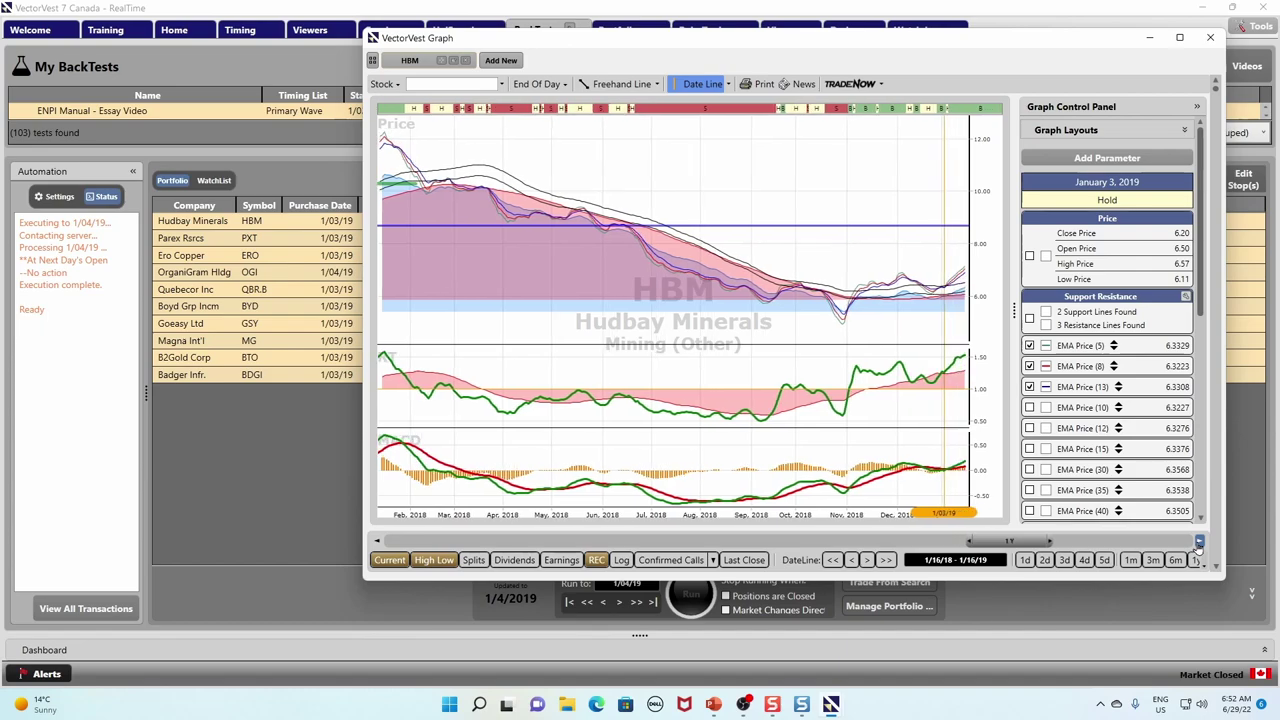
pyautogui.click(1199, 541)
pyautogui.click(1199, 541)
pyautogui.click(1199, 541)
pyautogui.click(1199, 541)
pyautogui.click(1199, 541)
pyautogui.click(1199, 541)
pyautogui.click(1199, 541)
pyautogui.click(1199, 541)
pyautogui.click(1199, 541)
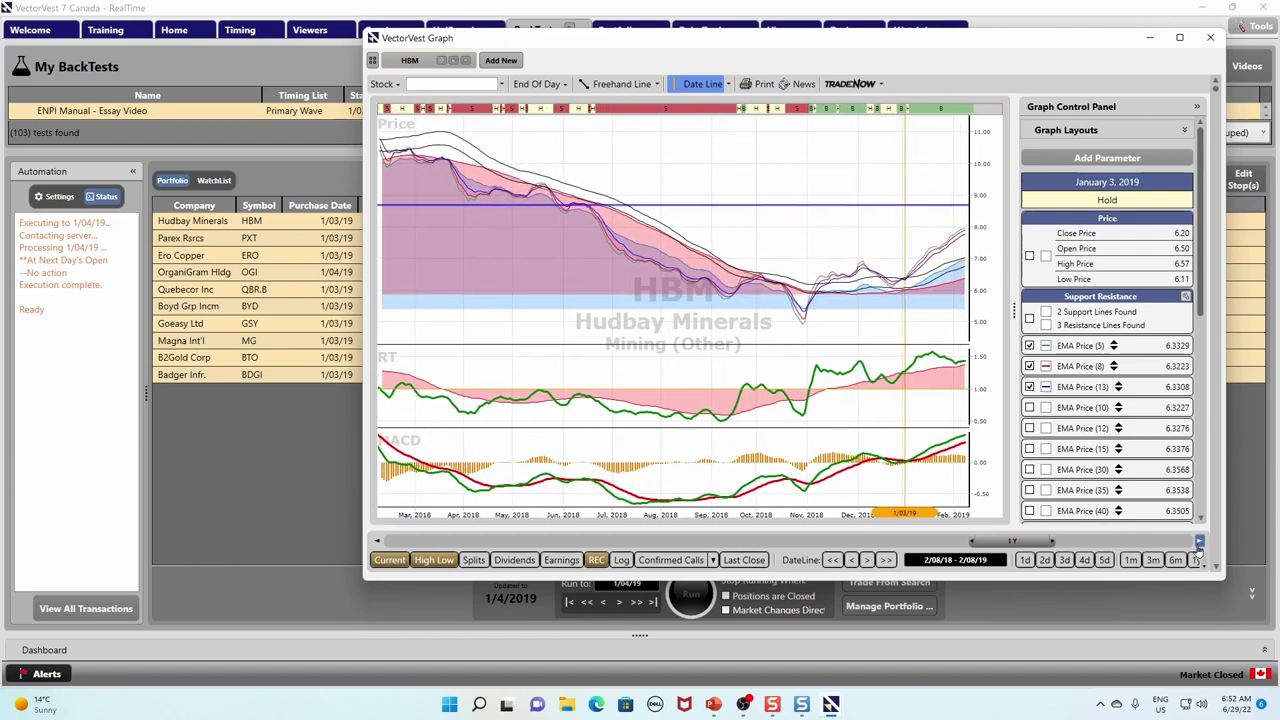
pyautogui.click(1199, 543)
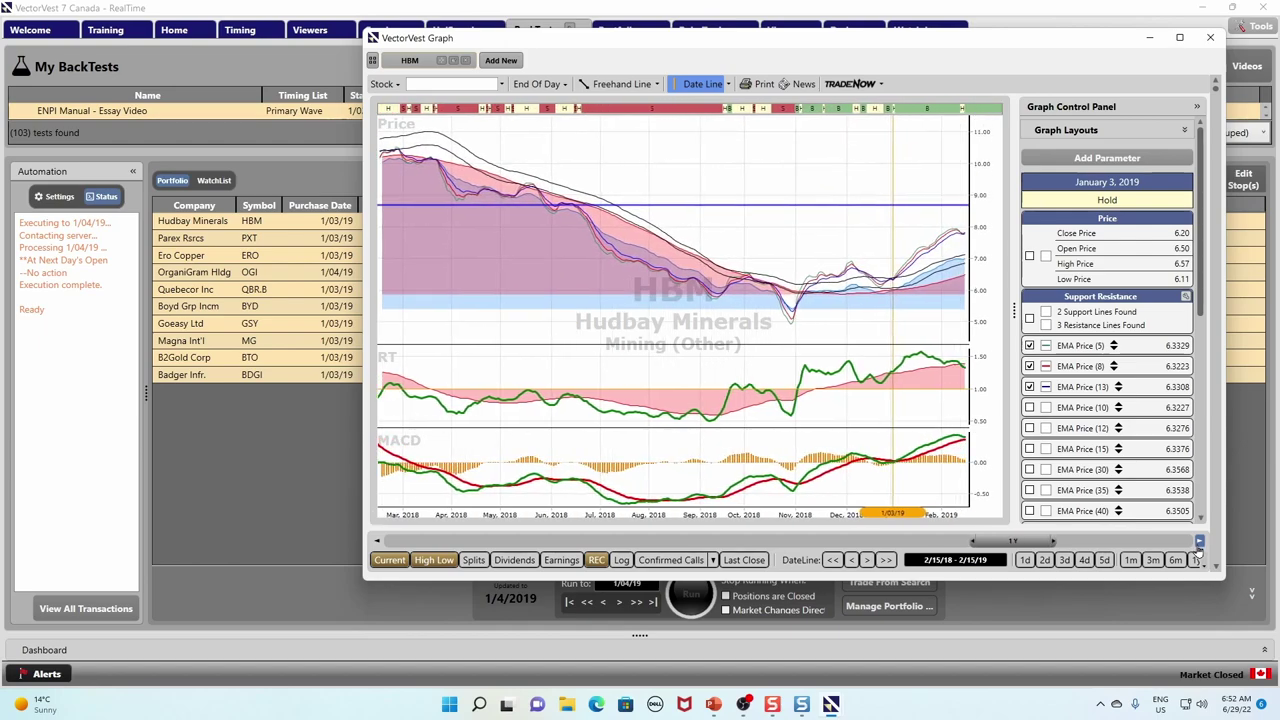
# - Mark February 13, 2019 (Hold) with the date line and bring the chart to May 2019
pyautogui.click(955, 373)
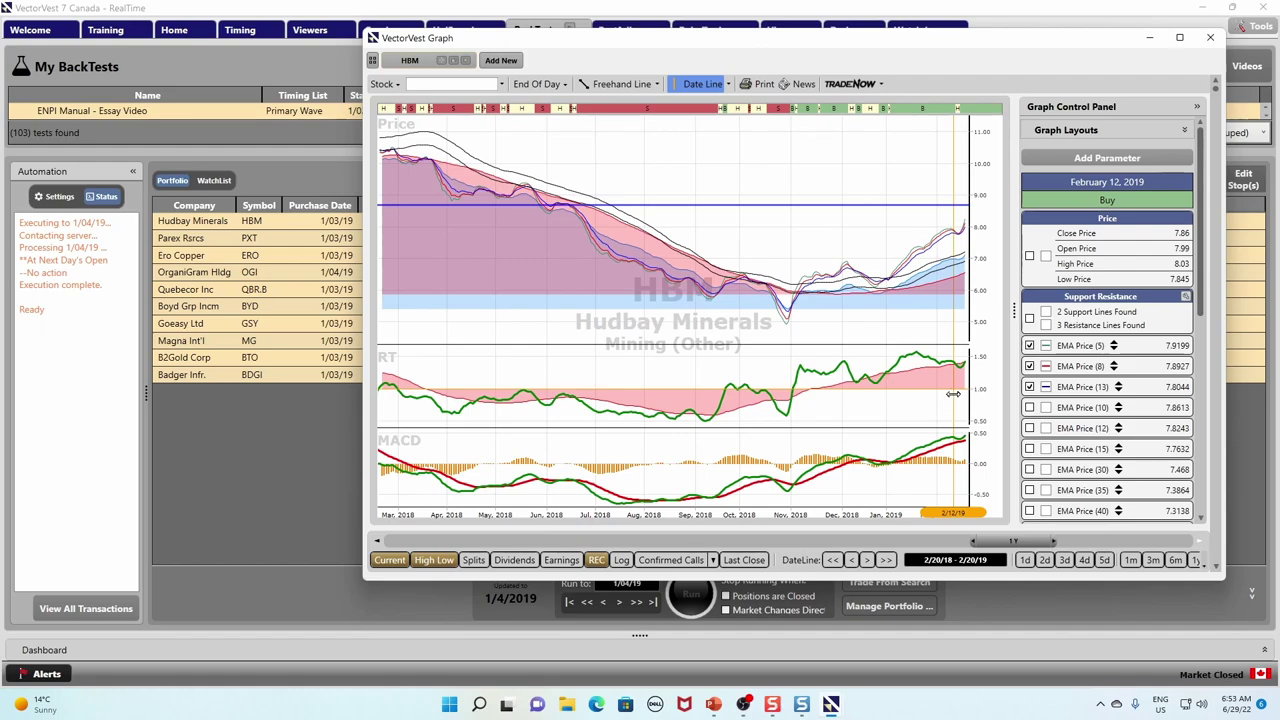
pyautogui.moveTo(953, 393); pyautogui.dragTo(955, 393)
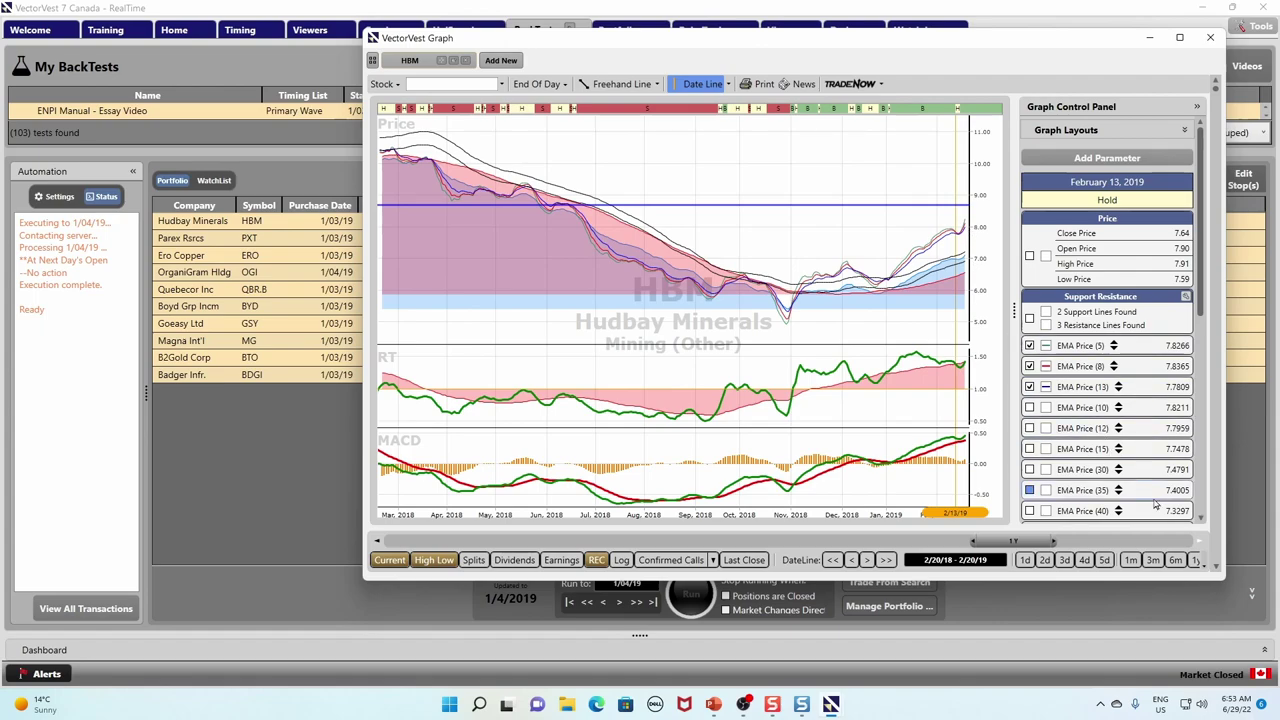
pyautogui.moveTo(1200, 545); pyautogui.dragTo(1200, 545)
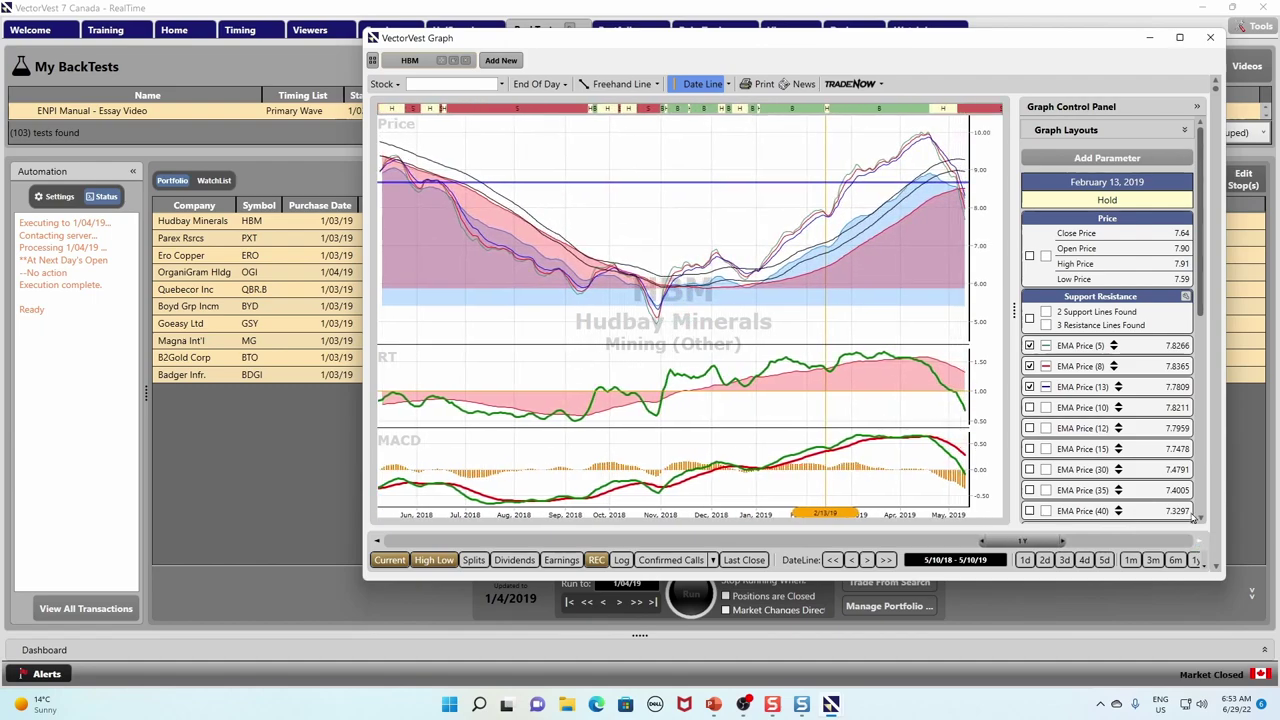
# - Move the date line to May 1, 2019 and show HBM prices as candlesticks
pyautogui.click(949, 131)
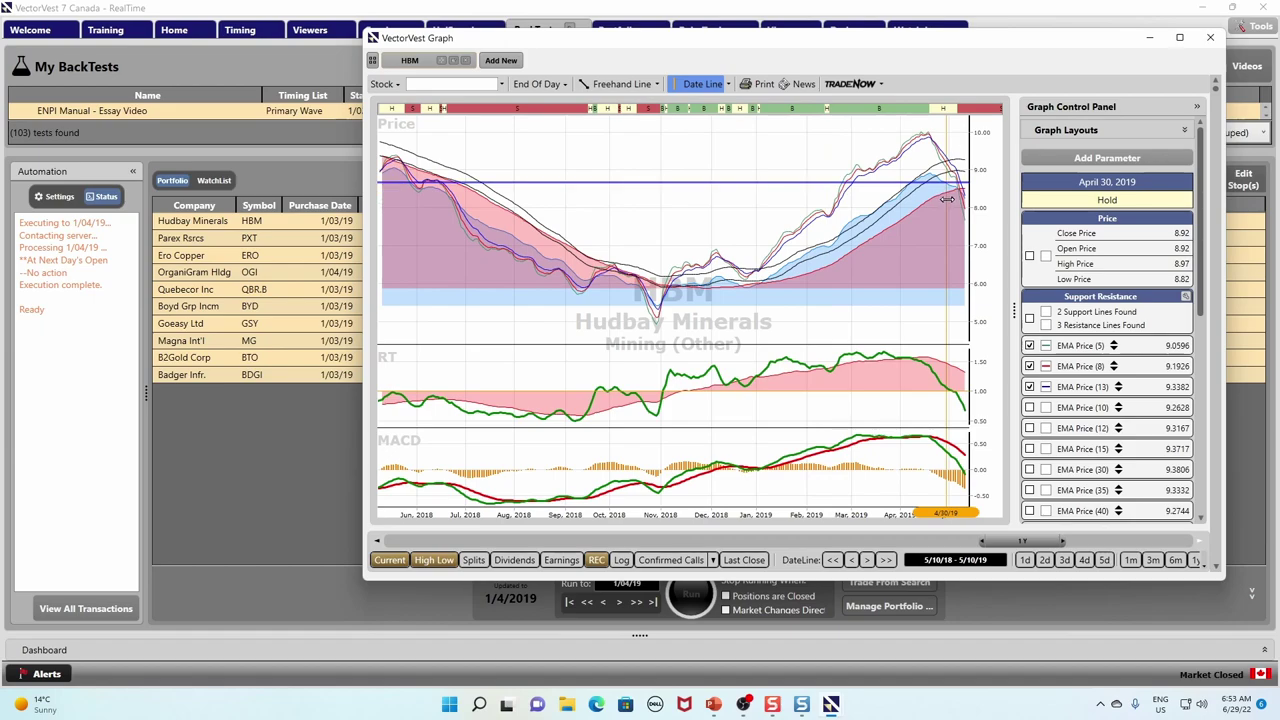
pyautogui.moveTo(947, 199); pyautogui.dragTo(951, 210)
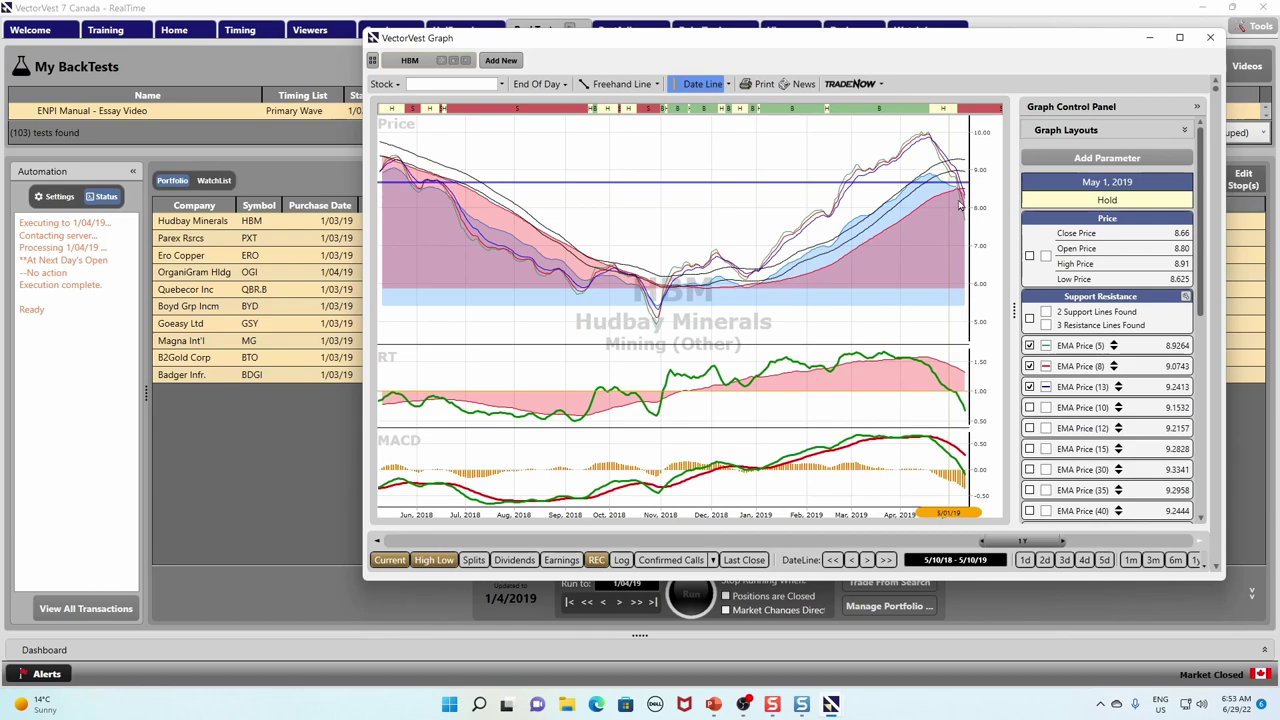
pyautogui.moveTo(958, 205)
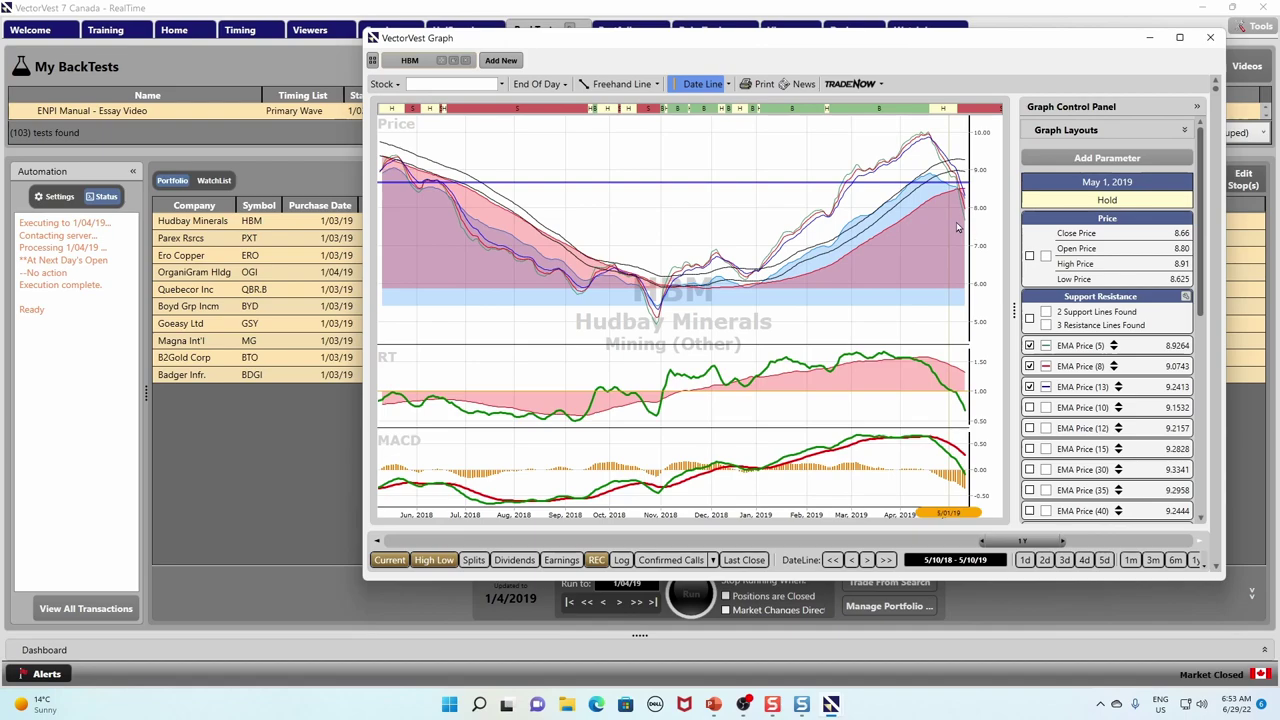
pyautogui.click(1073, 250)
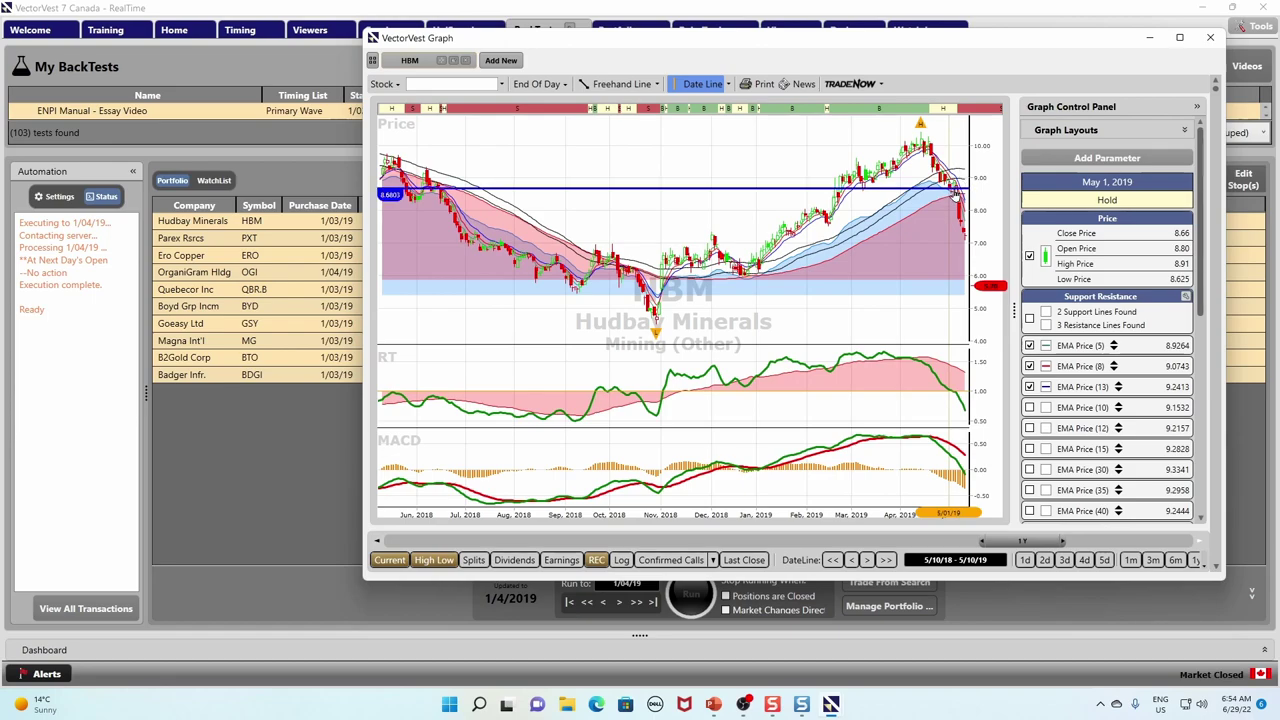
# - Delete the blue horizontal line from the HBM chart and move on to Parex Rsrcs
pyautogui.rightClick(802, 190)
pyautogui.click(839, 217)
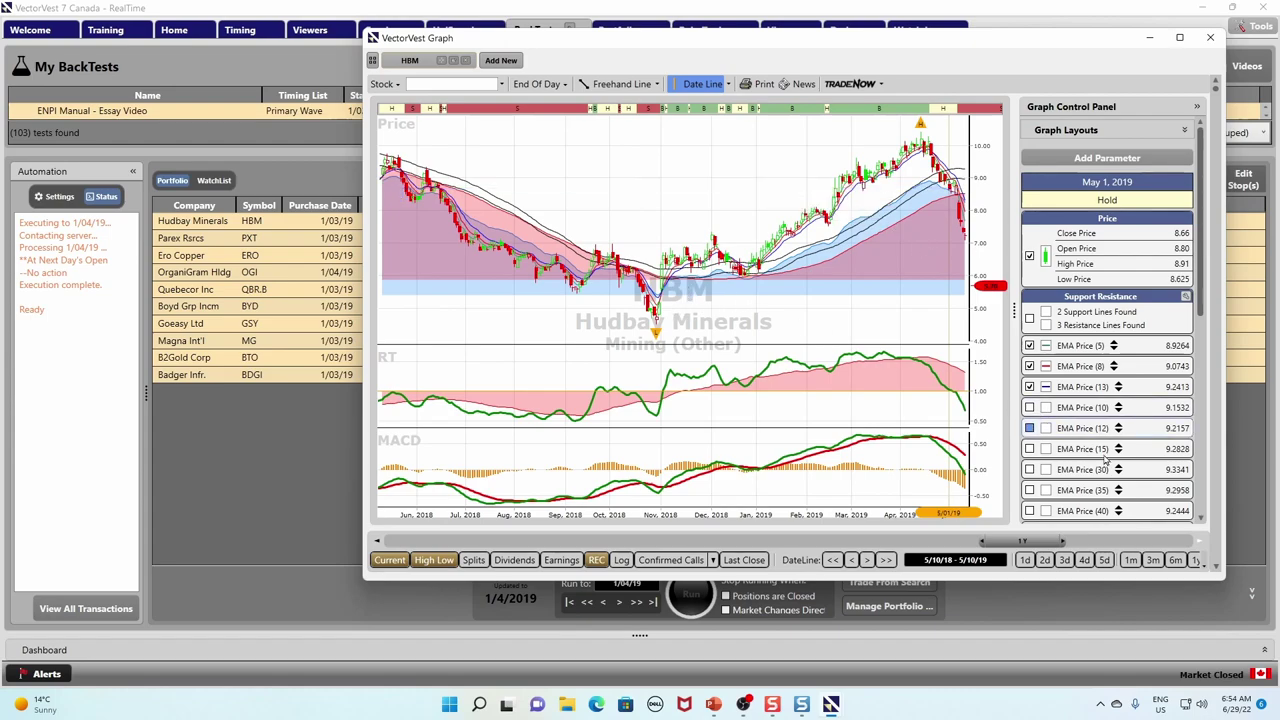
pyautogui.press('Down')
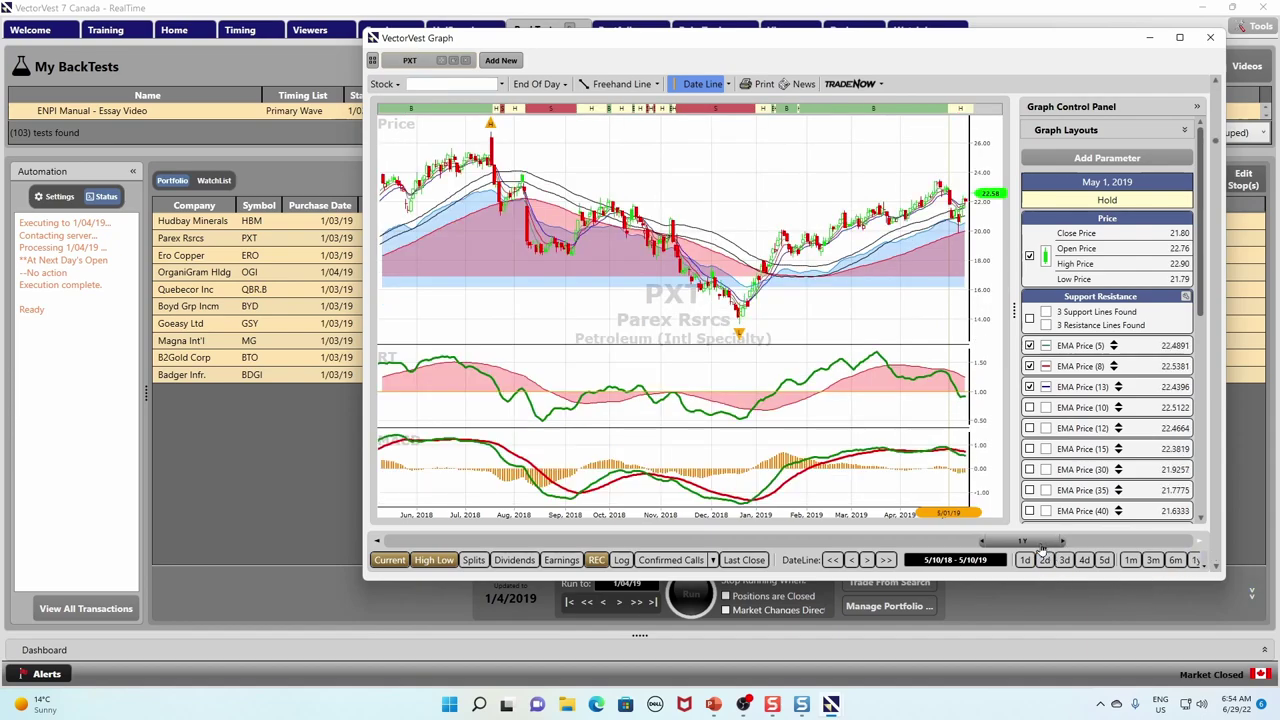
pyautogui.moveTo(1045, 545); pyautogui.dragTo(1026, 558)
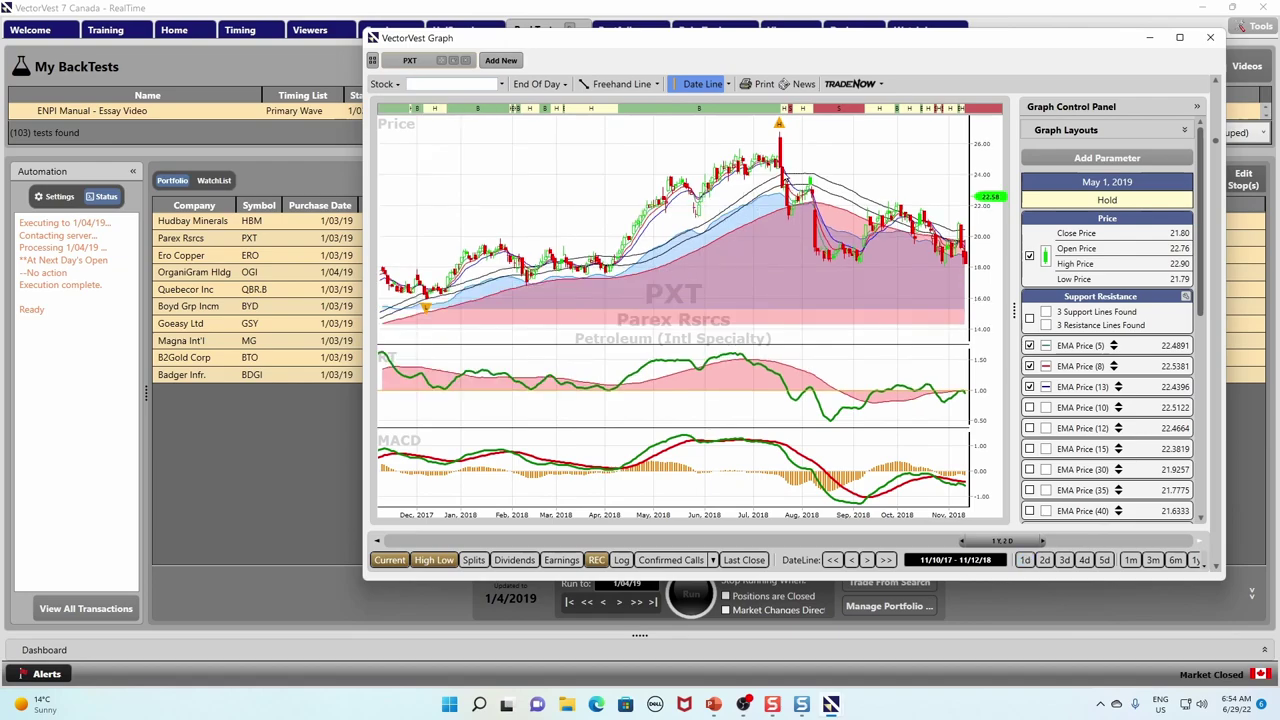
# - Review the Ero Copper and OrganiGram charts, then close the graph window
pyautogui.press('Down')
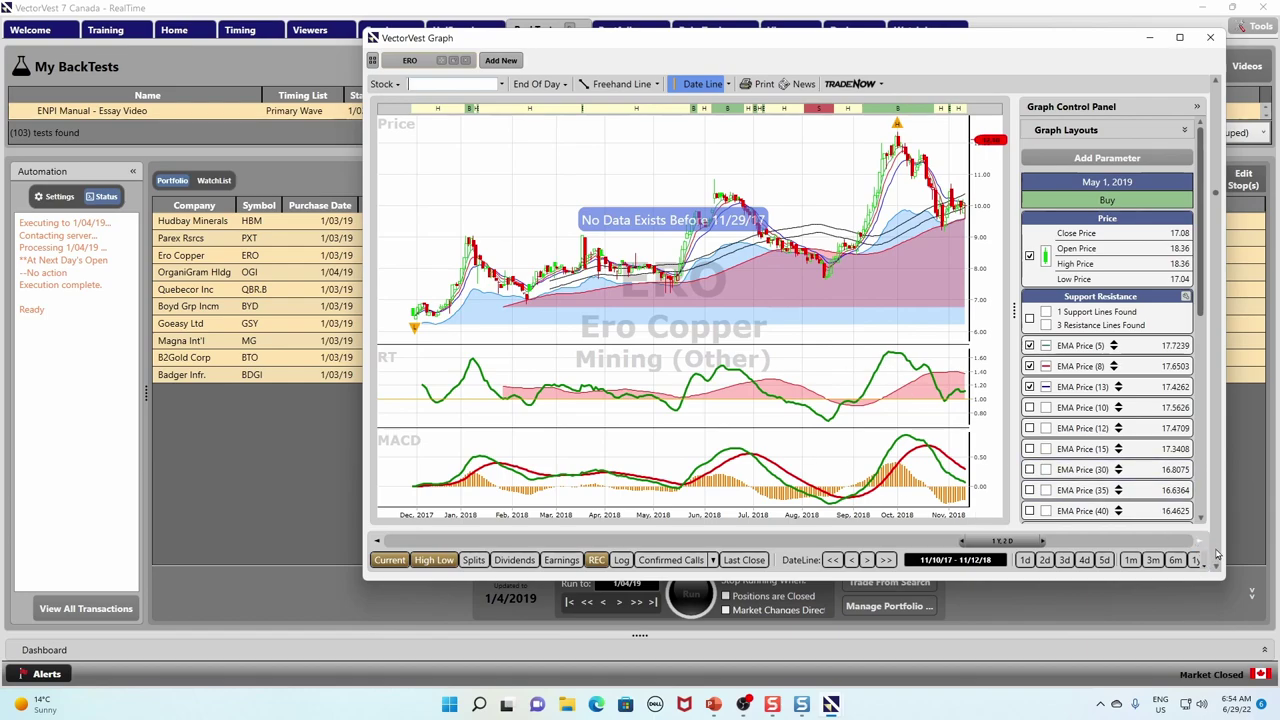
pyautogui.press('Down')
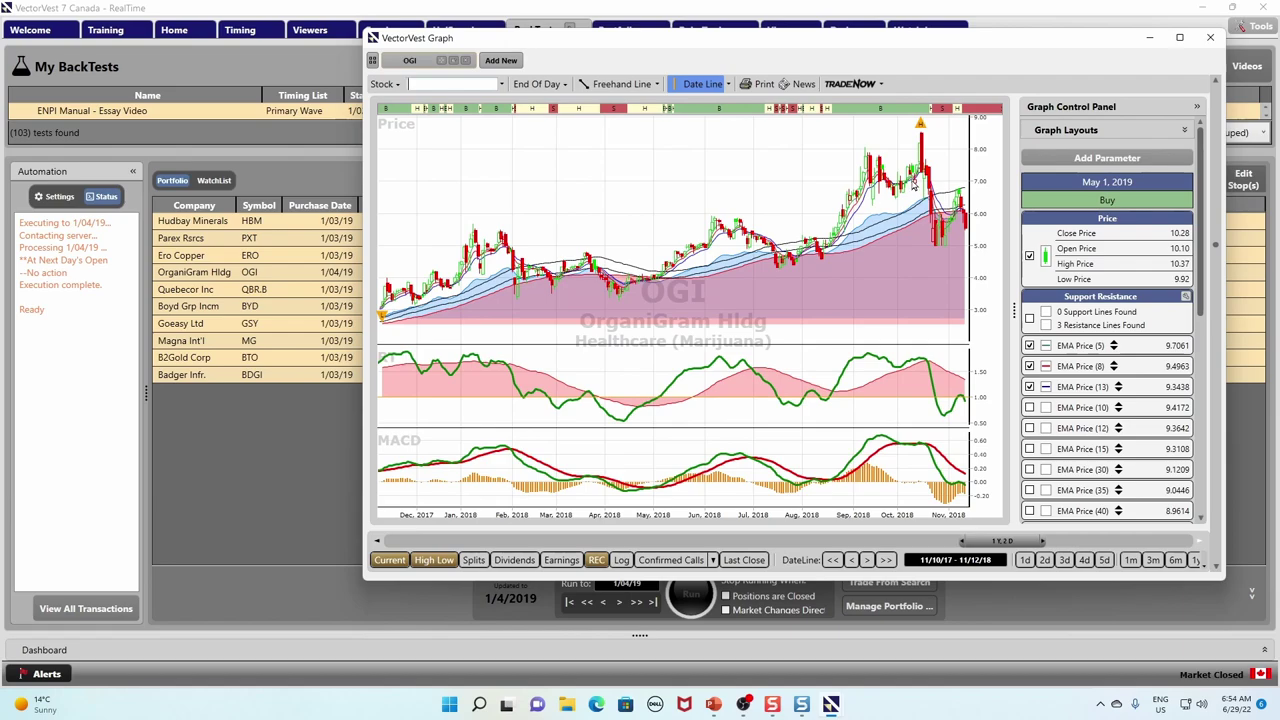
pyautogui.click(1208, 40)
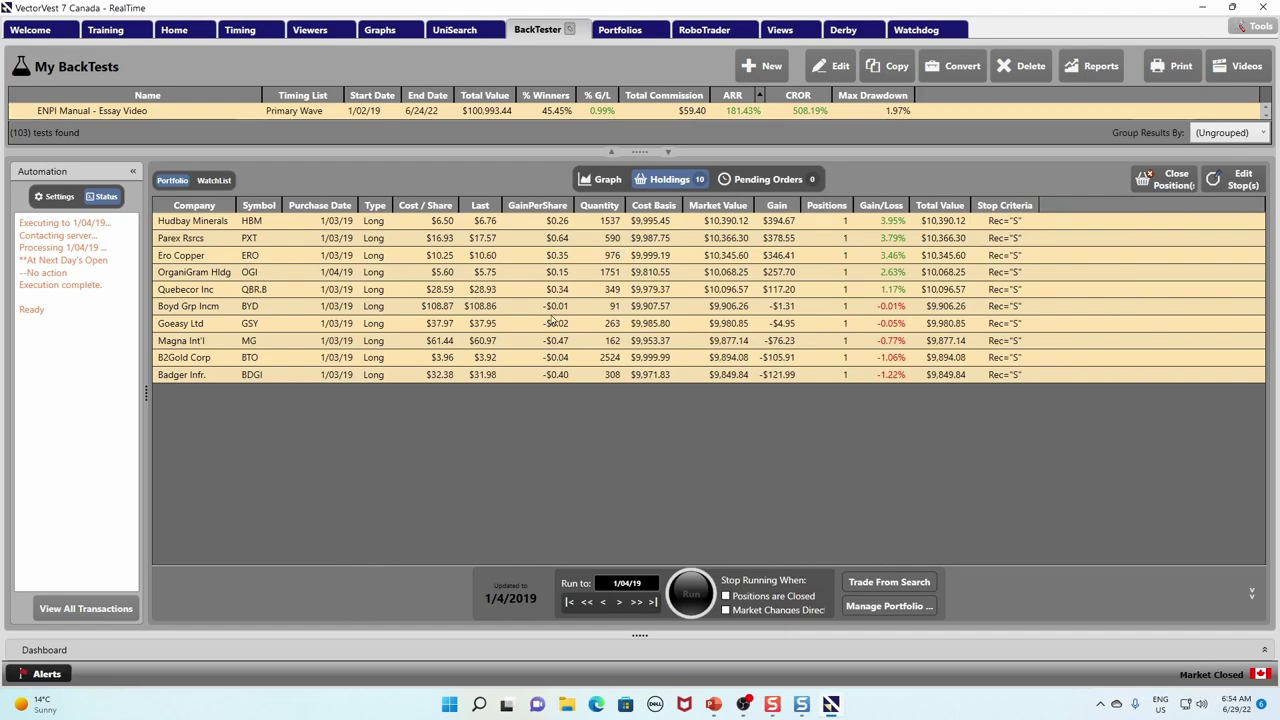
pyautogui.click(575, 224)
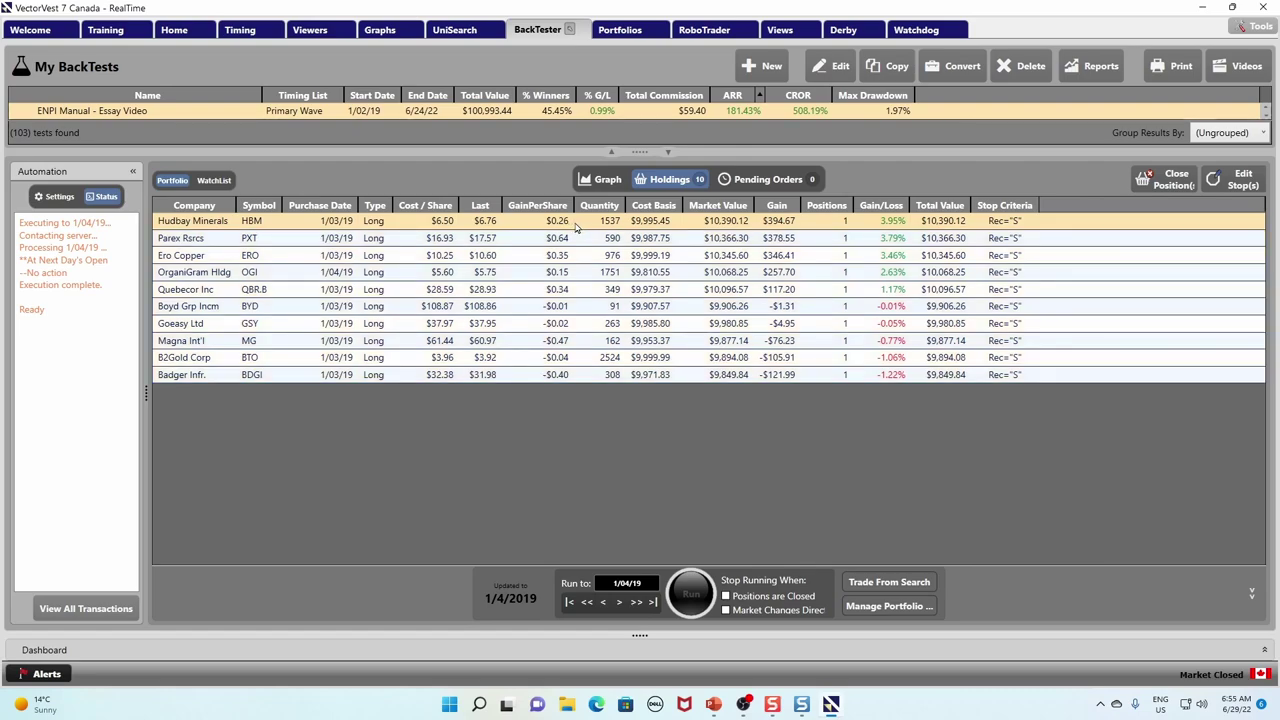
pyautogui.rightClick(576, 226)
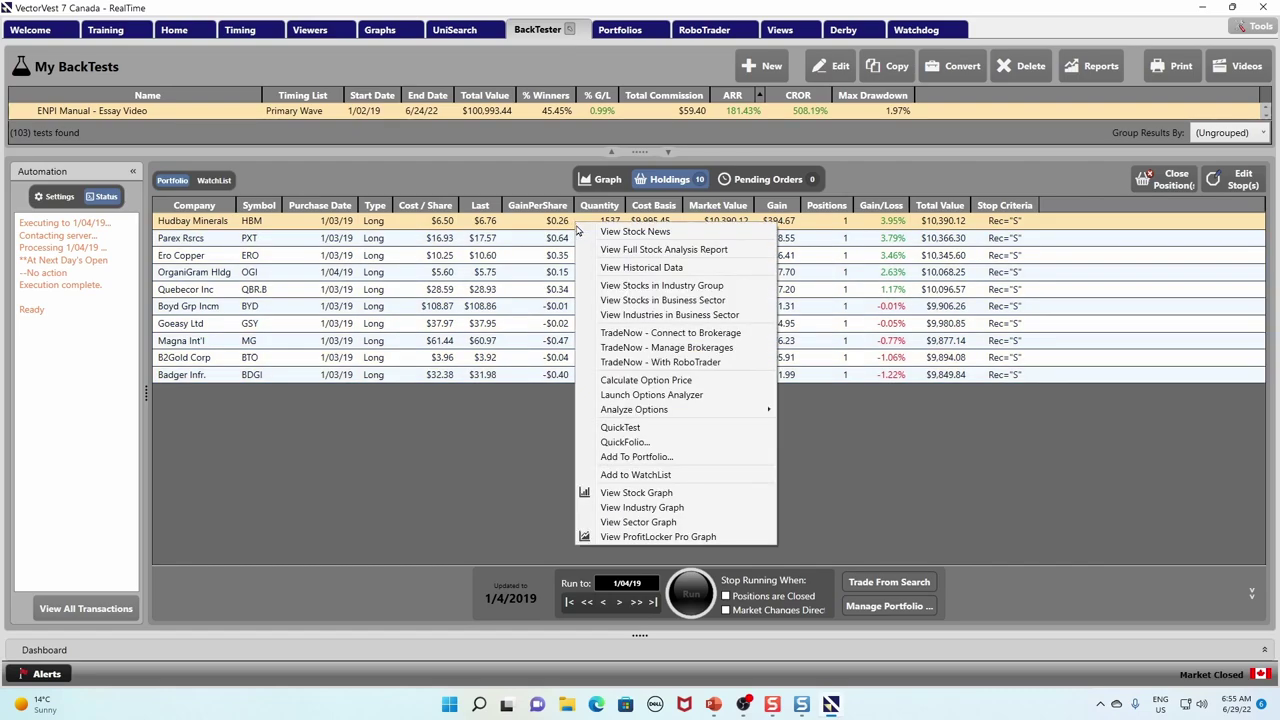
pyautogui.click(668, 494)
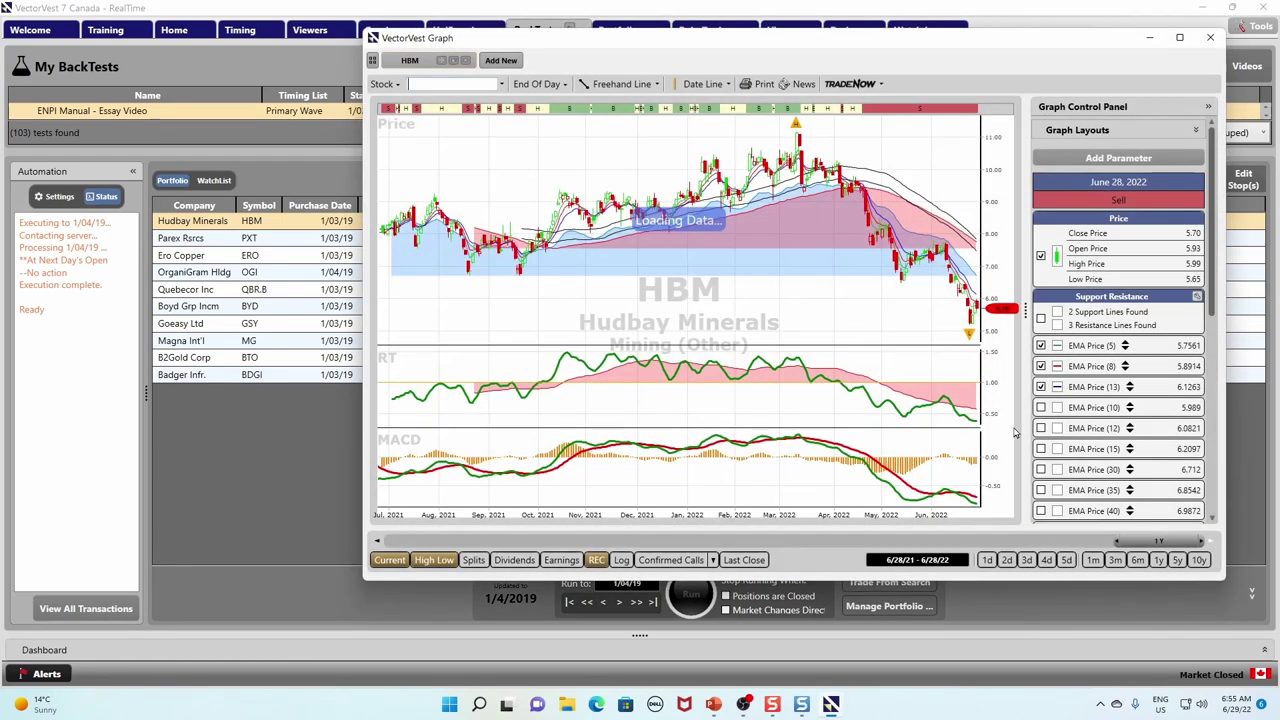
pyautogui.moveTo(1130, 546); pyautogui.dragTo(1068, 562)
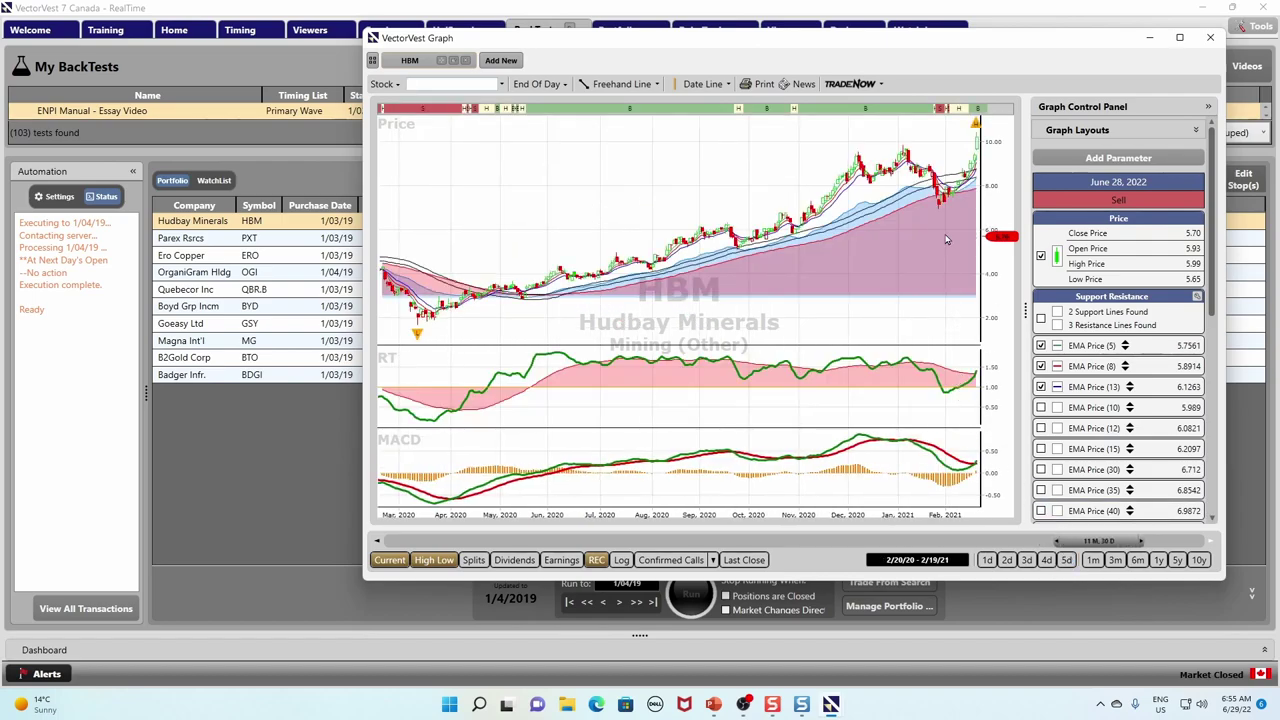
pyautogui.click(1040, 255)
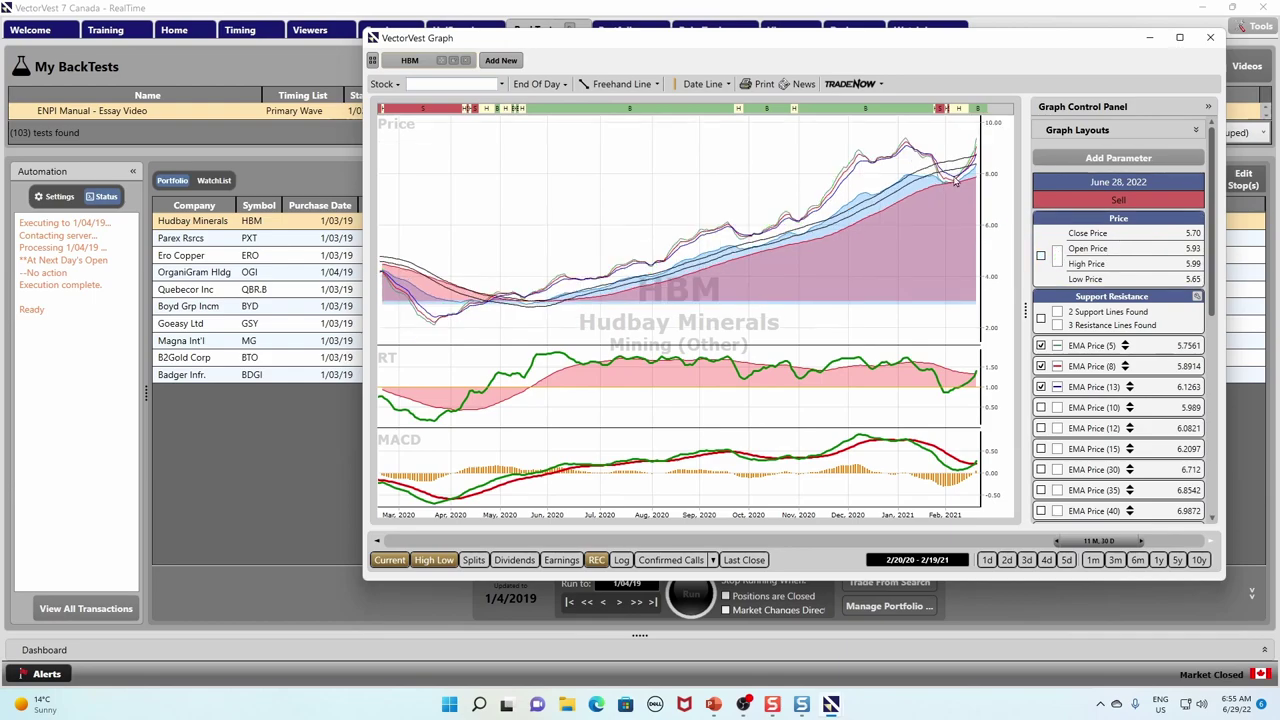
pyautogui.click(698, 84)
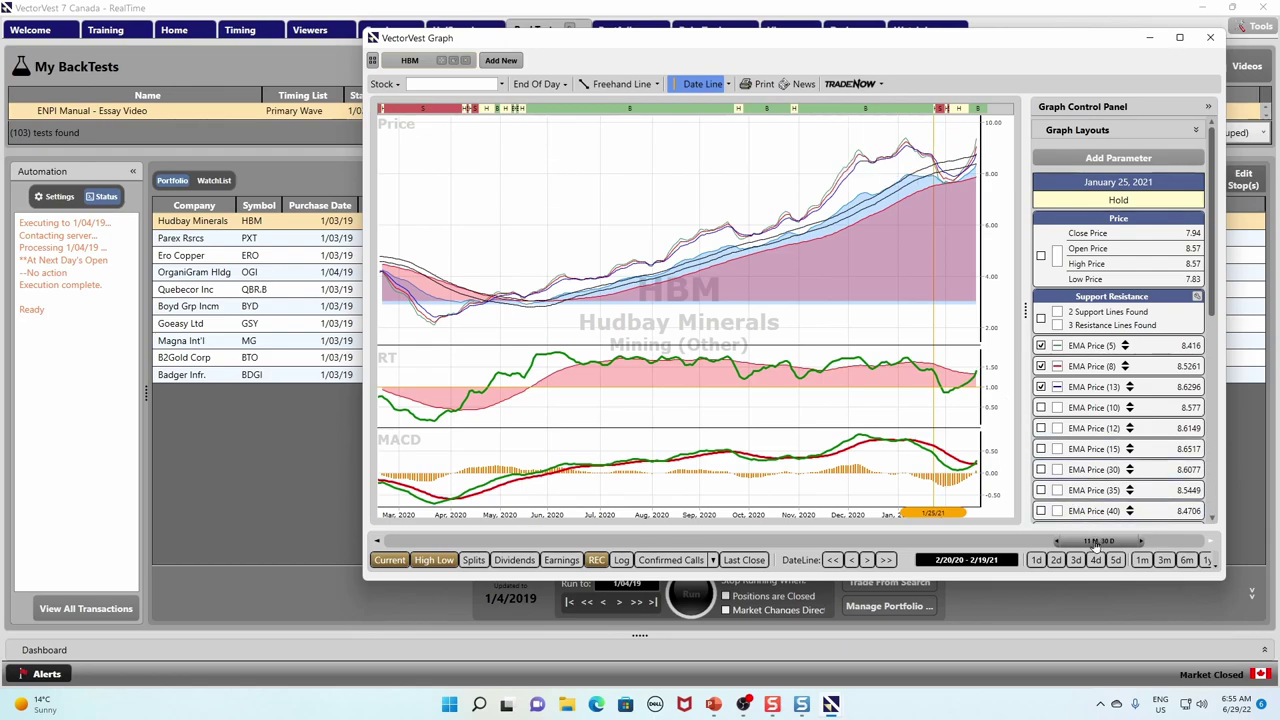
pyautogui.moveTo(1096, 541); pyautogui.dragTo(1035, 575)
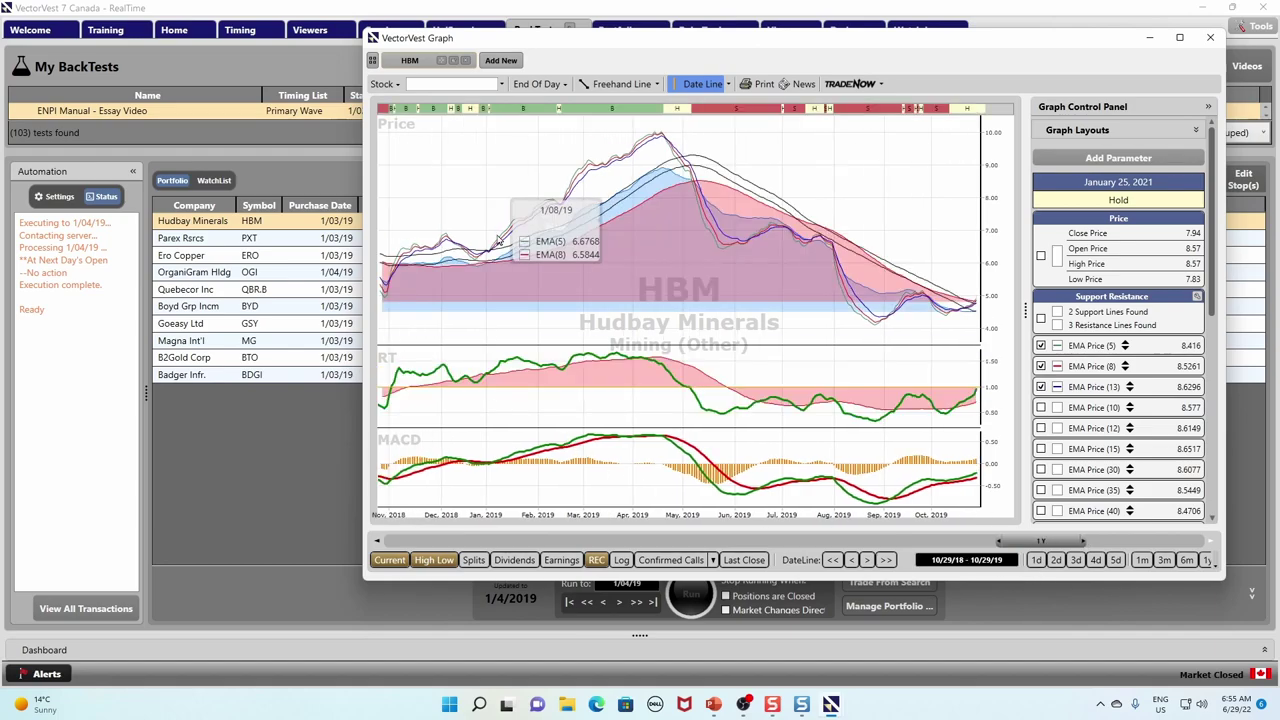
pyautogui.click(494, 195)
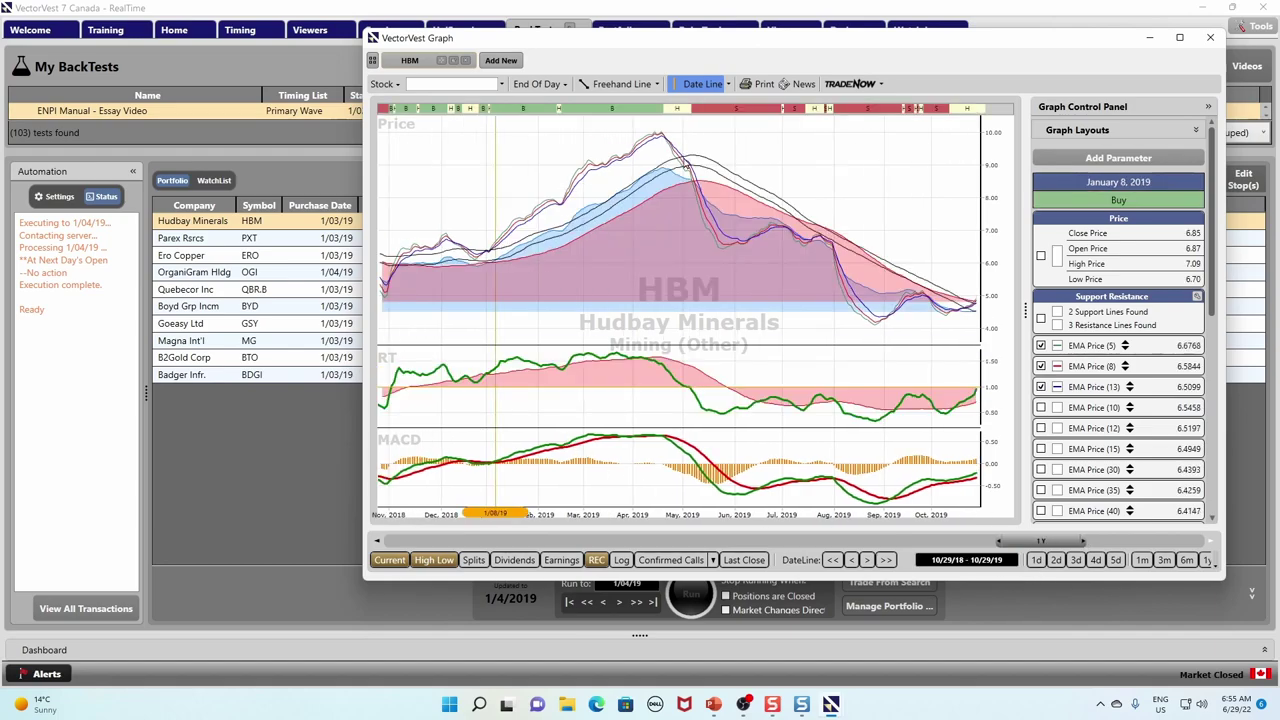
pyautogui.click(678, 169)
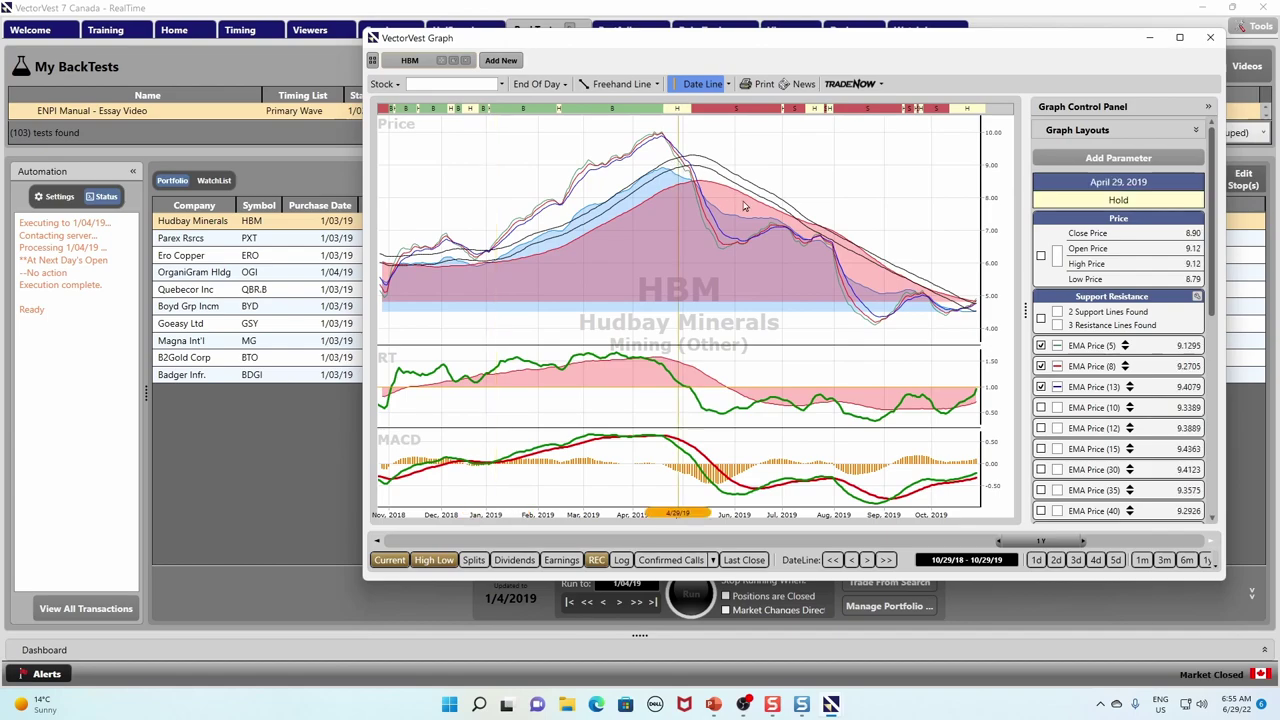
pyautogui.click(1210, 42)
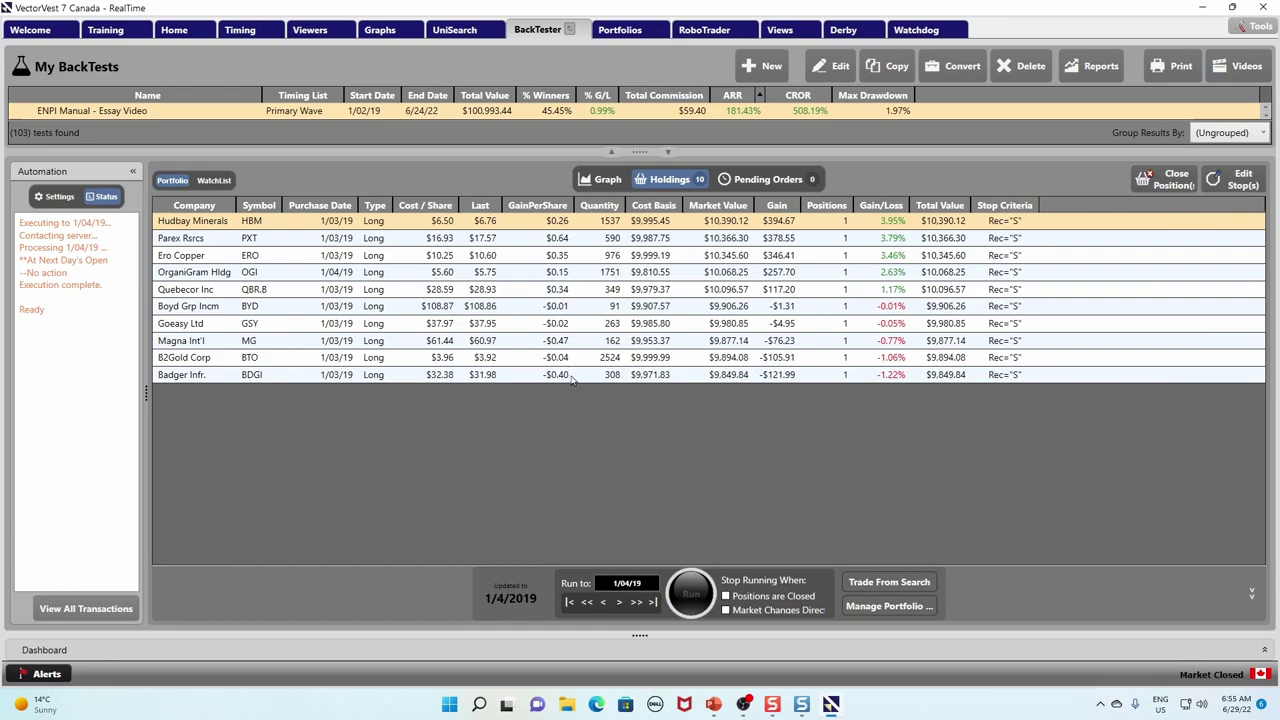
# - Set the Run to date to 4/29/19 and check Positions are Closed
pyautogui.click(618, 603)
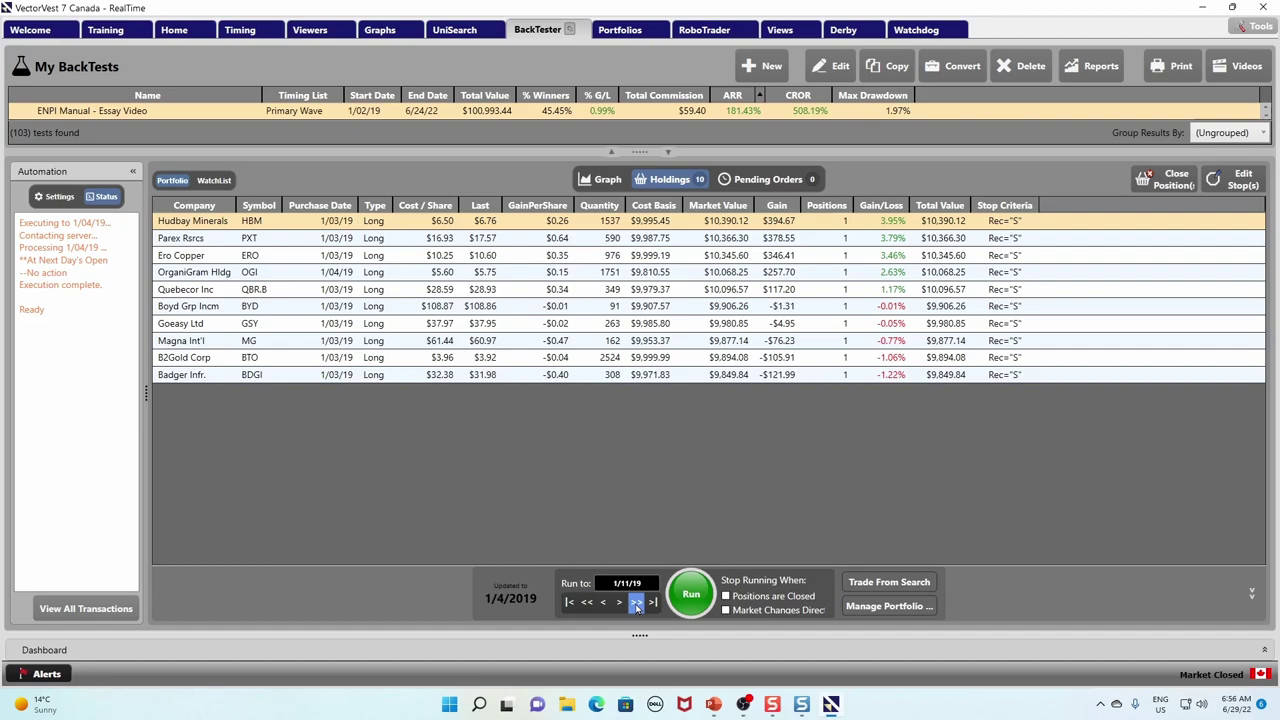
pyautogui.click(636, 603)
pyautogui.click(636, 603)
pyautogui.click(636, 603)
pyautogui.click(636, 603)
pyautogui.click(636, 603)
pyautogui.click(636, 603)
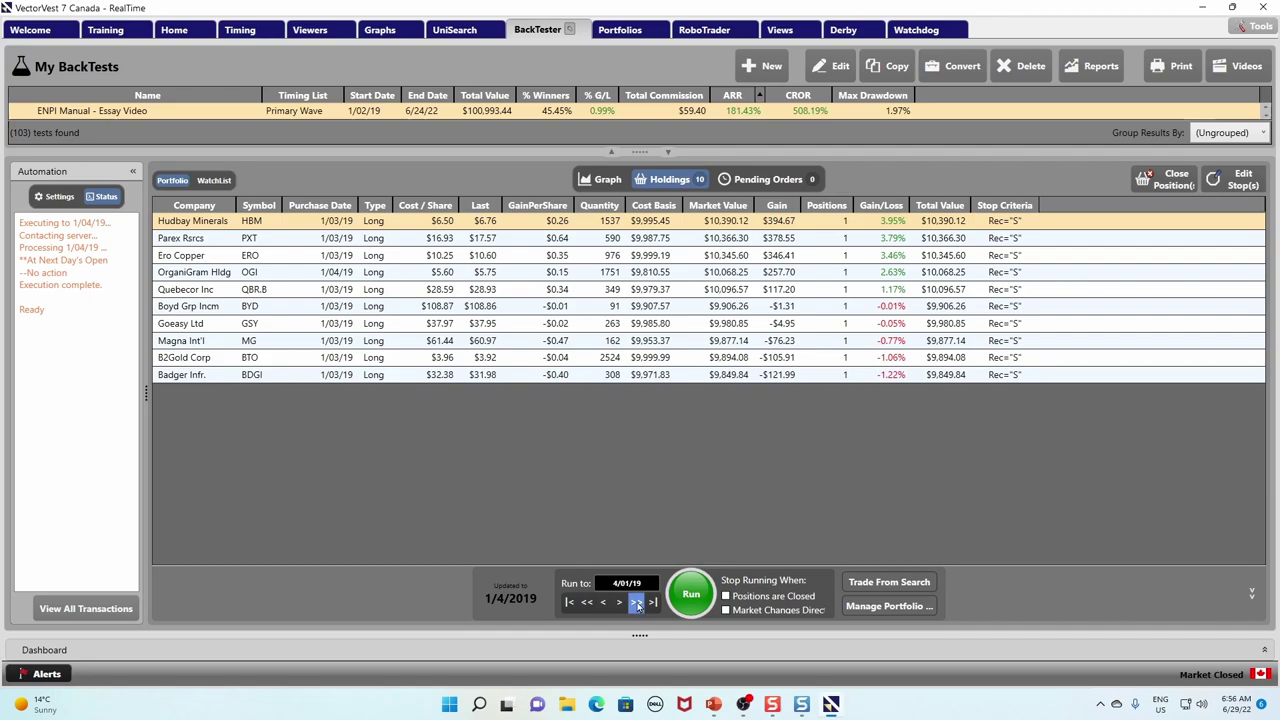
pyautogui.click(636, 603)
pyautogui.click(636, 603)
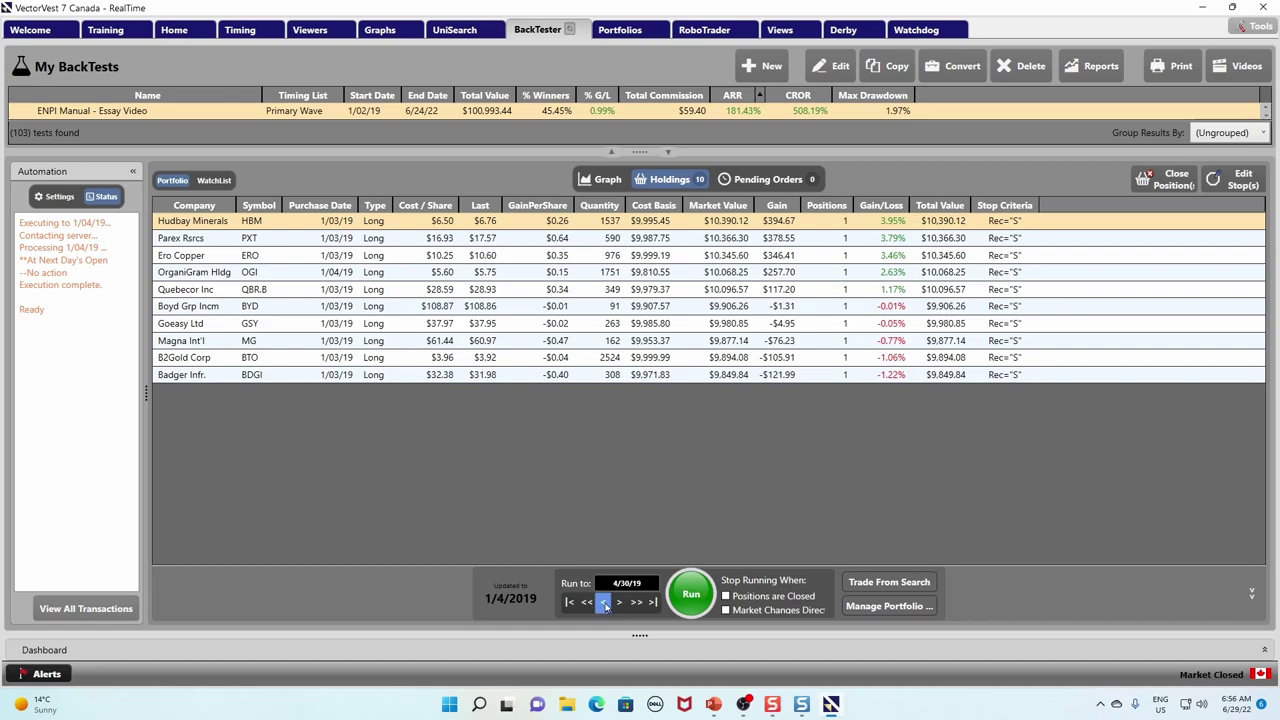
pyautogui.click(605, 603)
pyautogui.click(726, 596)
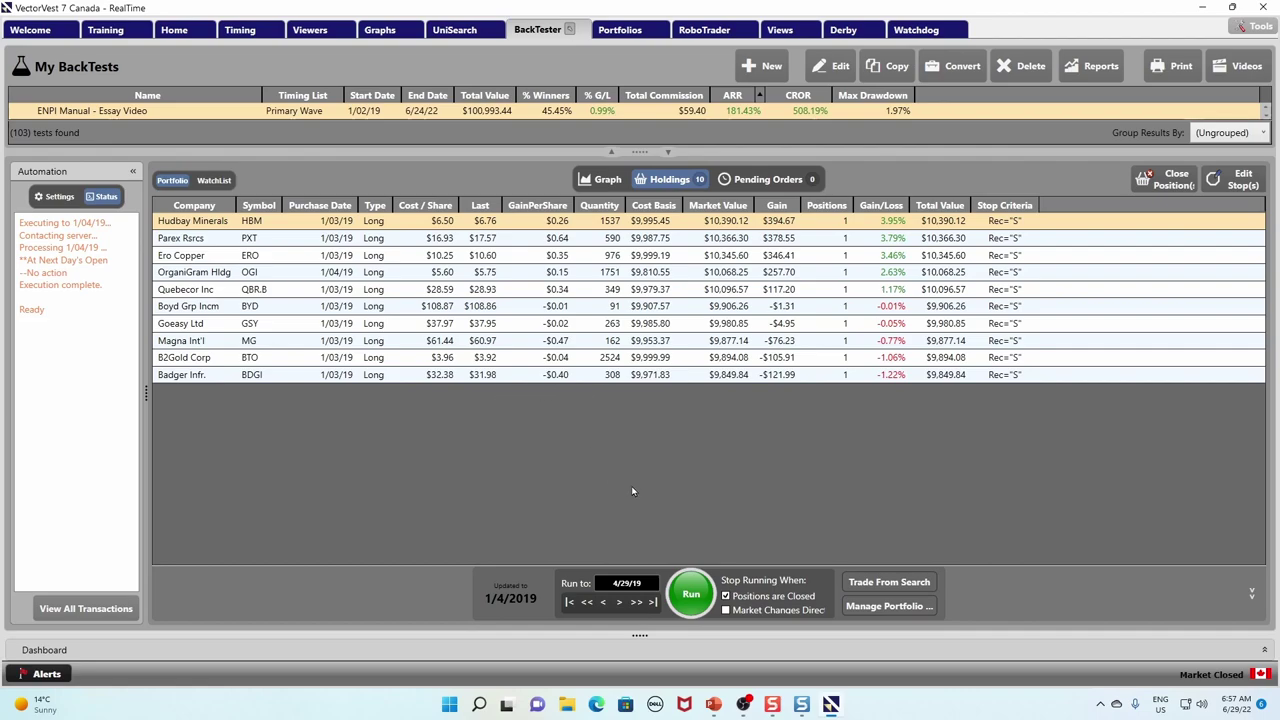
# - Run the backtest to its 4/16/19 stop at $130,391.01 and view the BTO and CNQ pending orders
pyautogui.click(600, 181)
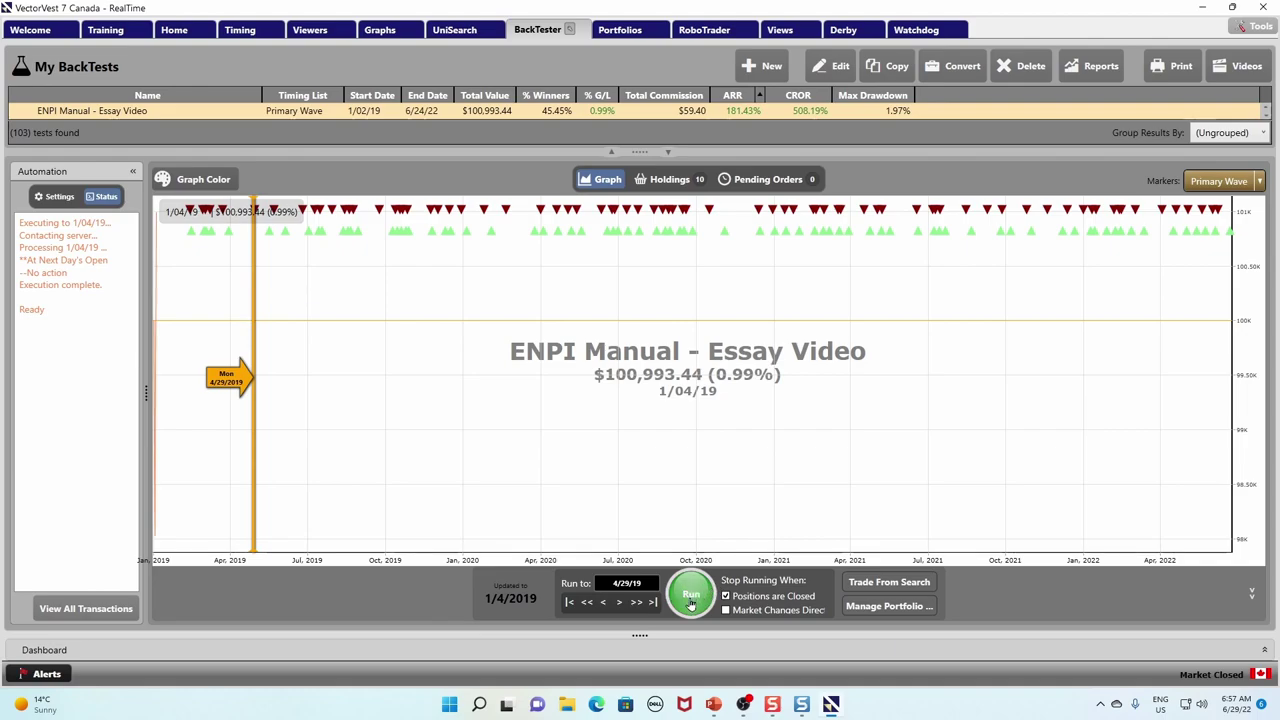
pyautogui.click(690, 603)
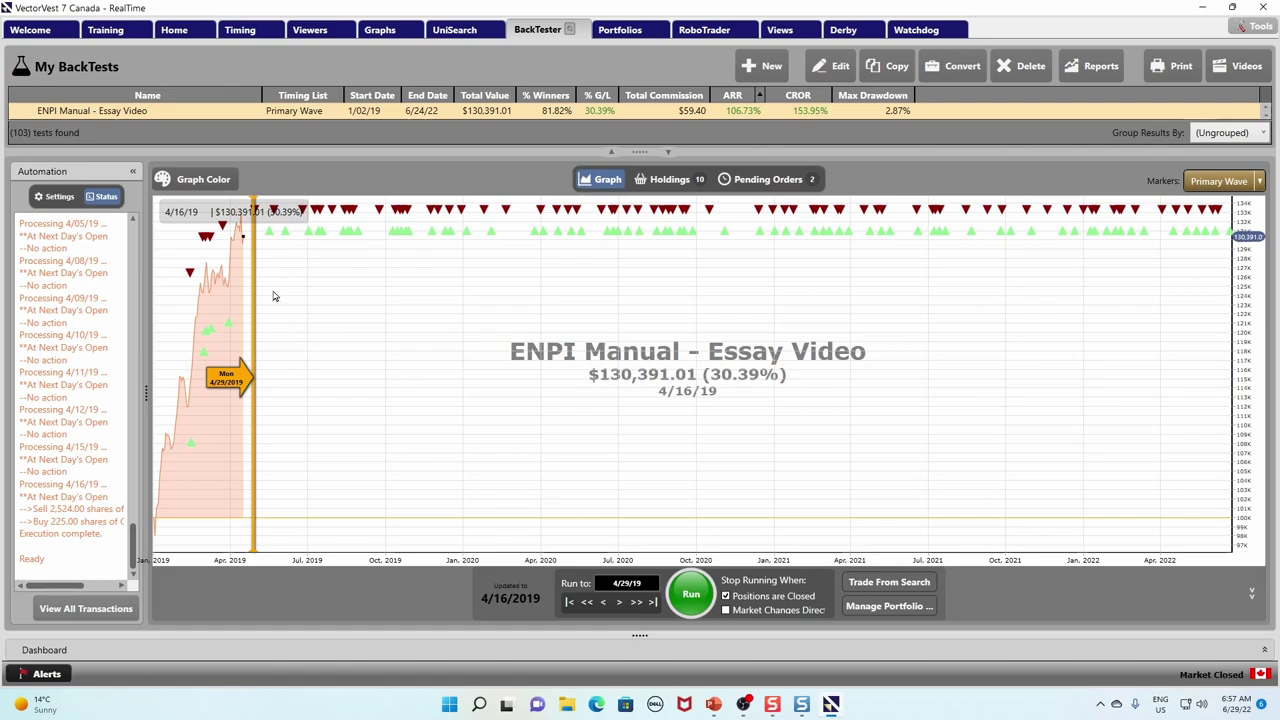
pyautogui.click(768, 179)
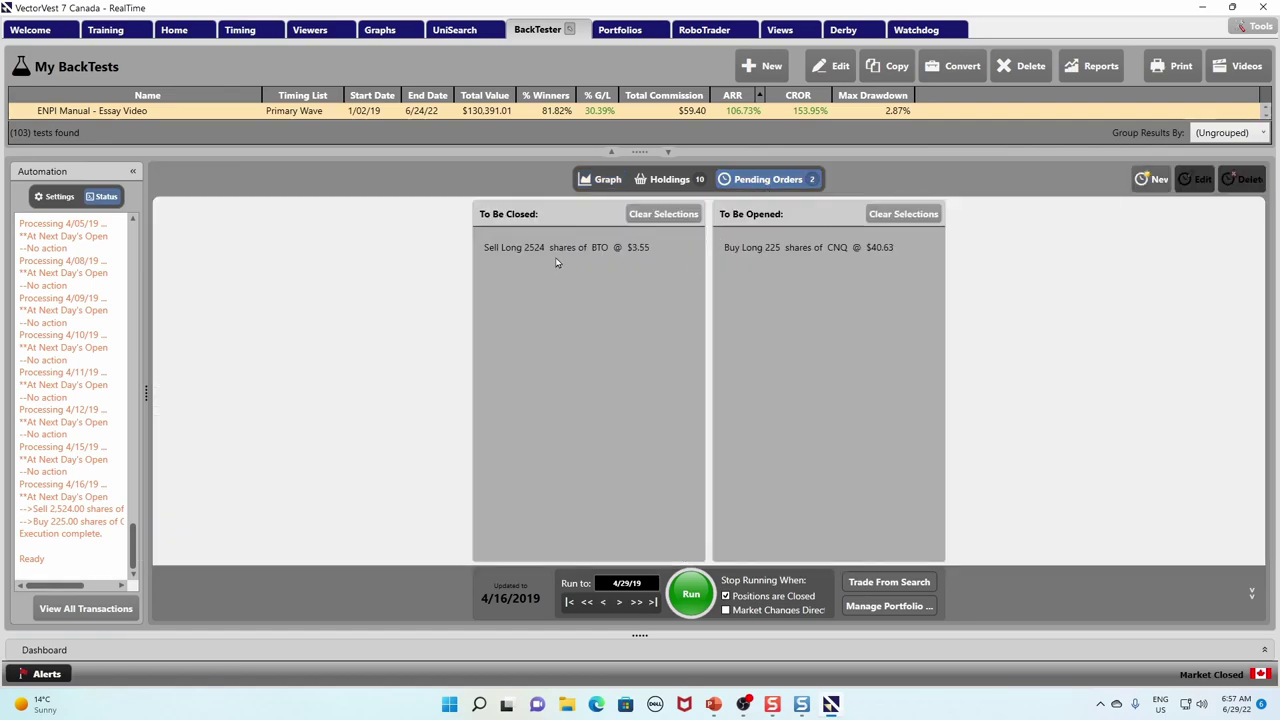
# - Delete the pending BTO sell order
pyautogui.click(621, 256)
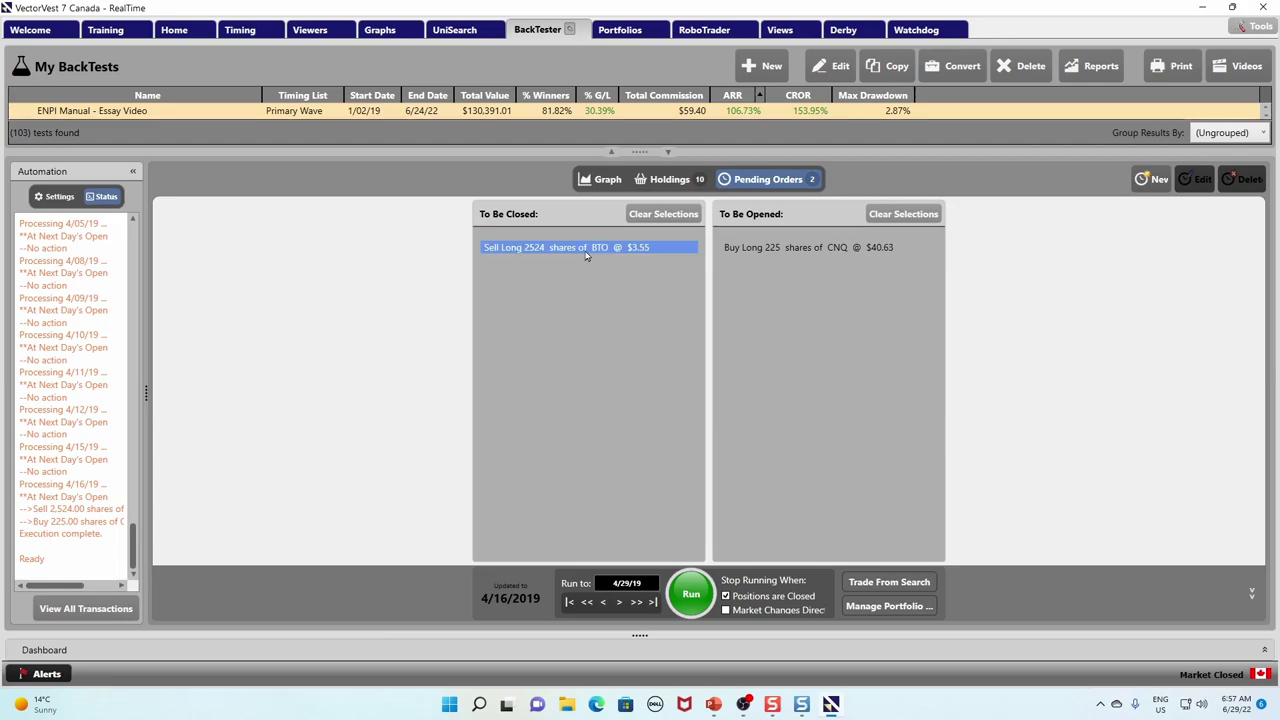
pyautogui.click(582, 255)
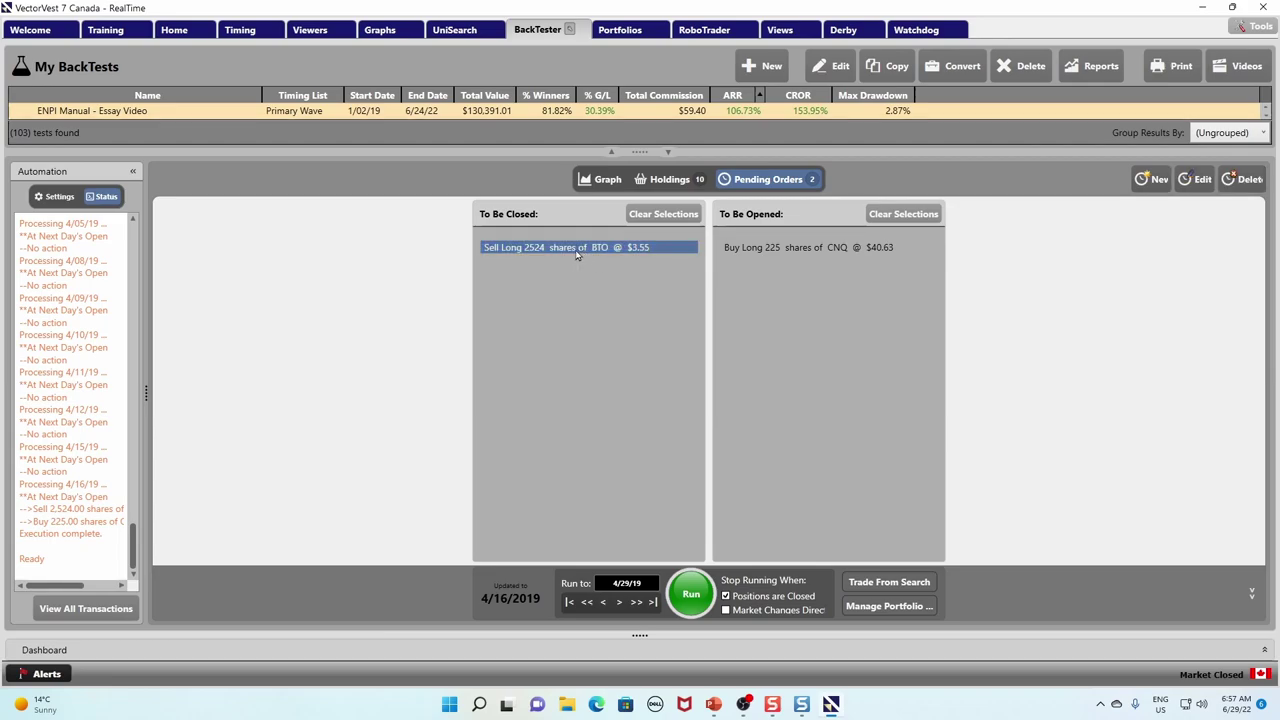
pyautogui.click(1249, 183)
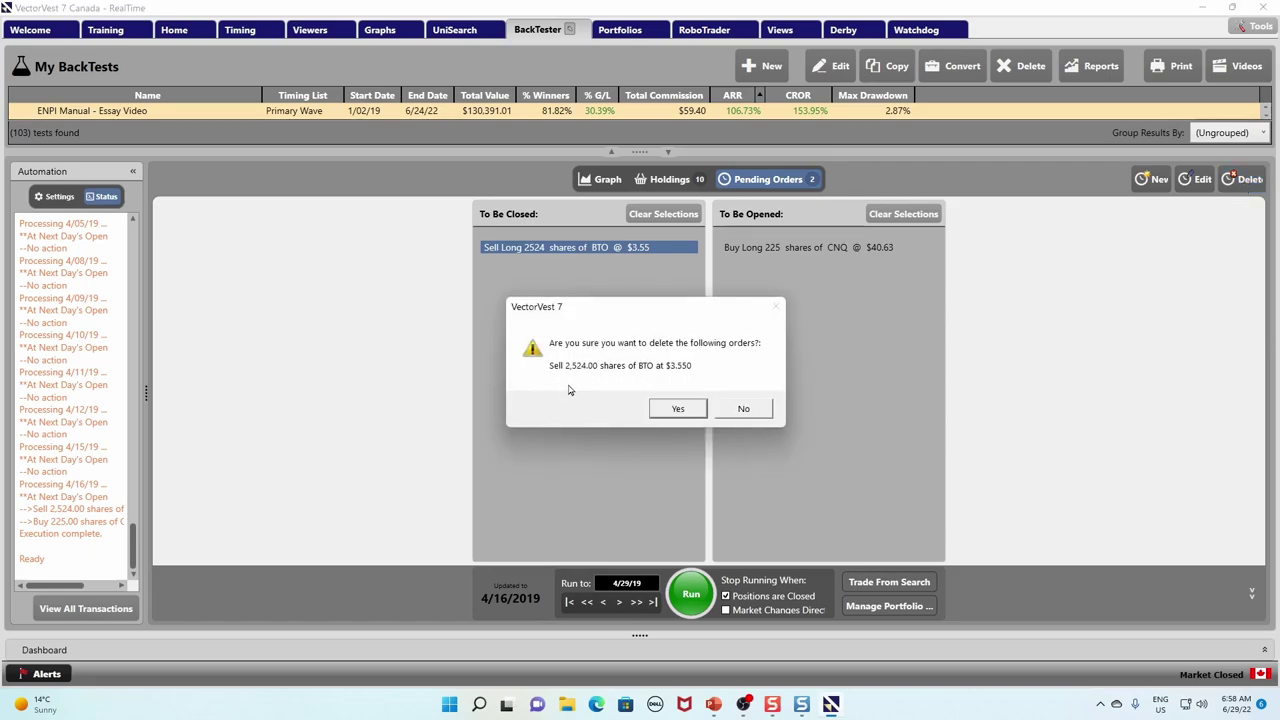
pyautogui.click(677, 410)
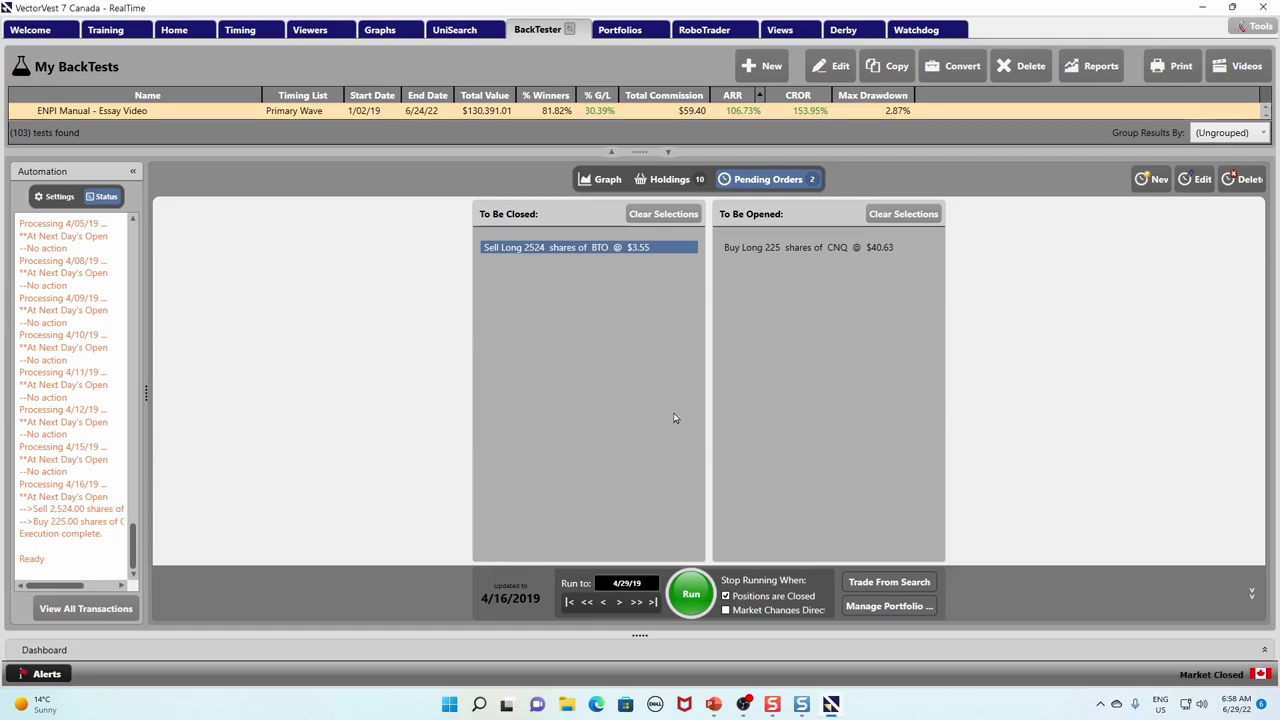
# - Delete the pending CNQ buy order and show the current holdings
pyautogui.click(837, 255)
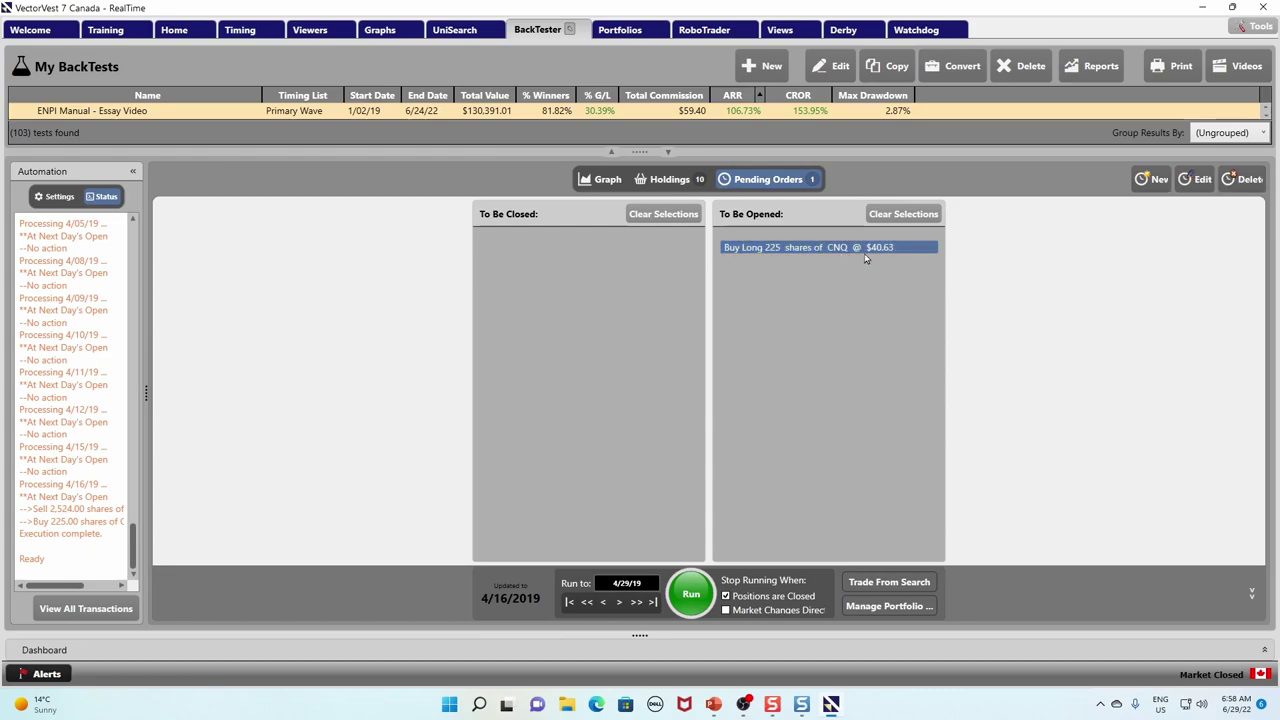
pyautogui.click(1243, 182)
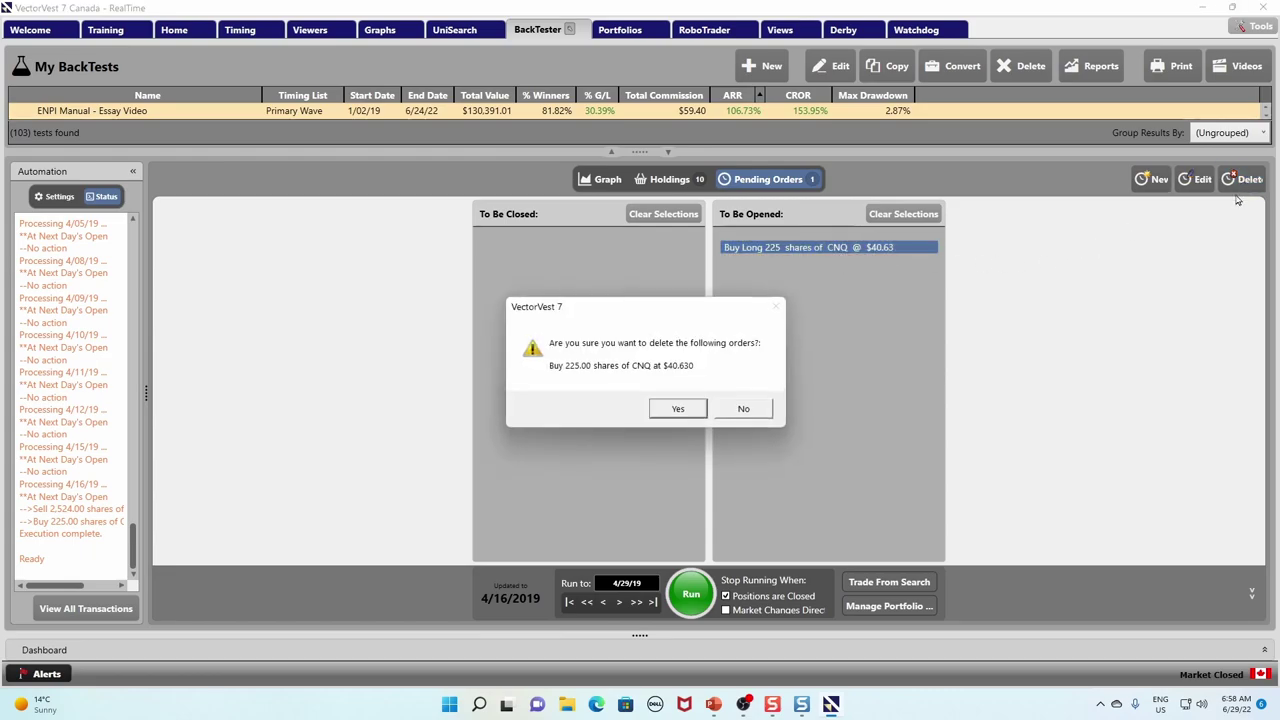
pyautogui.click(674, 411)
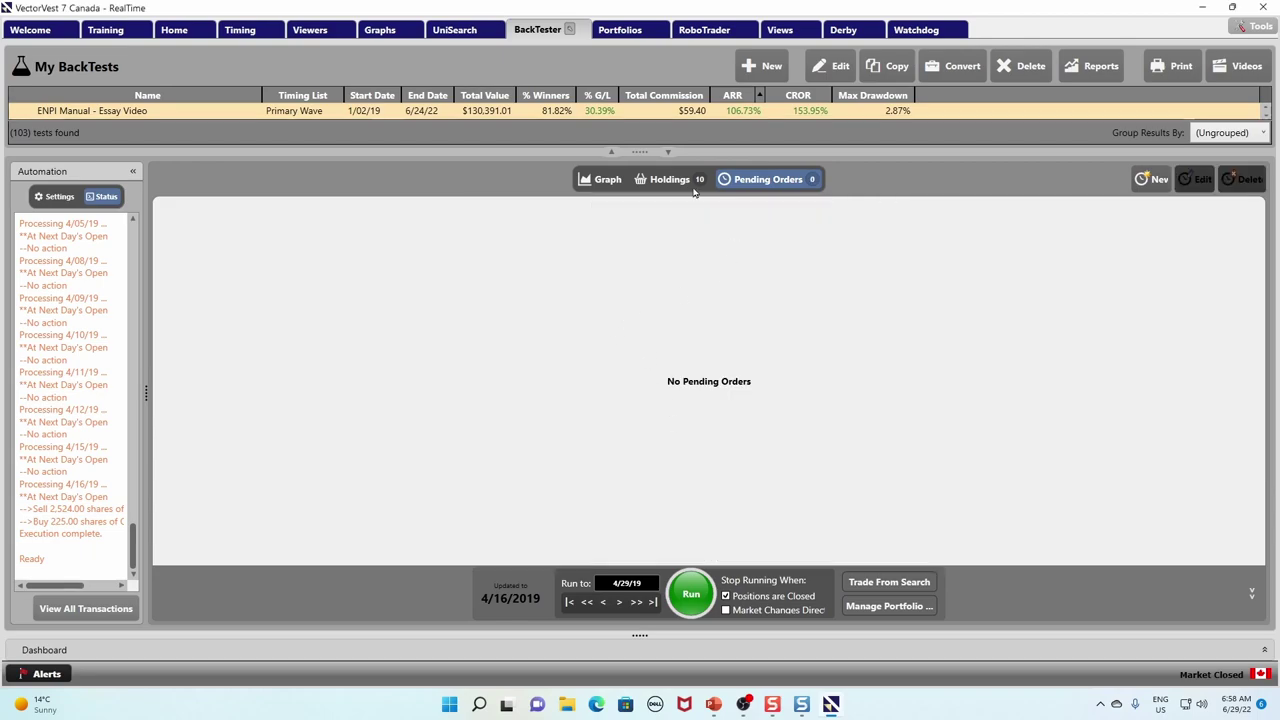
pyautogui.click(663, 182)
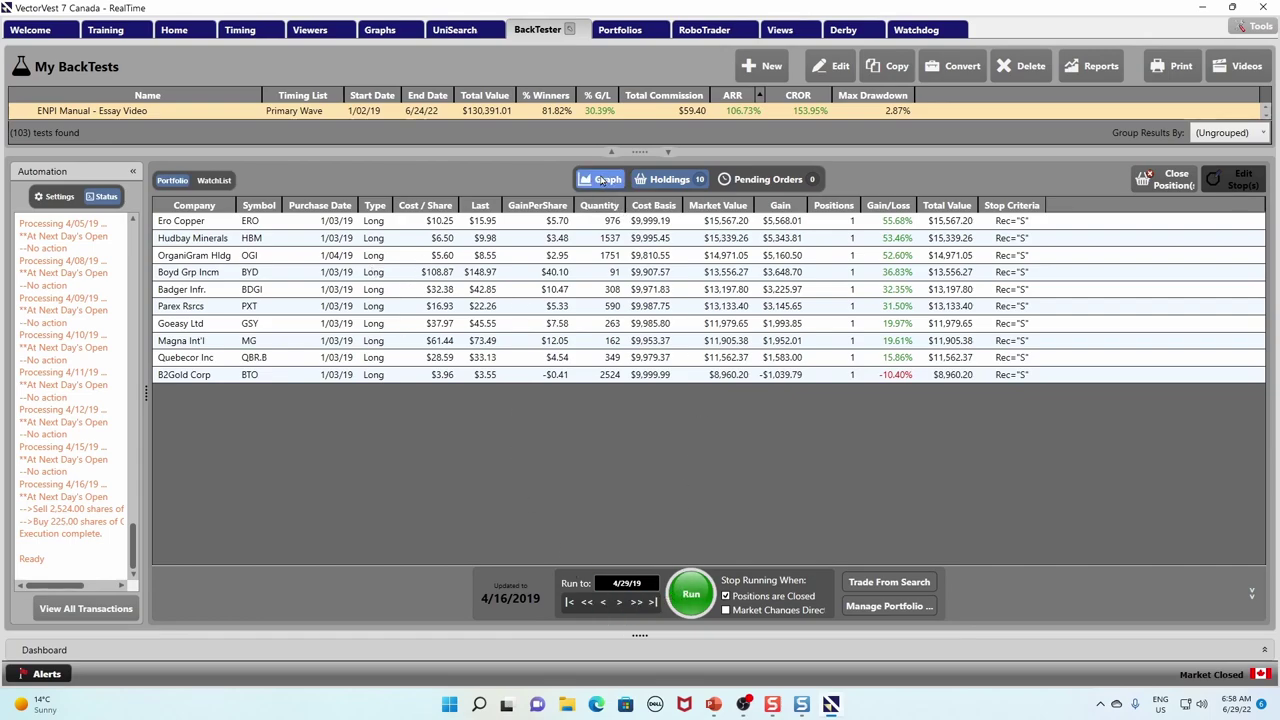
# - Run the backtest to 4/18/19 ($133,019.75) and review the new BTO sell and AT buy orders
pyautogui.click(607, 182)
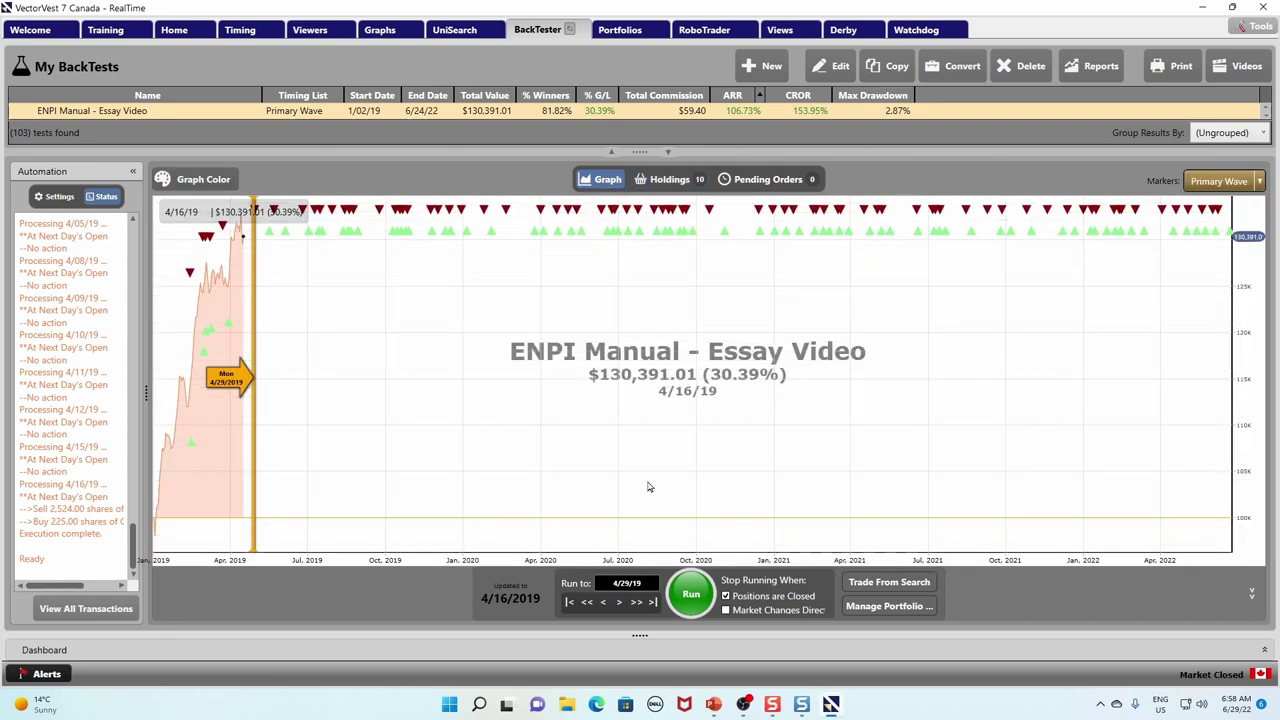
pyautogui.click(690, 596)
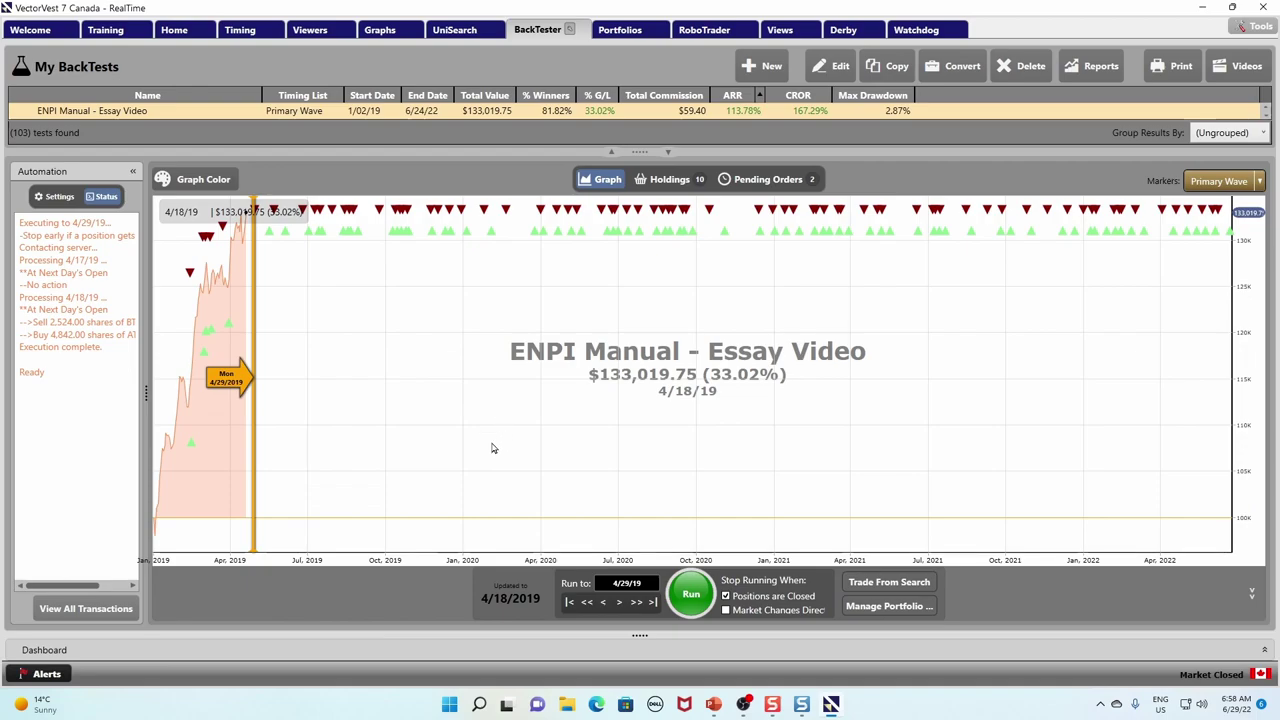
pyautogui.click(768, 180)
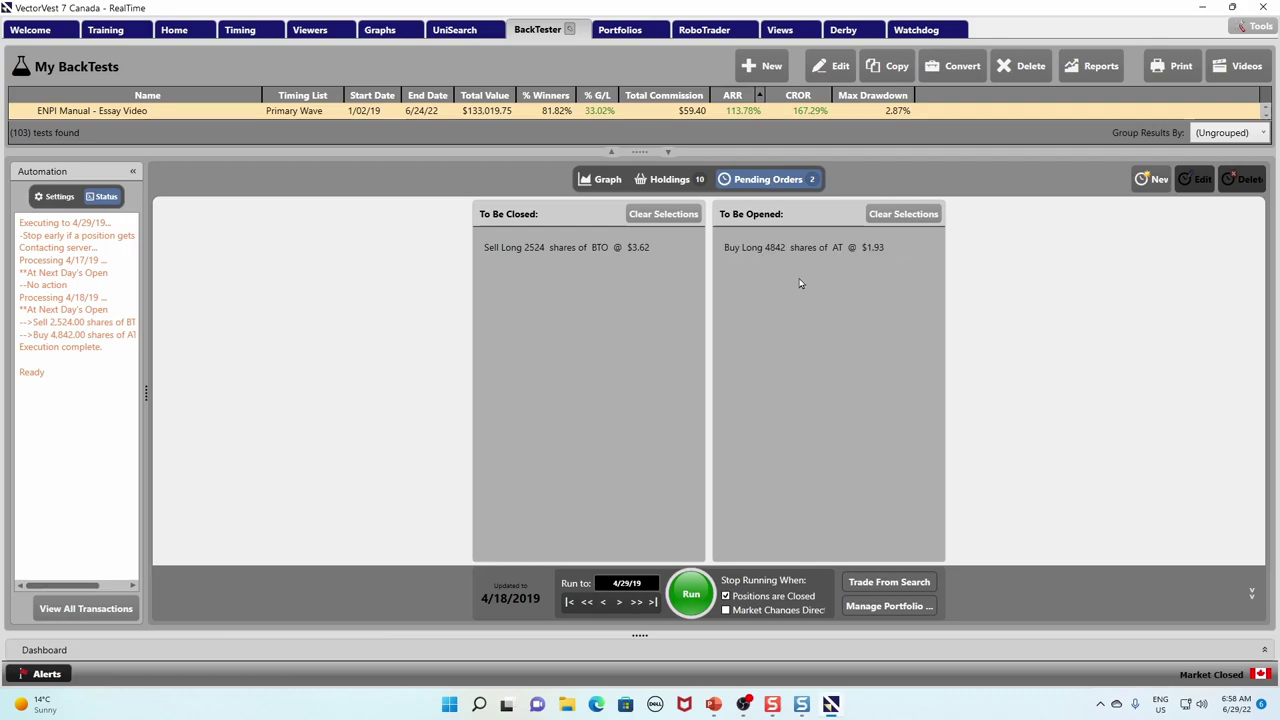
pyautogui.click(828, 256)
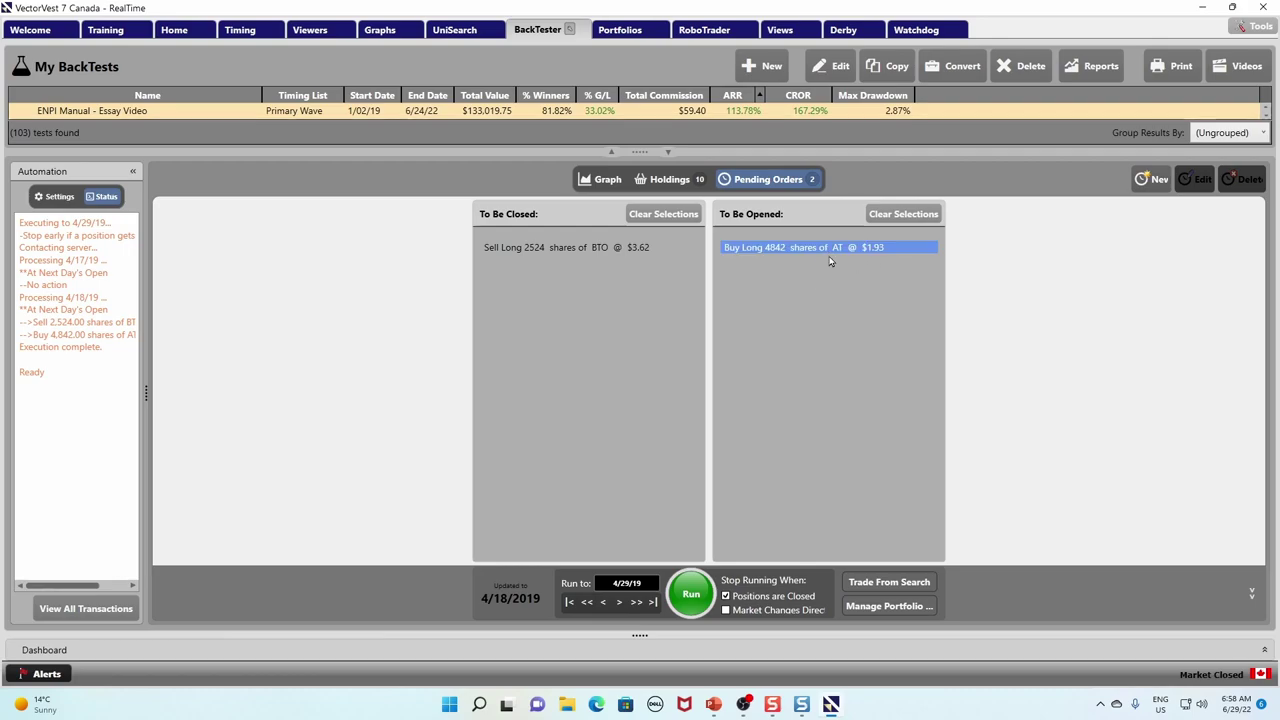
pyautogui.click(603, 185)
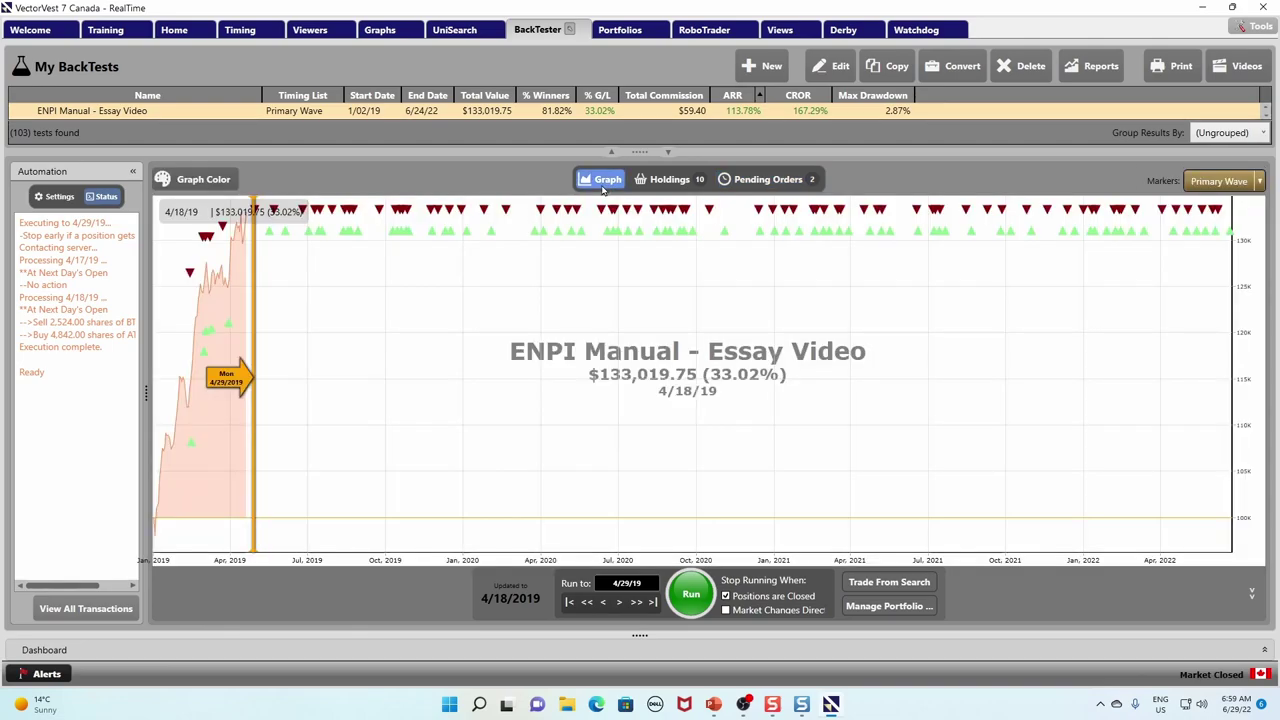
# - Run through 4/29/19 ($133,806.93), then view the holdings and select Hudbay Minerals
pyautogui.click(689, 594)
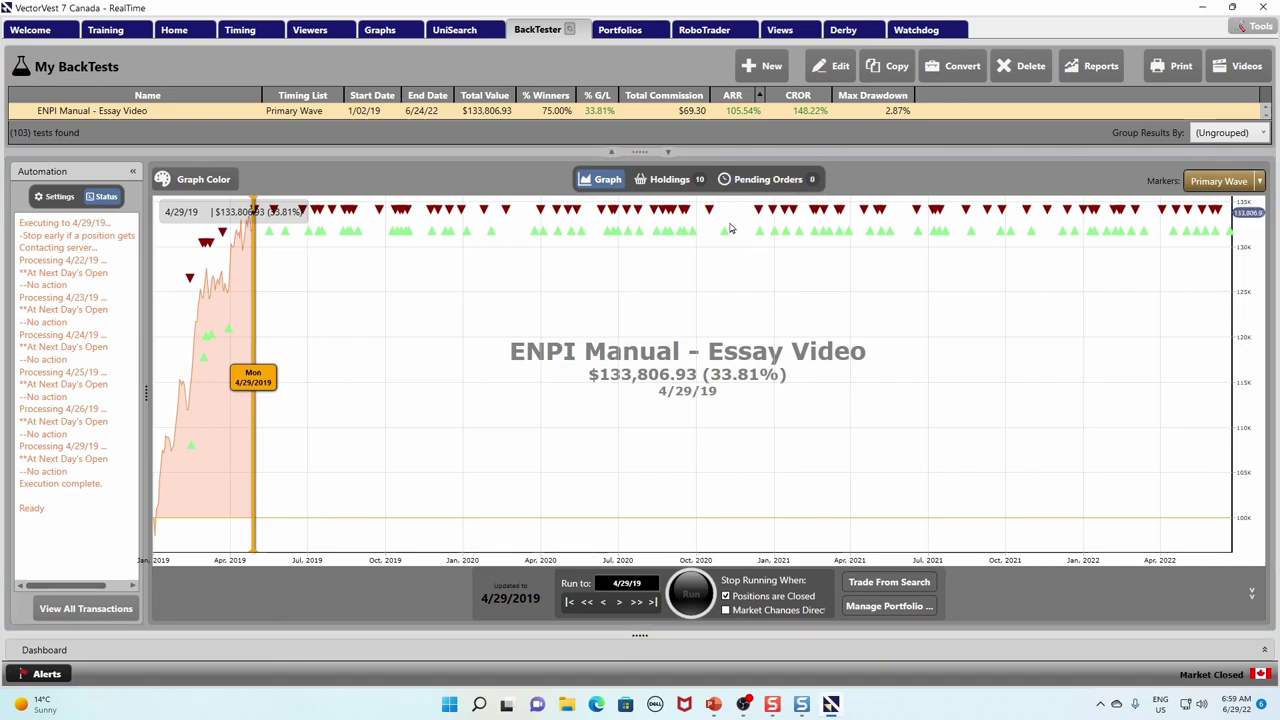
pyautogui.click(663, 184)
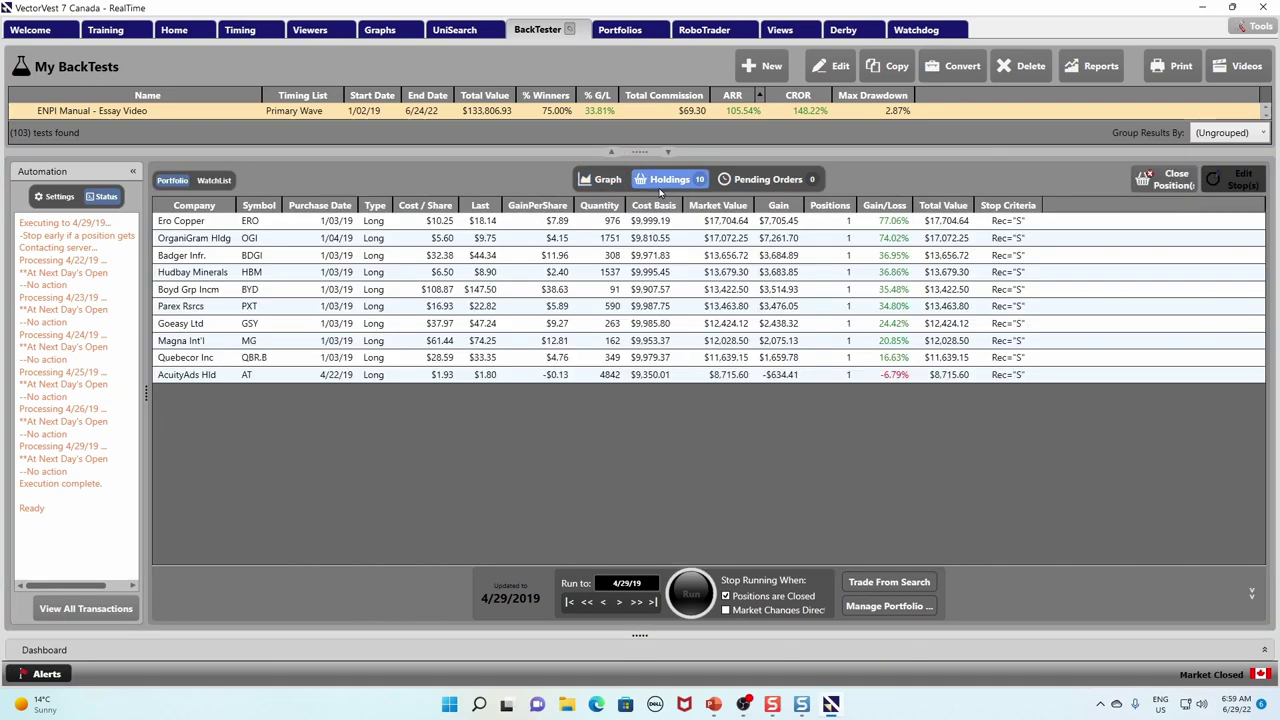
pyautogui.click(279, 275)
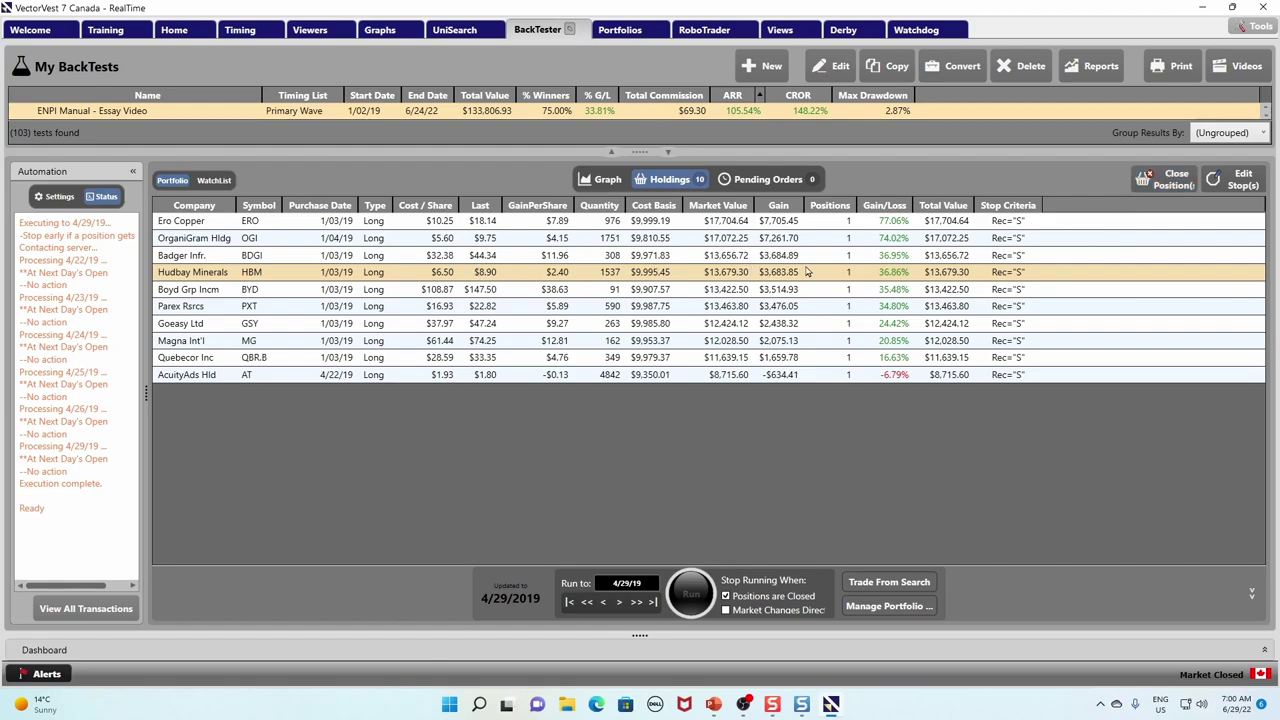
# - Queue a sale of all 1537 Hudbay (HBM) shares at $8.92, then view the pending HBM sell order
pyautogui.click(1162, 182)
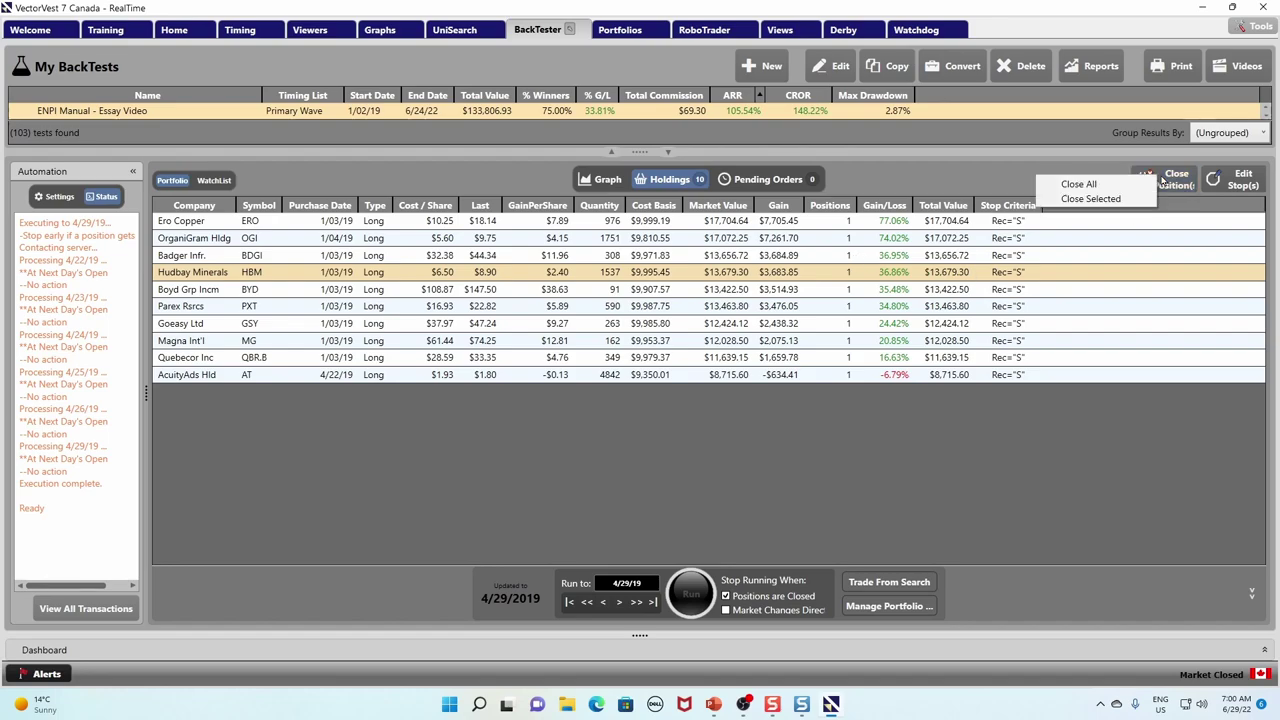
pyautogui.click(1090, 200)
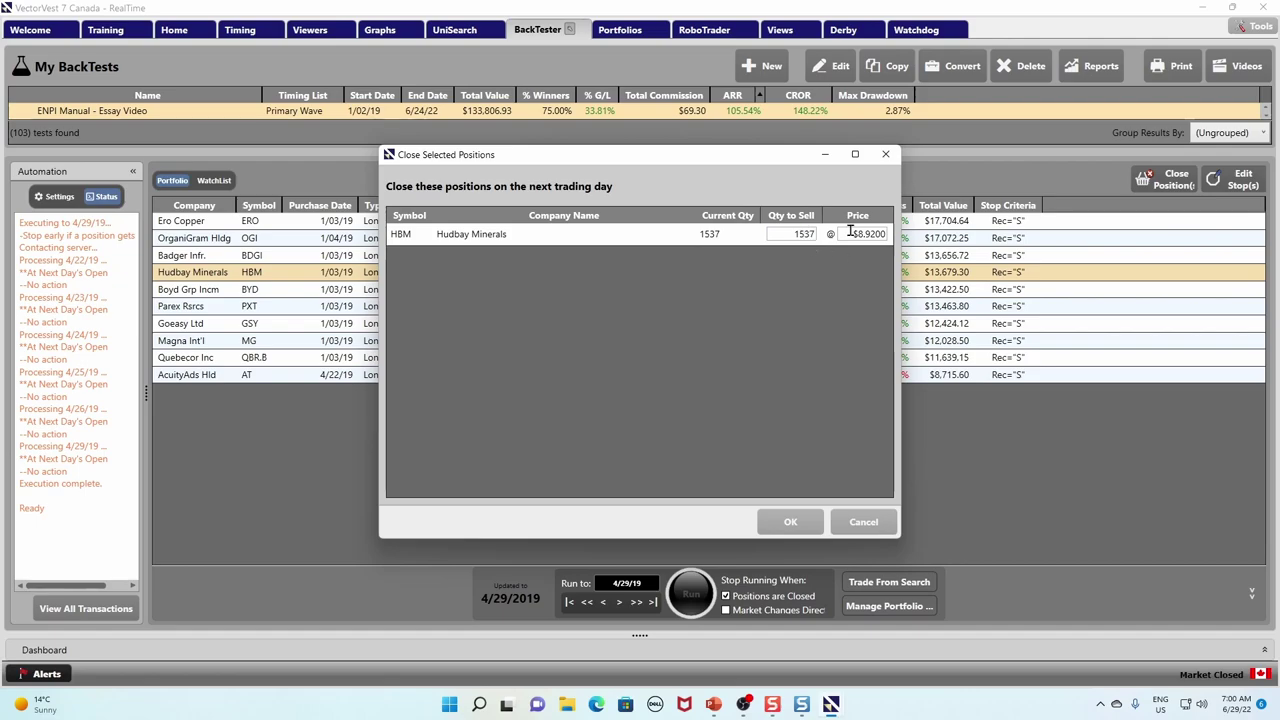
pyautogui.click(782, 517)
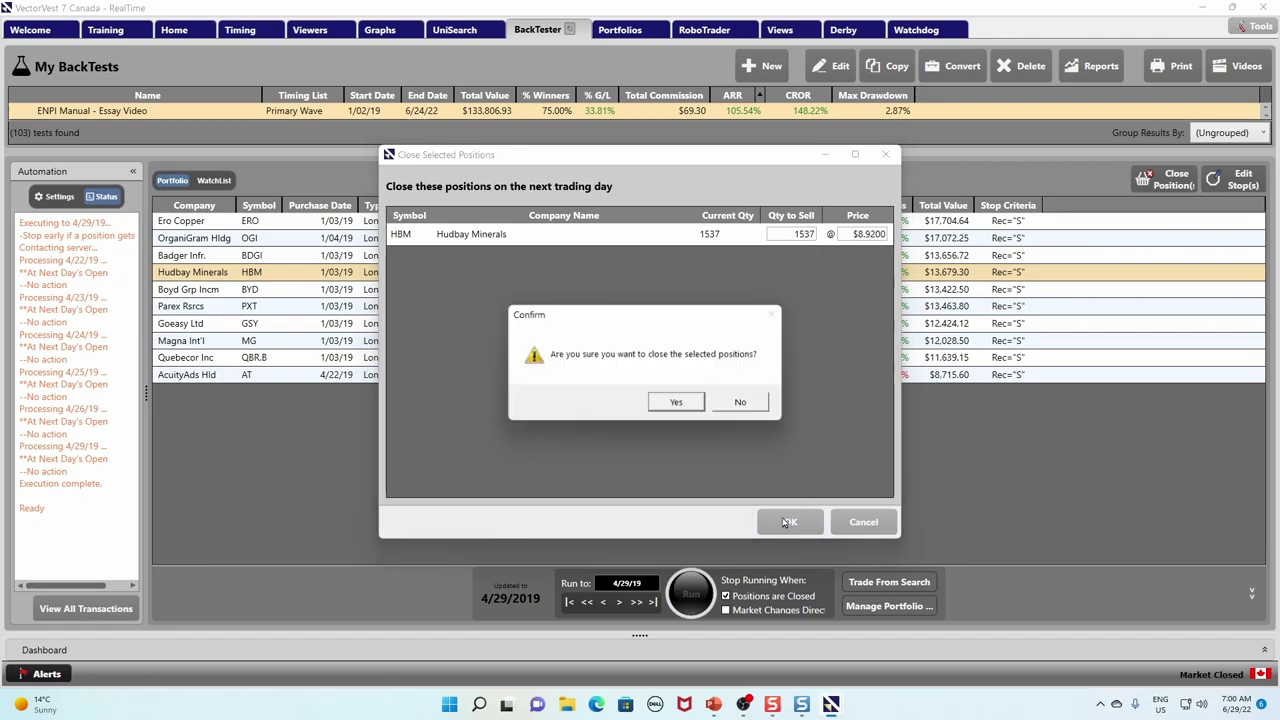
pyautogui.click(676, 405)
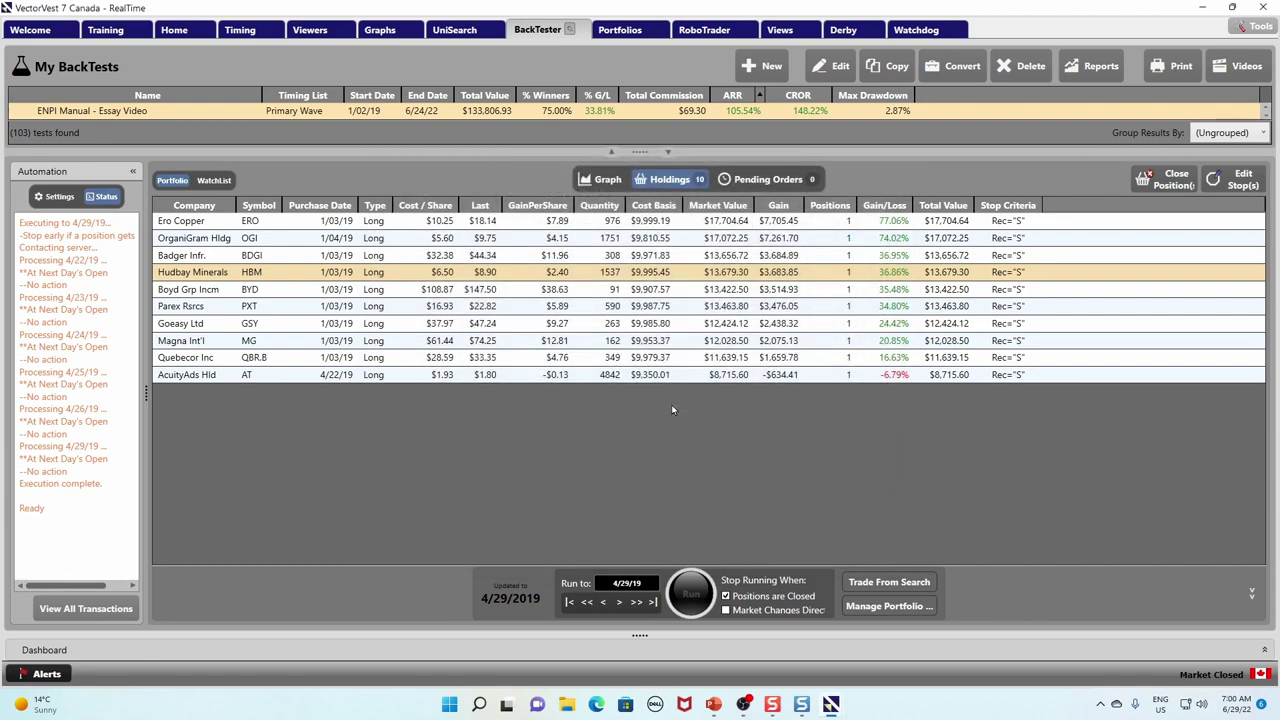
pyautogui.click(767, 180)
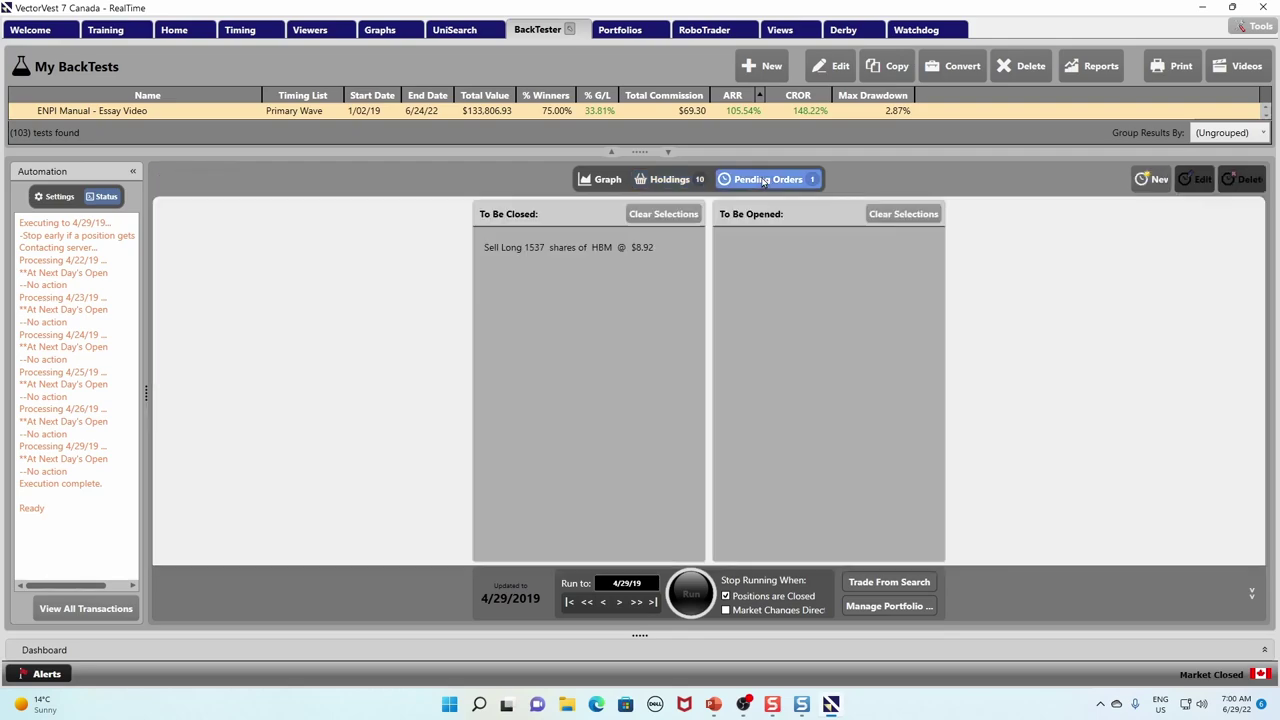
pyautogui.click(568, 248)
# - Return to Holdings and run the backtest to 4/30/19, reaching $133,944.39 (33.94%) with nine holdings
pyautogui.click(604, 258)
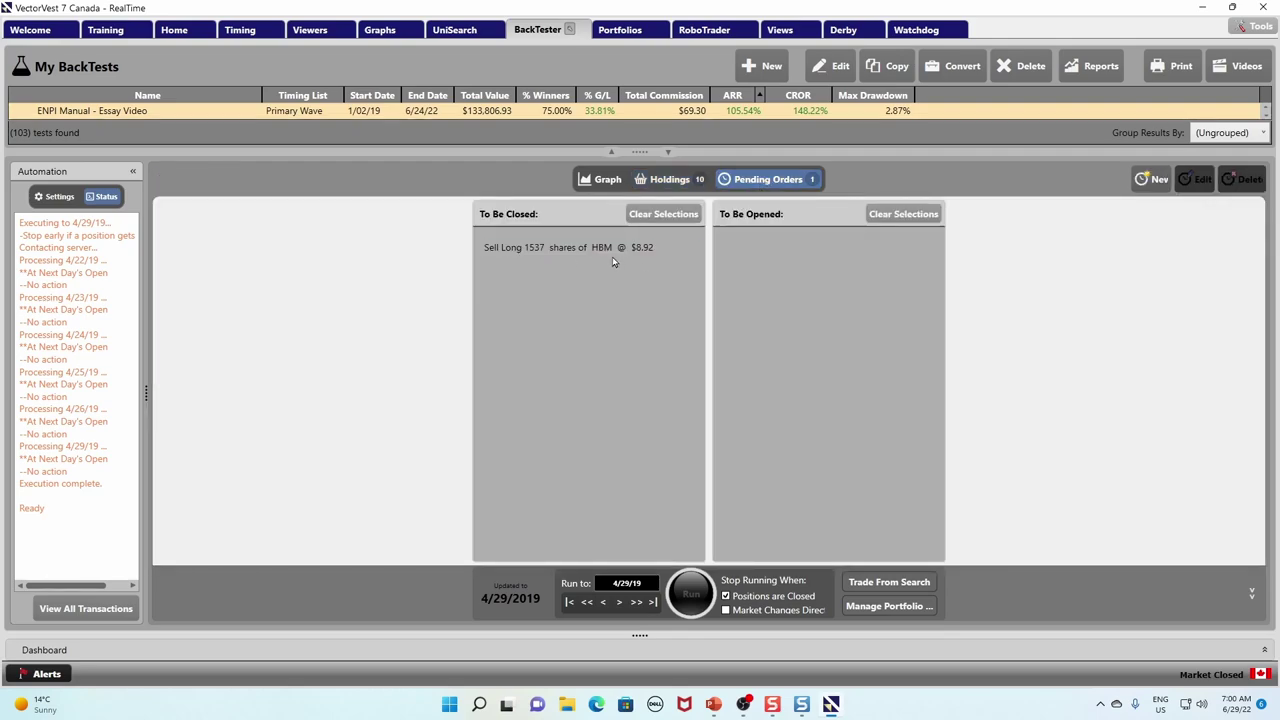
pyautogui.click(667, 183)
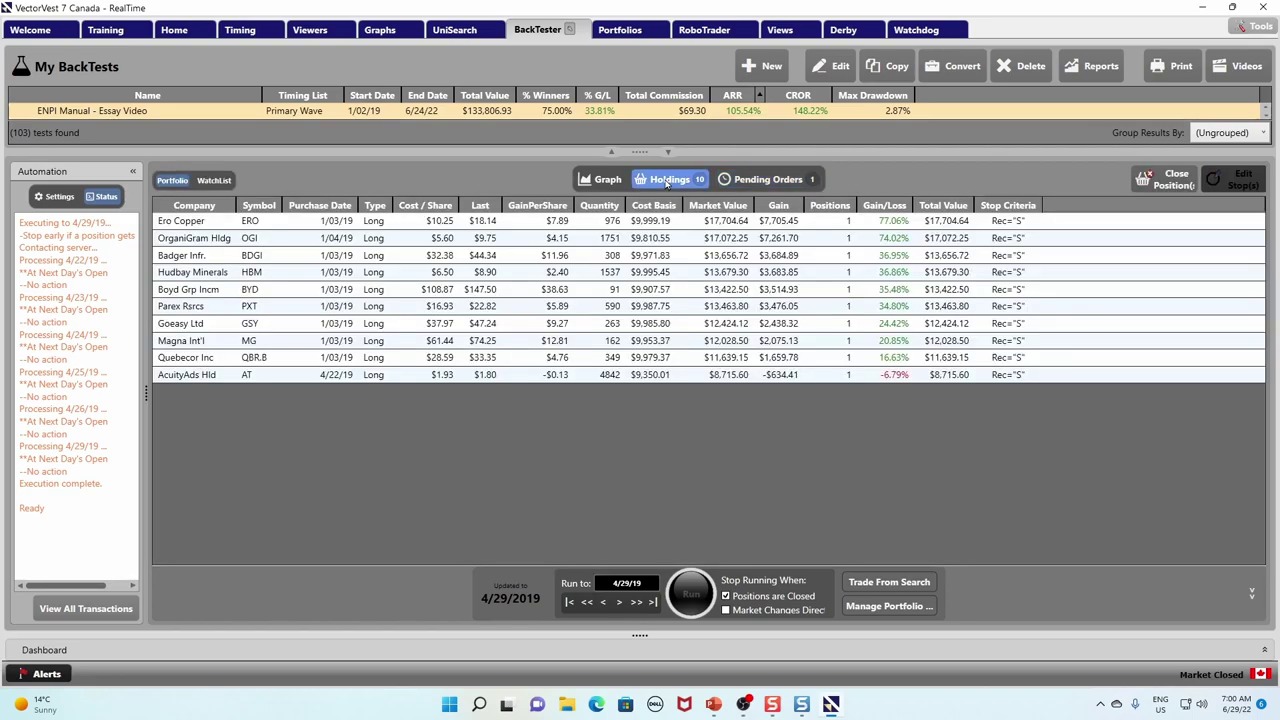
pyautogui.click(619, 603)
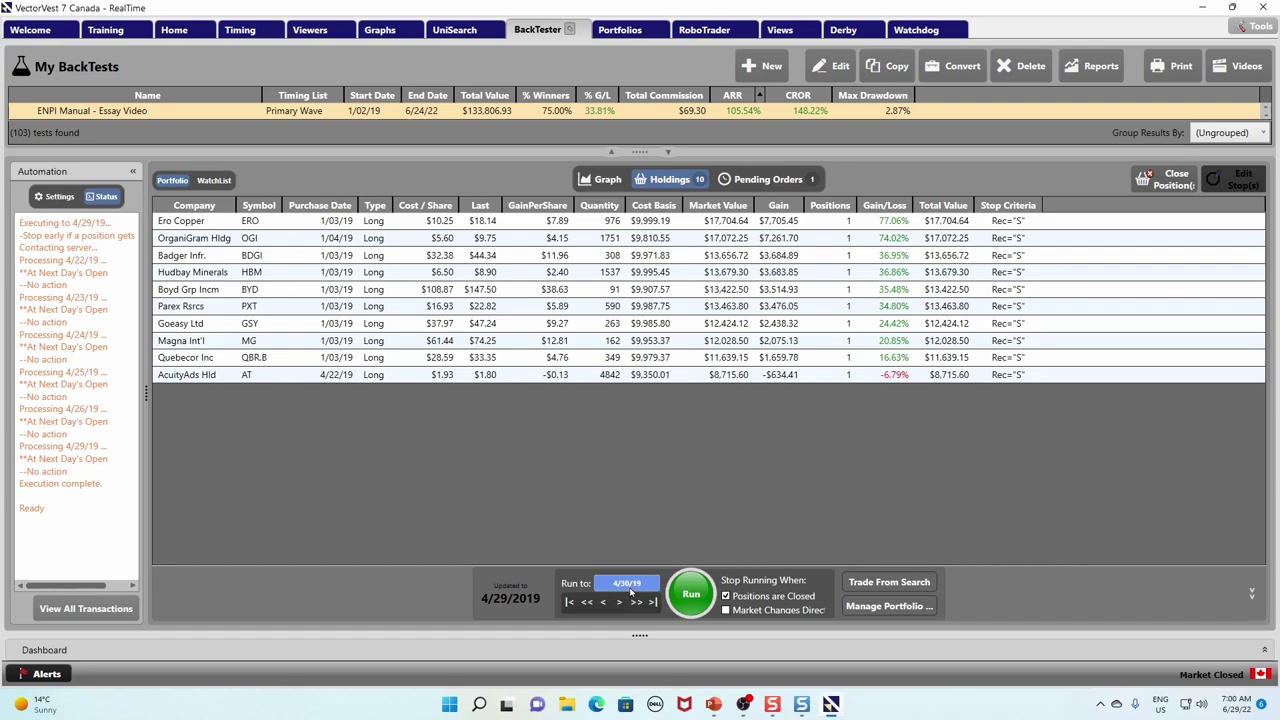
pyautogui.click(690, 598)
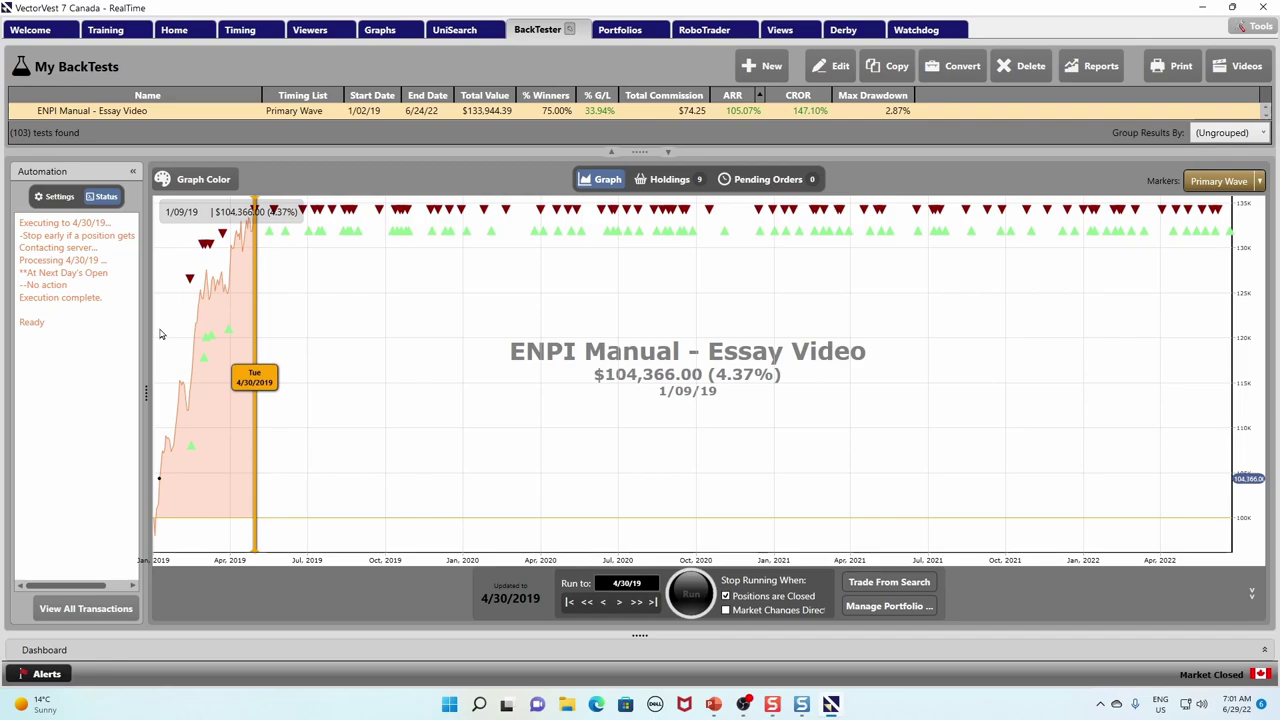
pyautogui.moveTo(162, 334); pyautogui.dragTo(383, 330)
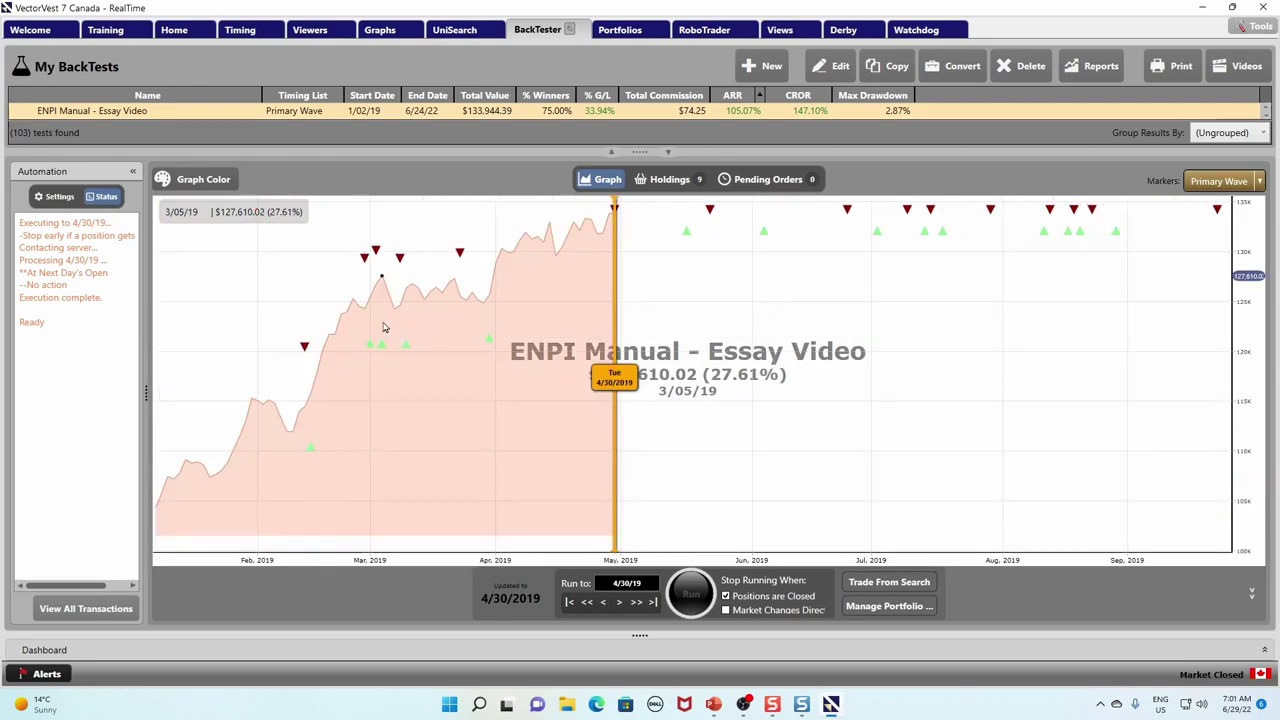
pyautogui.doubleClick(659, 288)
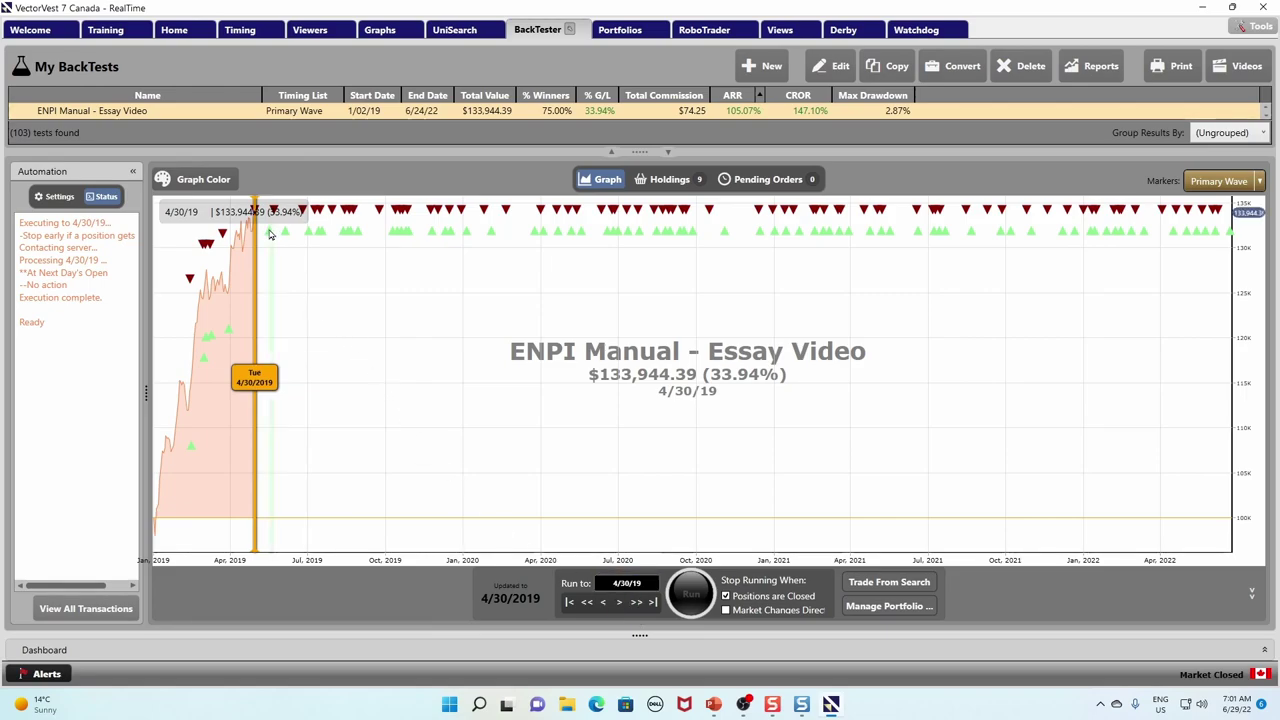
# - Run to 5/15/19; the backtest stops at 5/9/19, and the pending 162-share MG sell at $64.26 is selected
pyautogui.moveTo(269, 237)
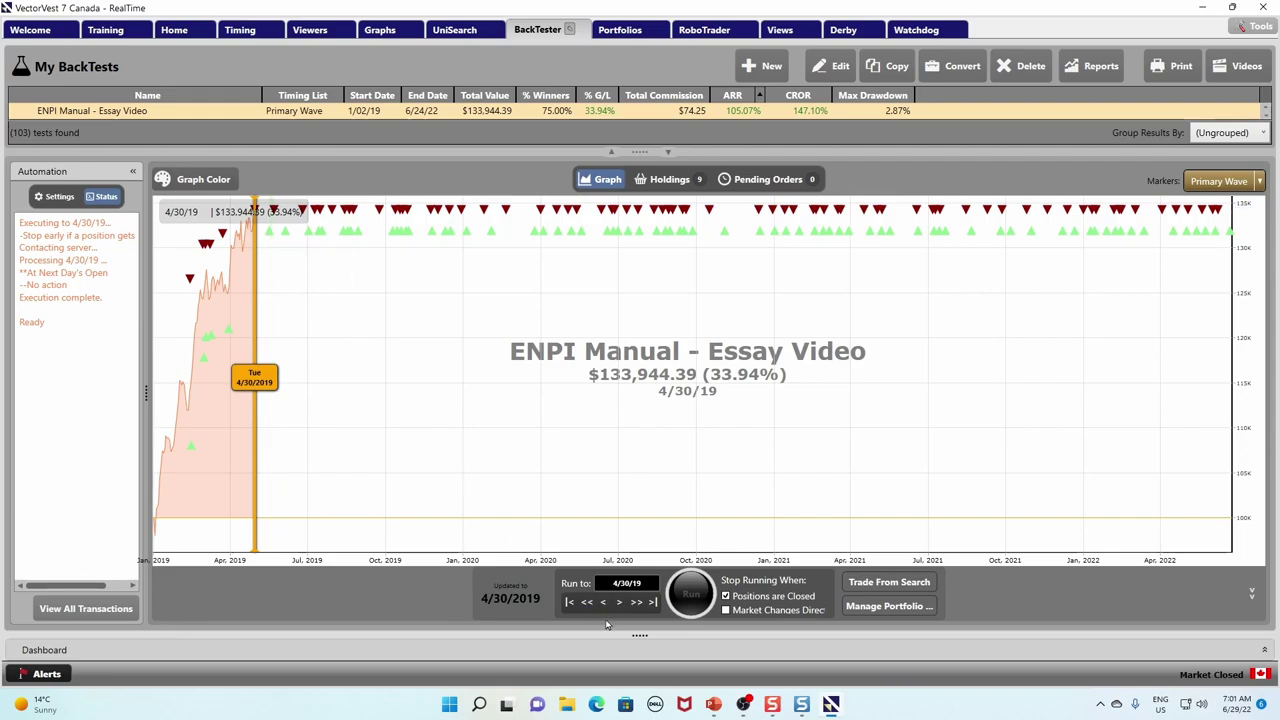
pyautogui.click(636, 604)
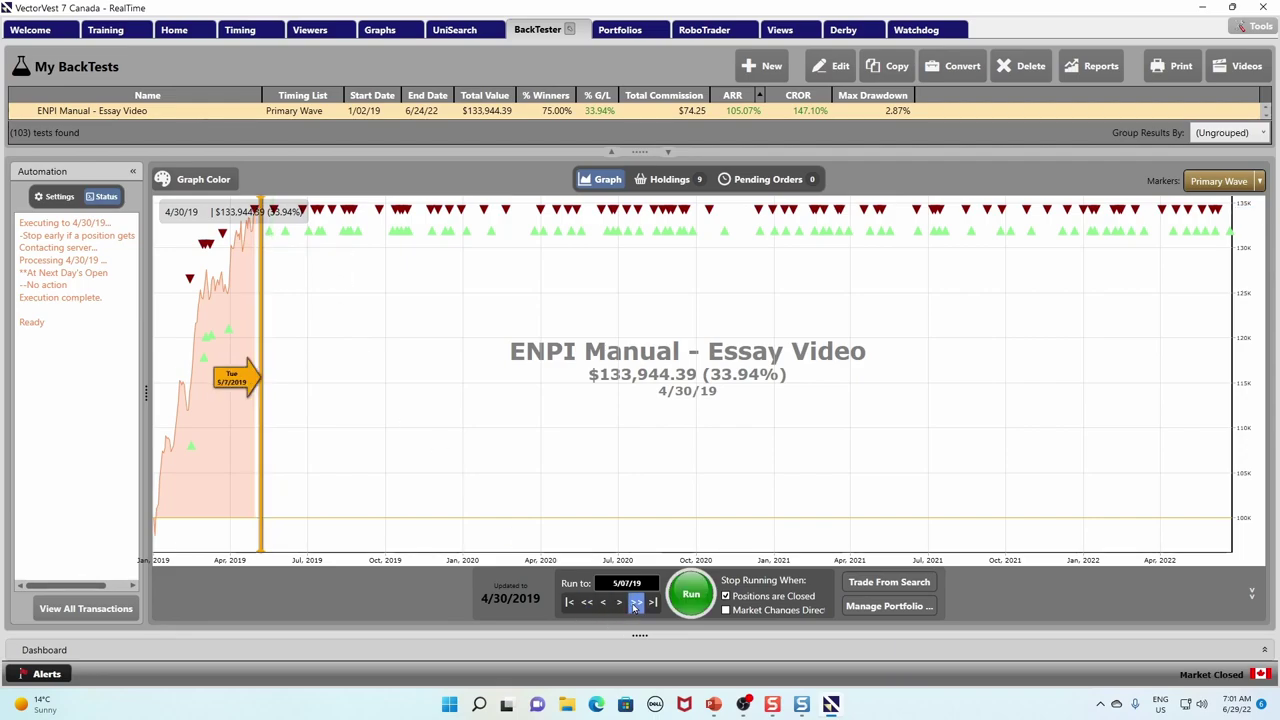
pyautogui.click(636, 604)
pyautogui.click(636, 604)
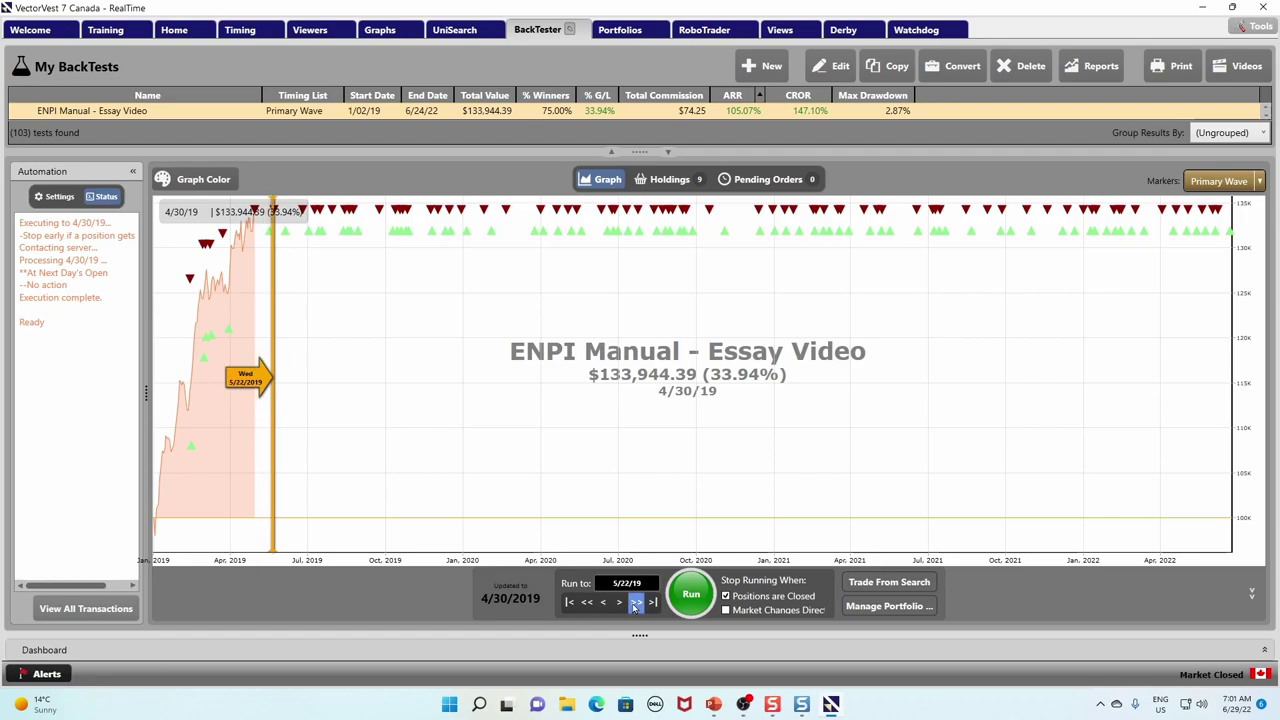
pyautogui.click(604, 603)
pyautogui.click(604, 603)
pyautogui.click(604, 603)
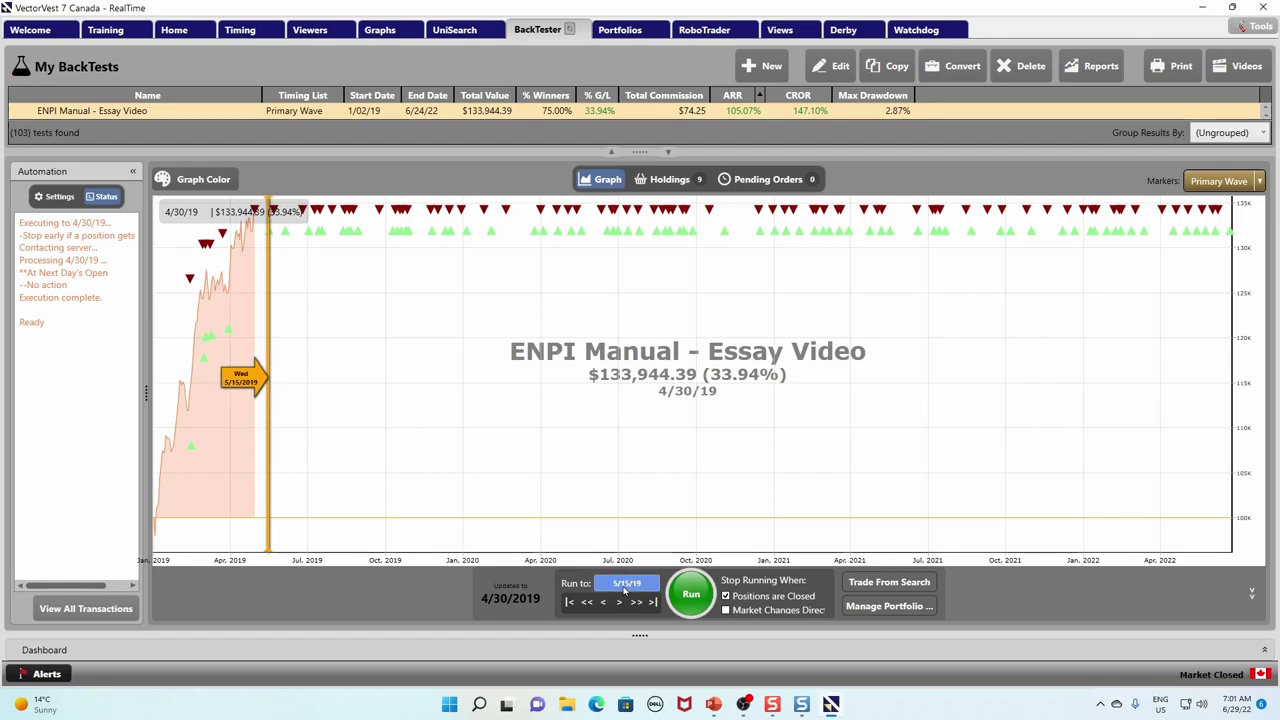
pyautogui.click(690, 597)
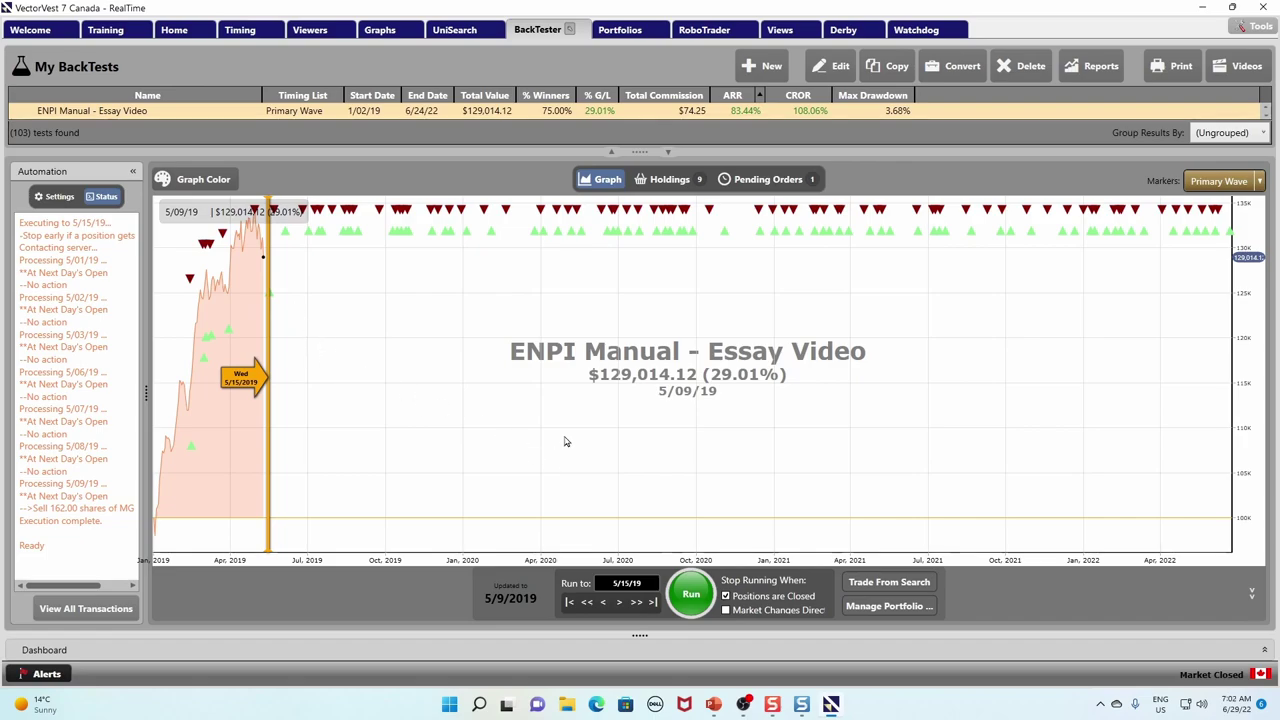
pyautogui.click(760, 182)
pyautogui.click(584, 250)
# - Run to 5/16/19 ($134,663.49) and list pending orders: sell 4842 AT, buy QST, IFC, ERE.U
pyautogui.click(620, 252)
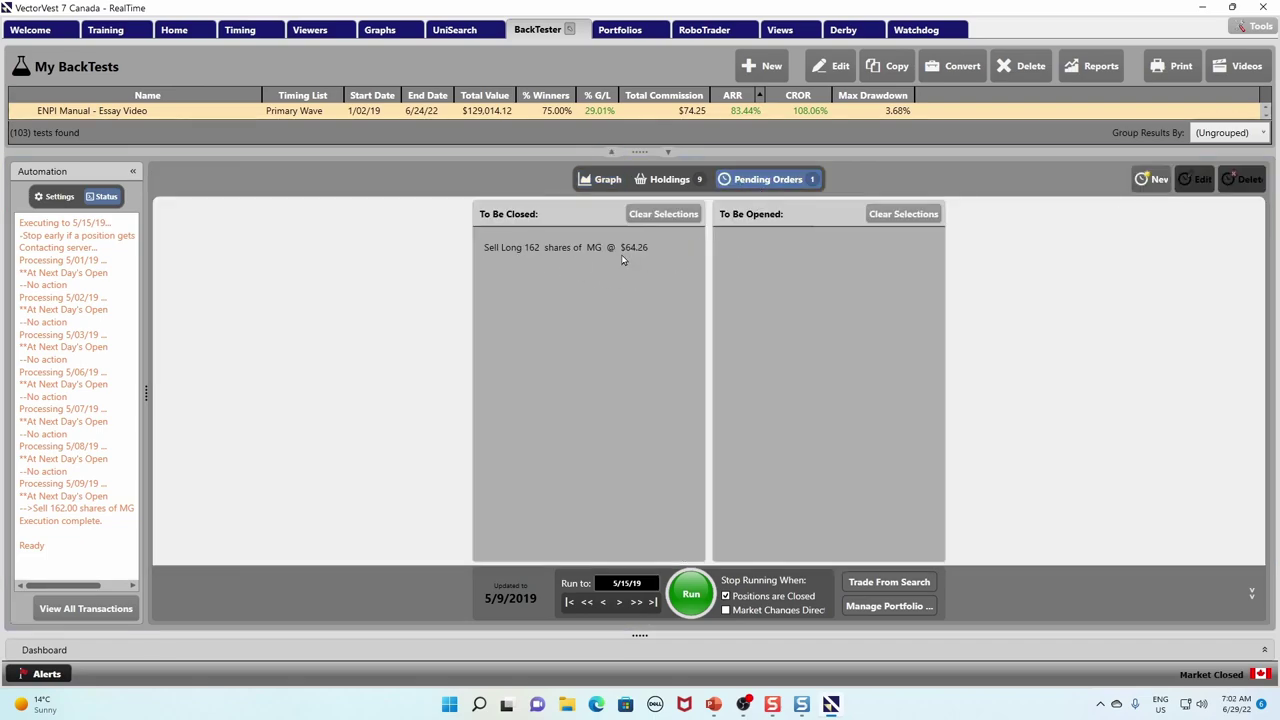
pyautogui.click(670, 182)
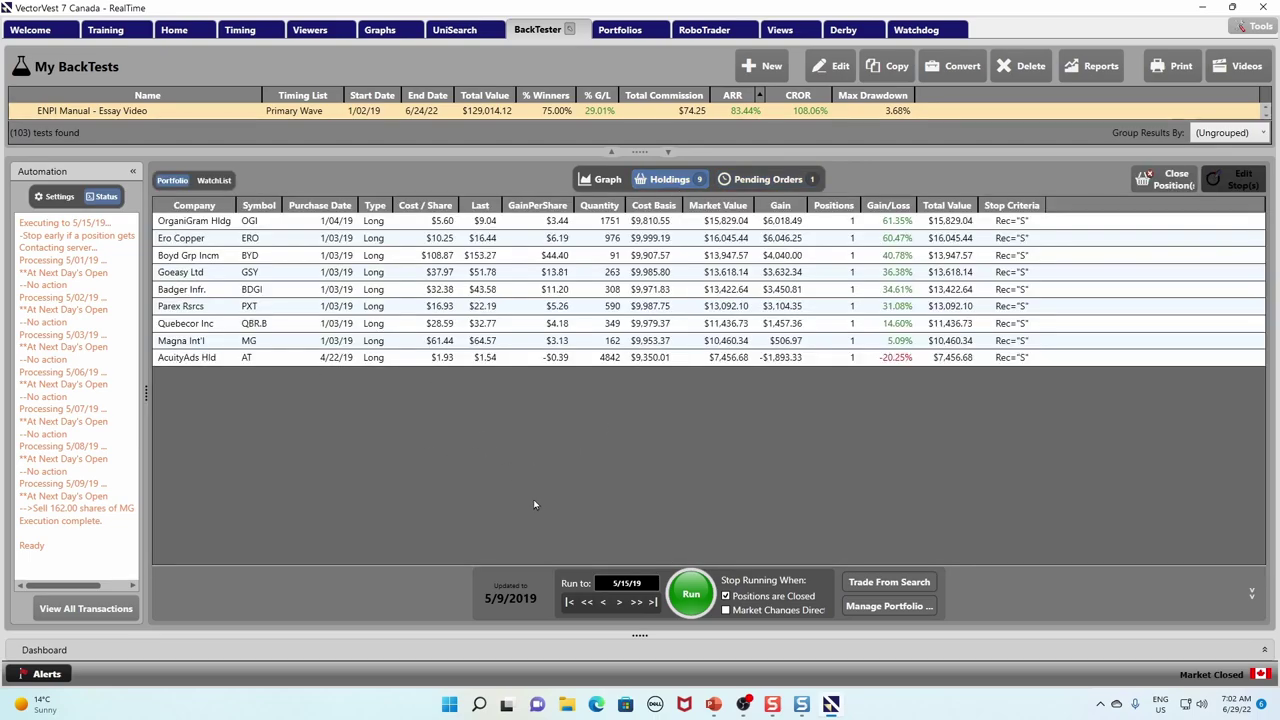
pyautogui.click(619, 606)
pyautogui.click(680, 597)
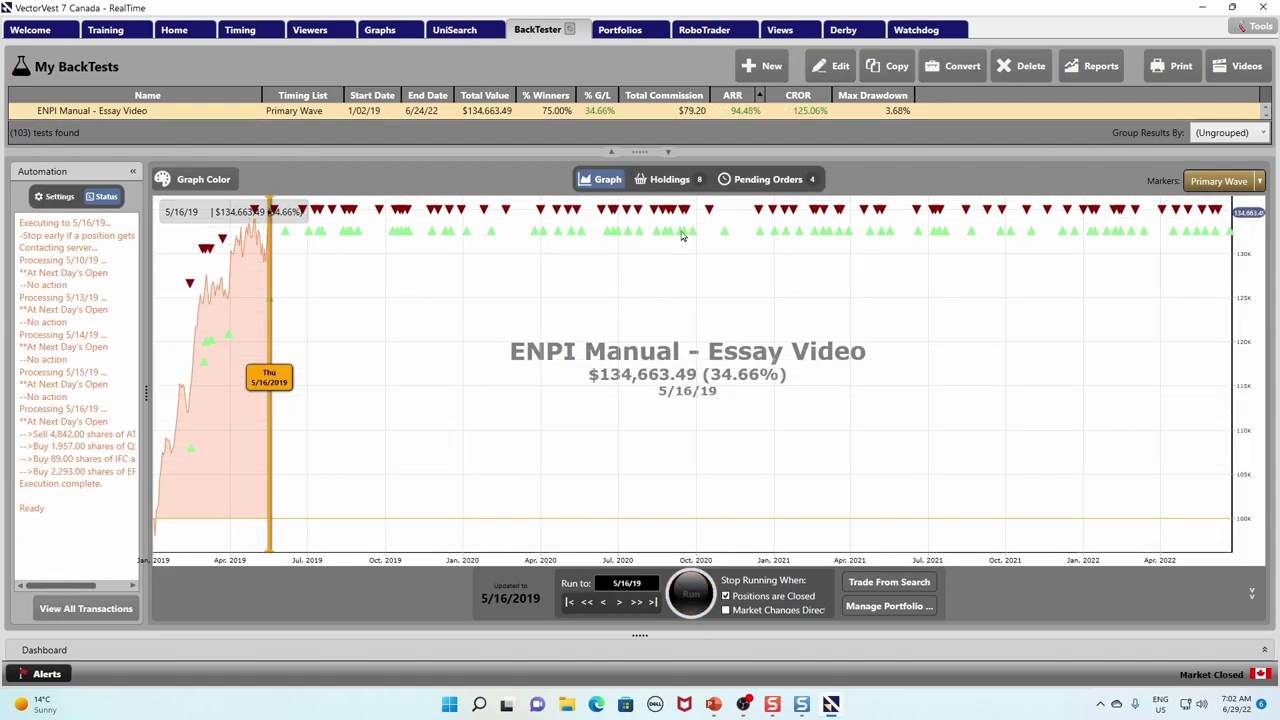
pyautogui.click(779, 181)
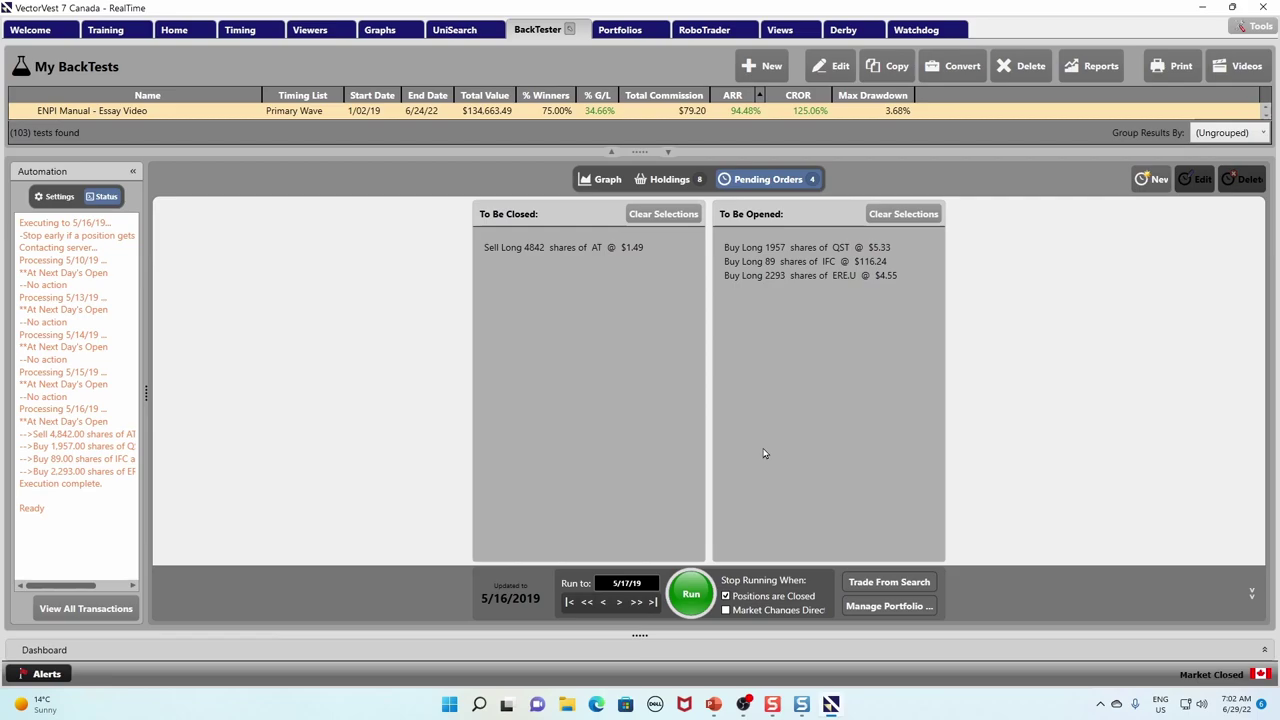
# - Open Edit Transactions, sort by Trade Date descending, and select the 5/10/19 162-share MG sale
pyautogui.click(895, 610)
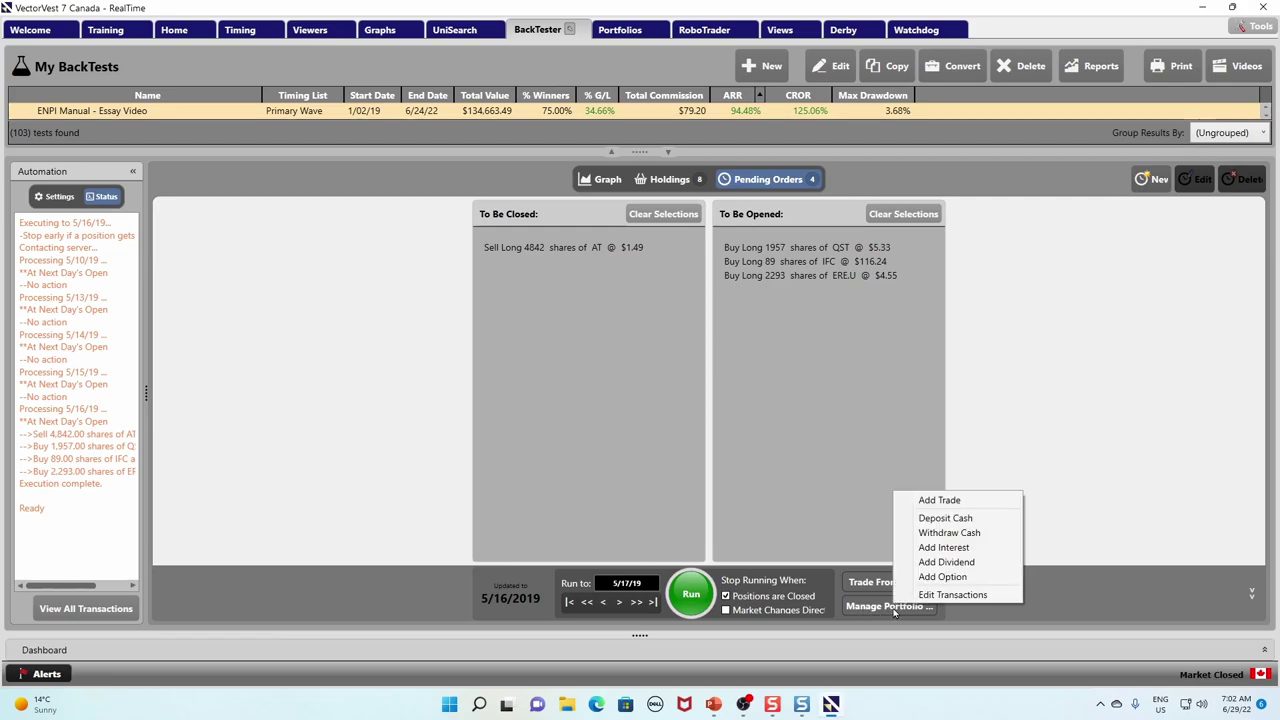
pyautogui.click(949, 597)
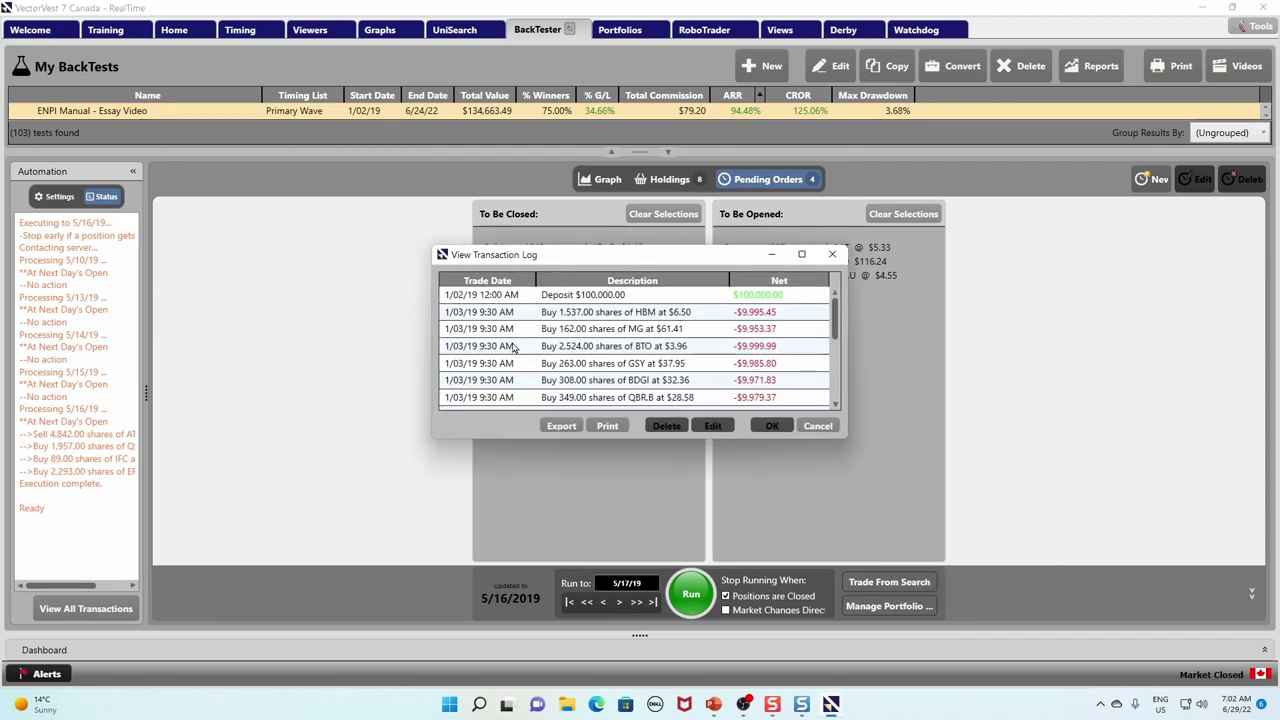
pyautogui.click(490, 287)
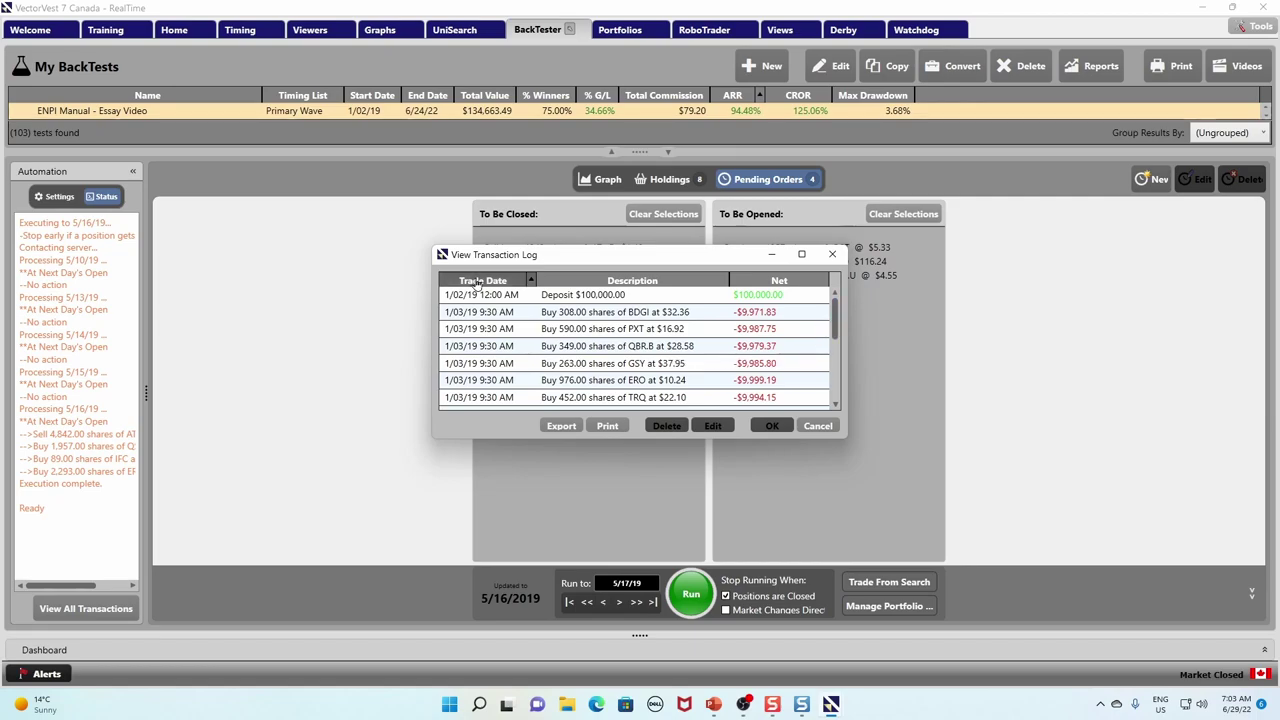
pyautogui.click(480, 281)
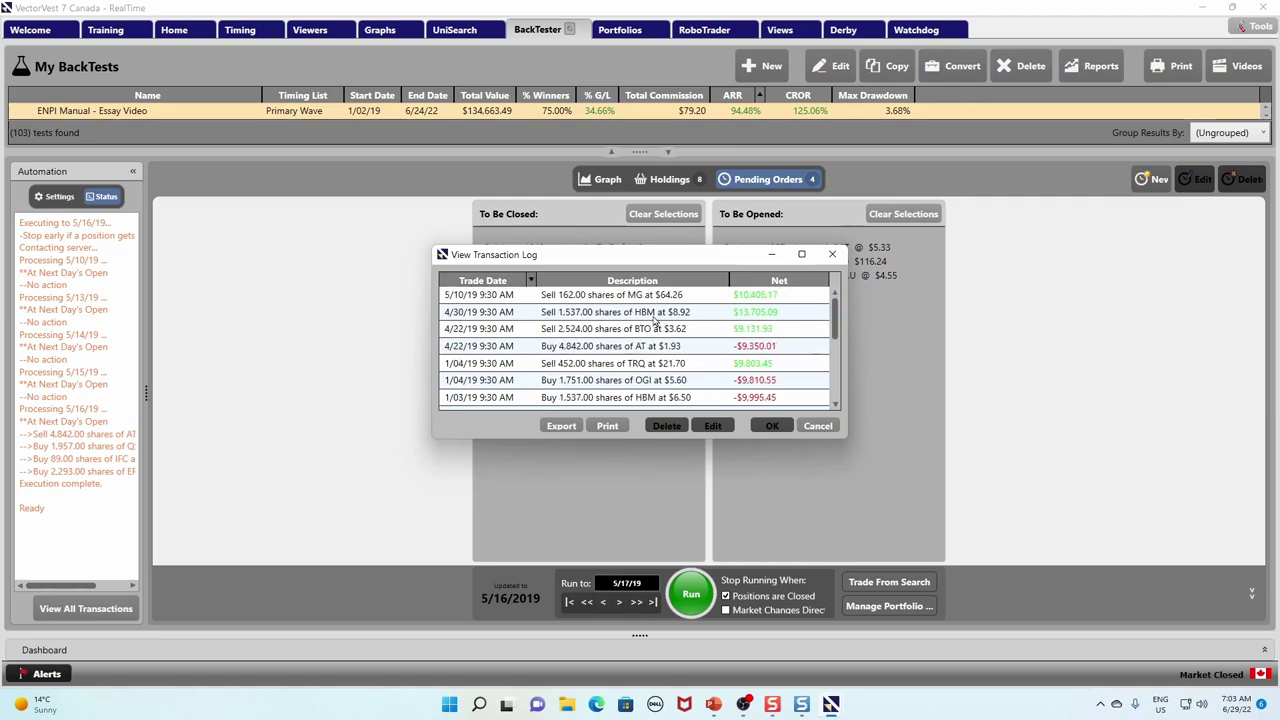
pyautogui.click(596, 299)
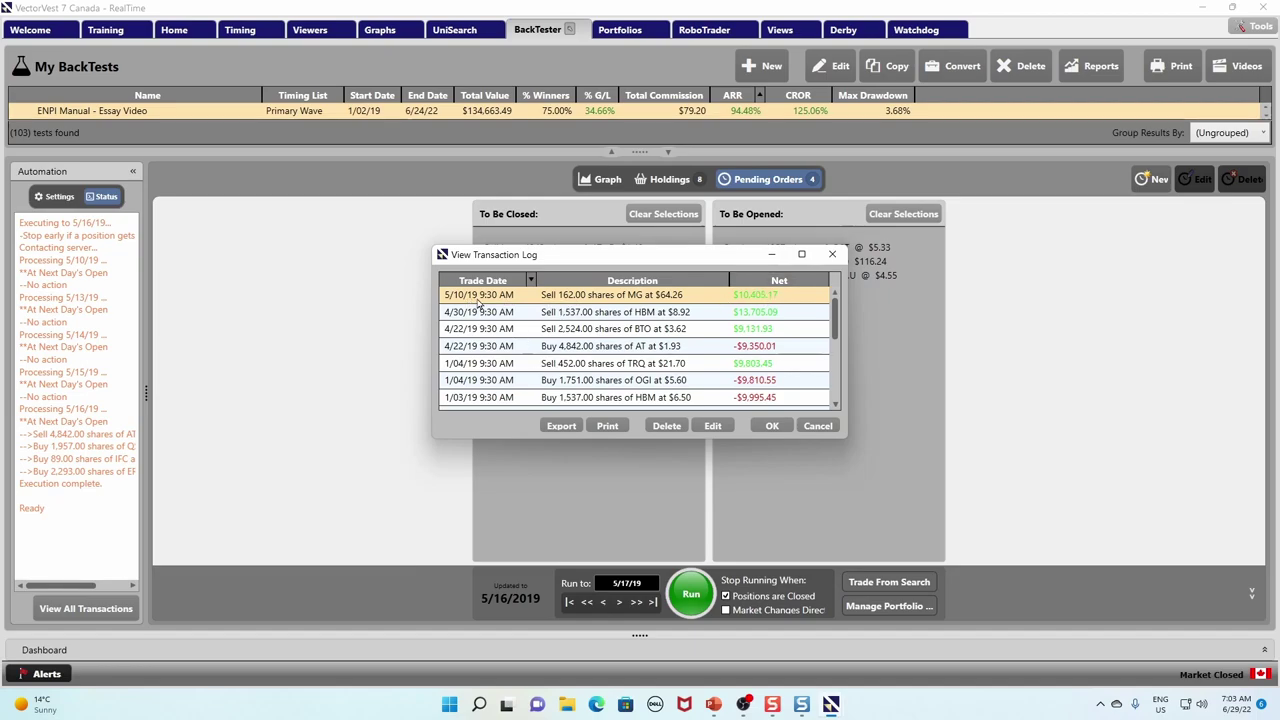
# - Edit the 5/10/19 MG sale using Get Price, setting $61.08 per share and net $9,890.01
pyautogui.click(710, 427)
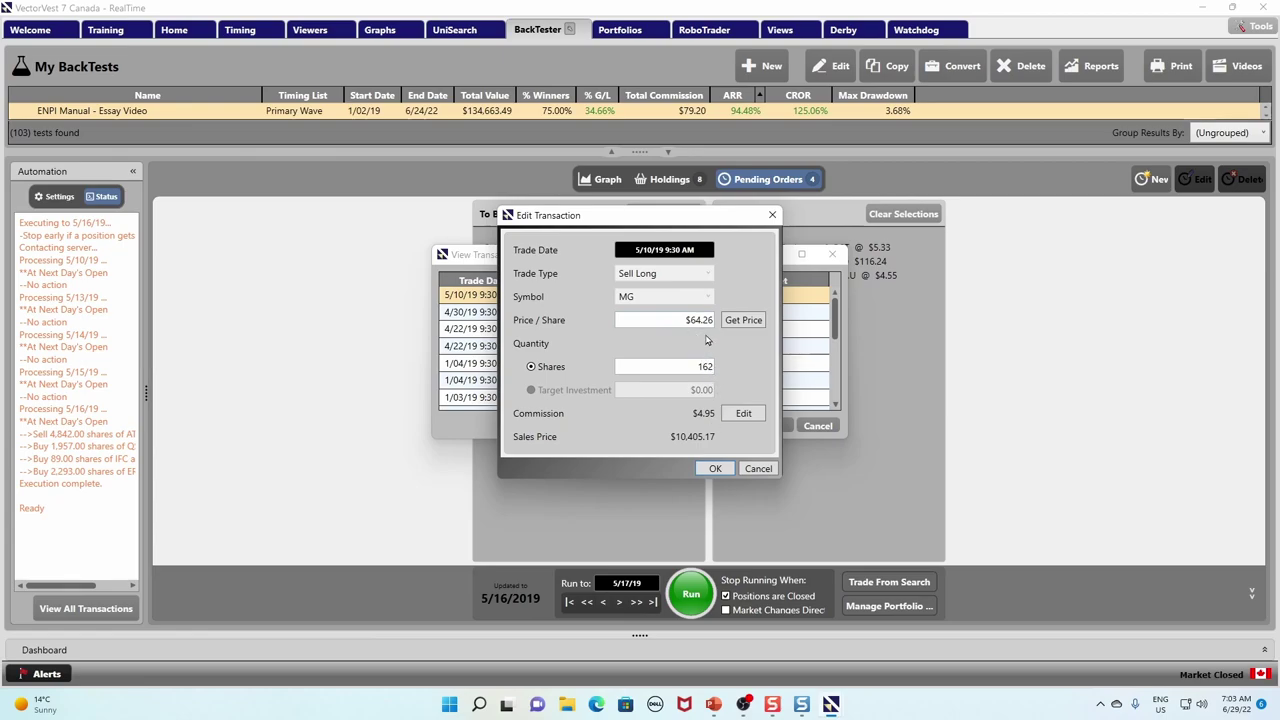
pyautogui.click(736, 324)
pyautogui.click(713, 471)
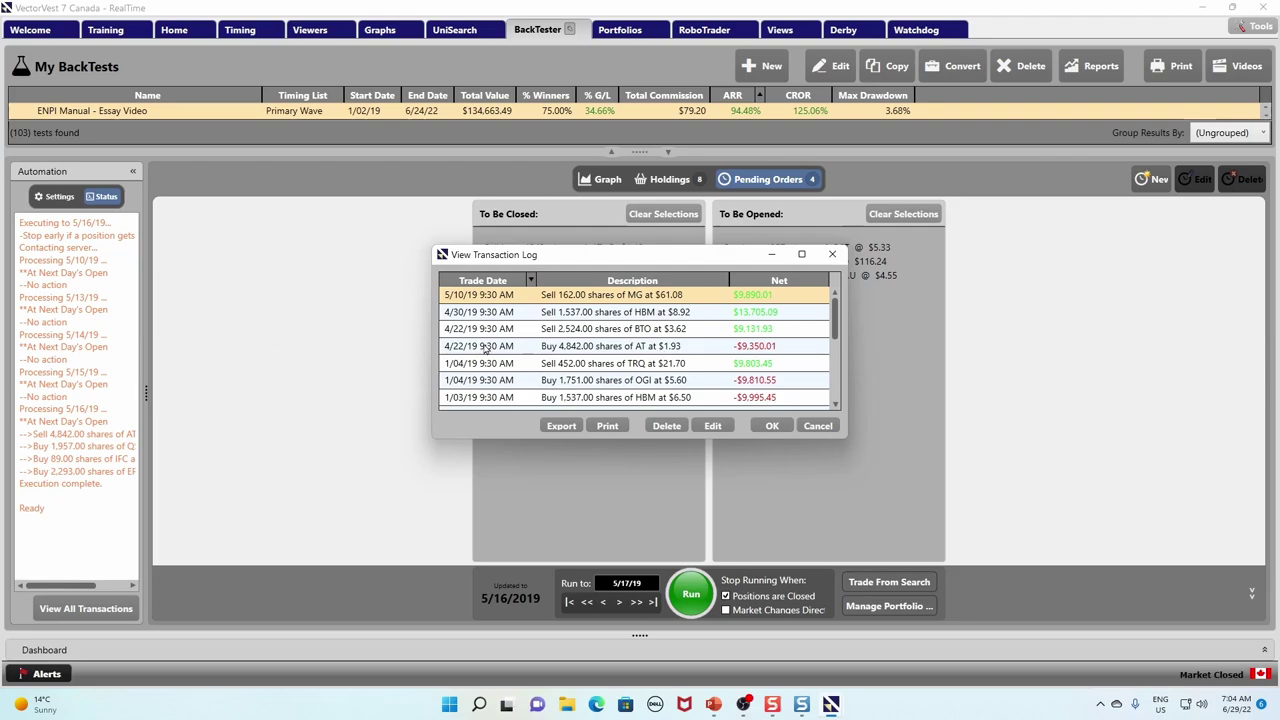
# - Cancel out of the transaction log and select the ERE.U and IFC pending buy orders
pyautogui.click(820, 429)
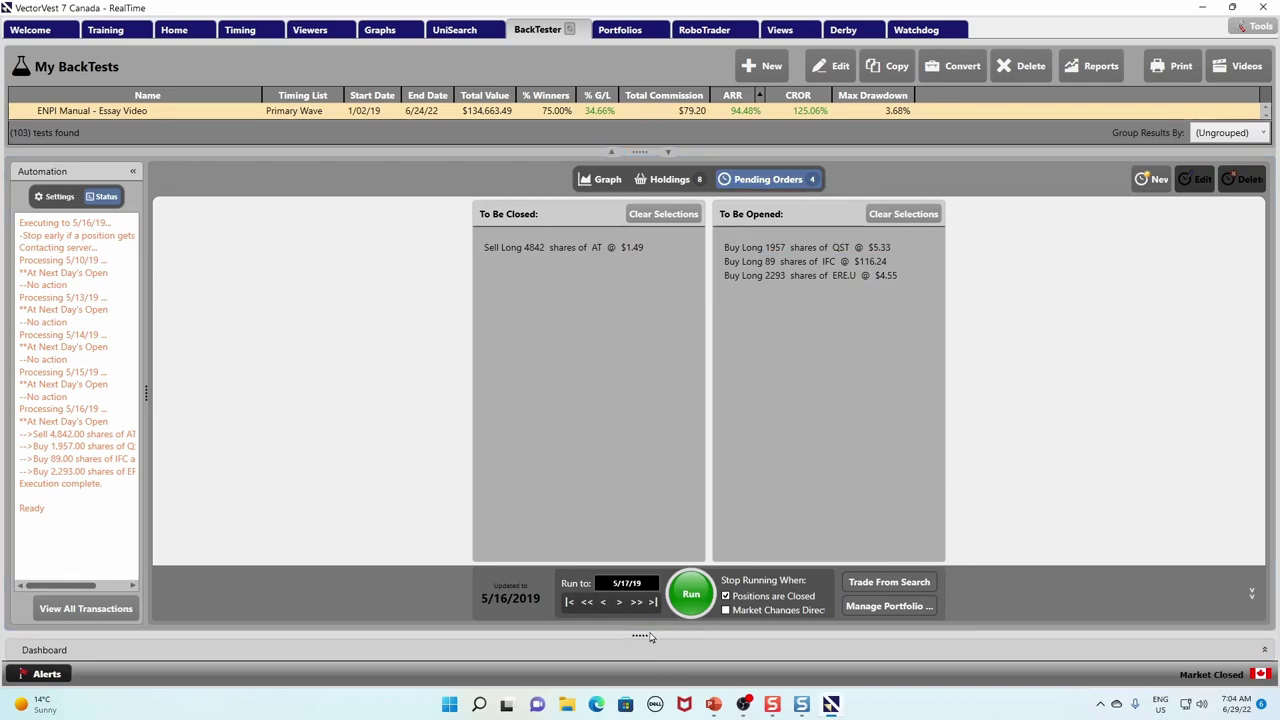
pyautogui.click(885, 275)
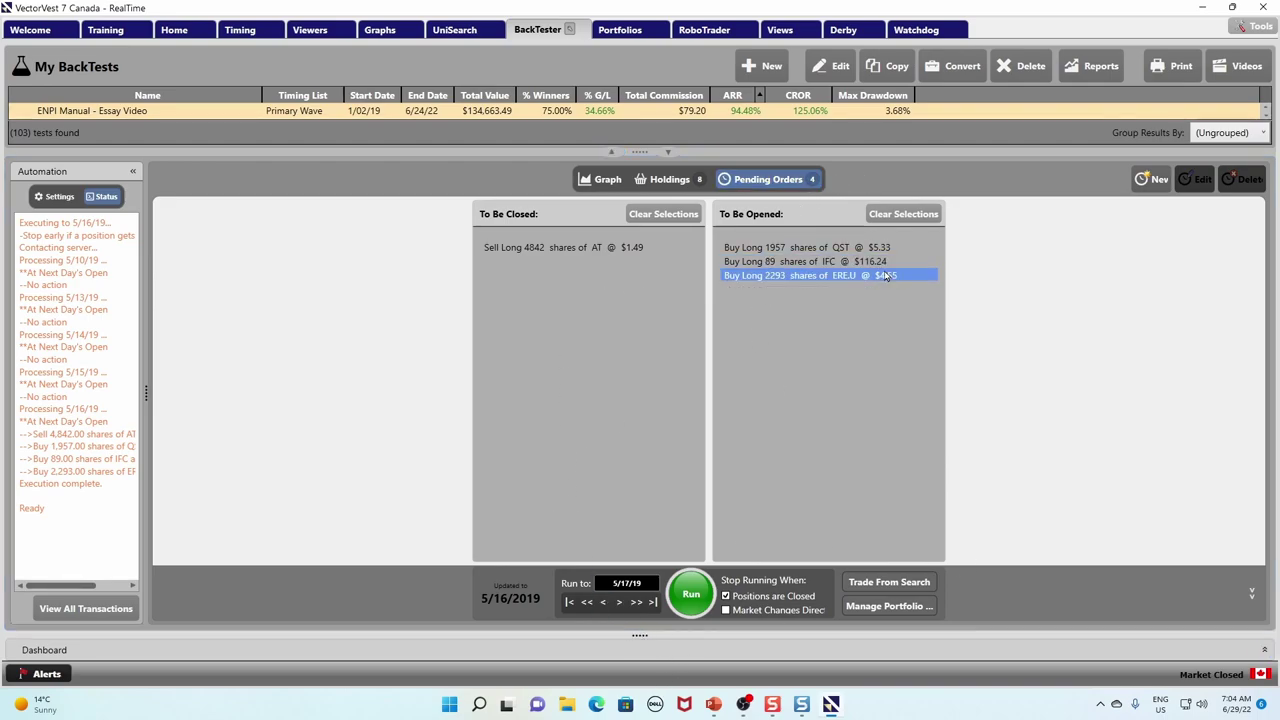
pyautogui.click(892, 267)
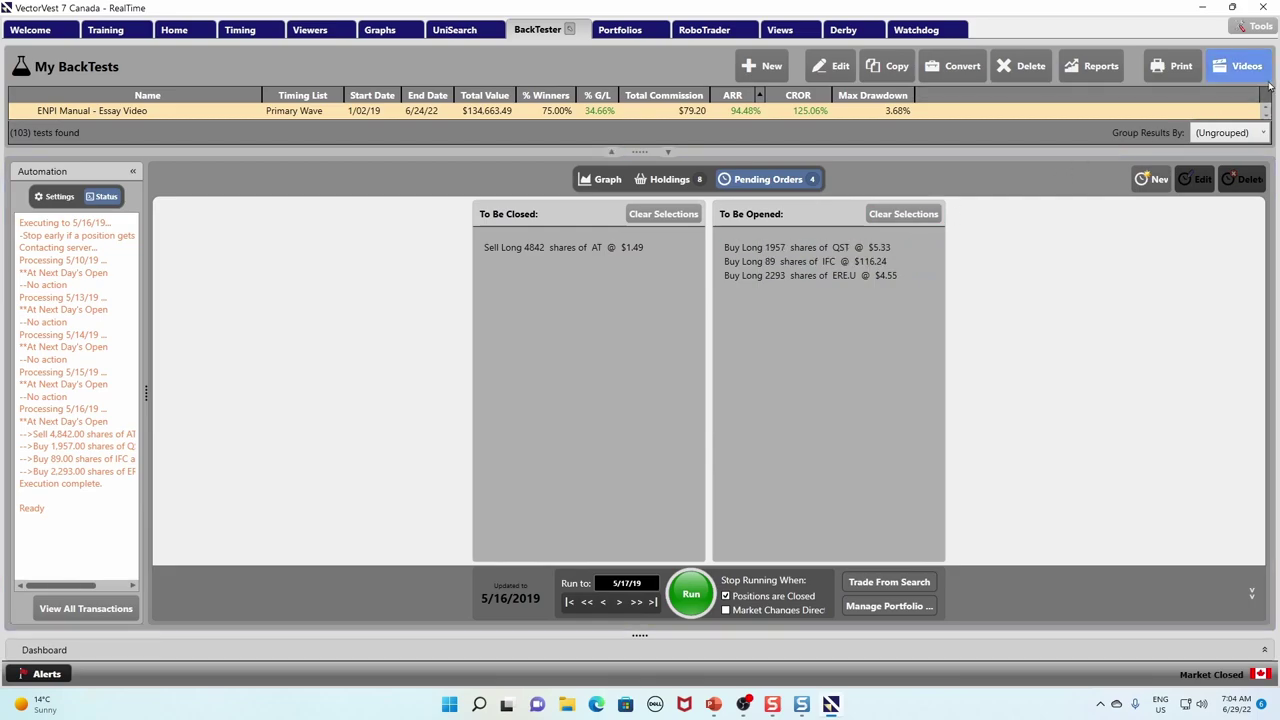
# - Enlarge My BackTests, sort by Name then ARR, and open the original ENPI Manual graph ending 6/24/22
pyautogui.scroll(-2, 1266, 108)
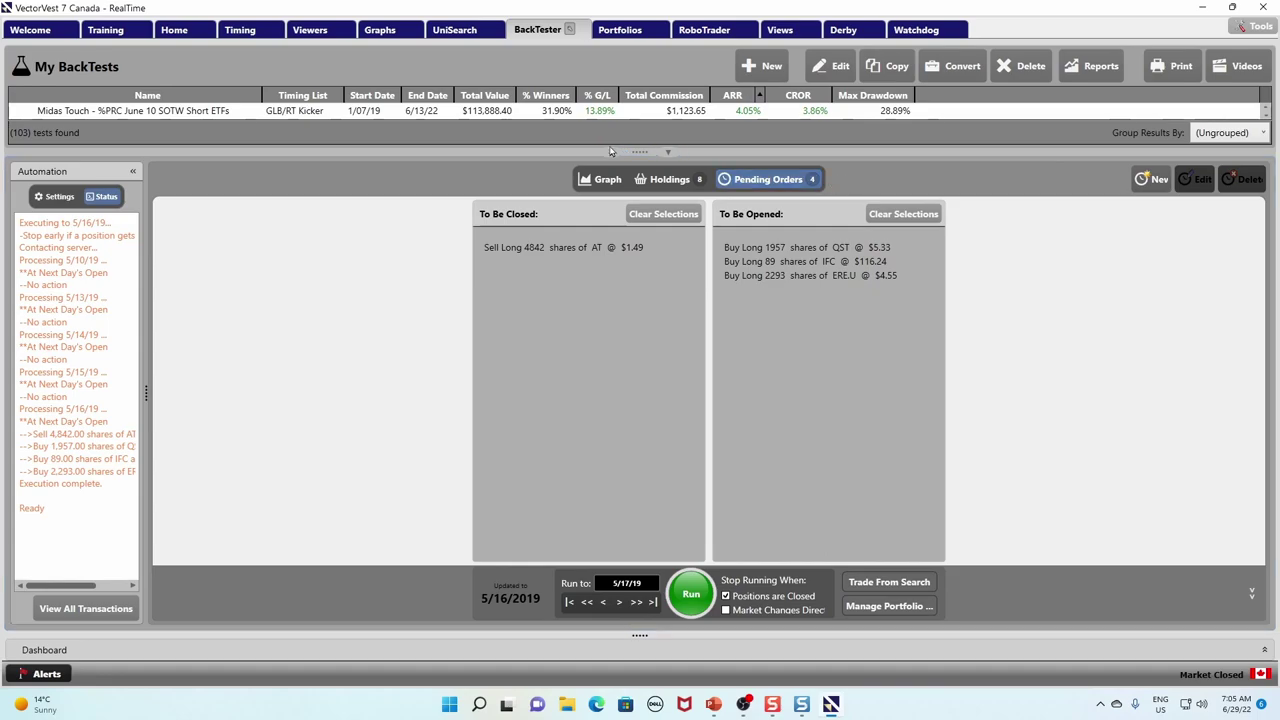
pyautogui.moveTo(640, 152); pyautogui.dragTo(646, 195)
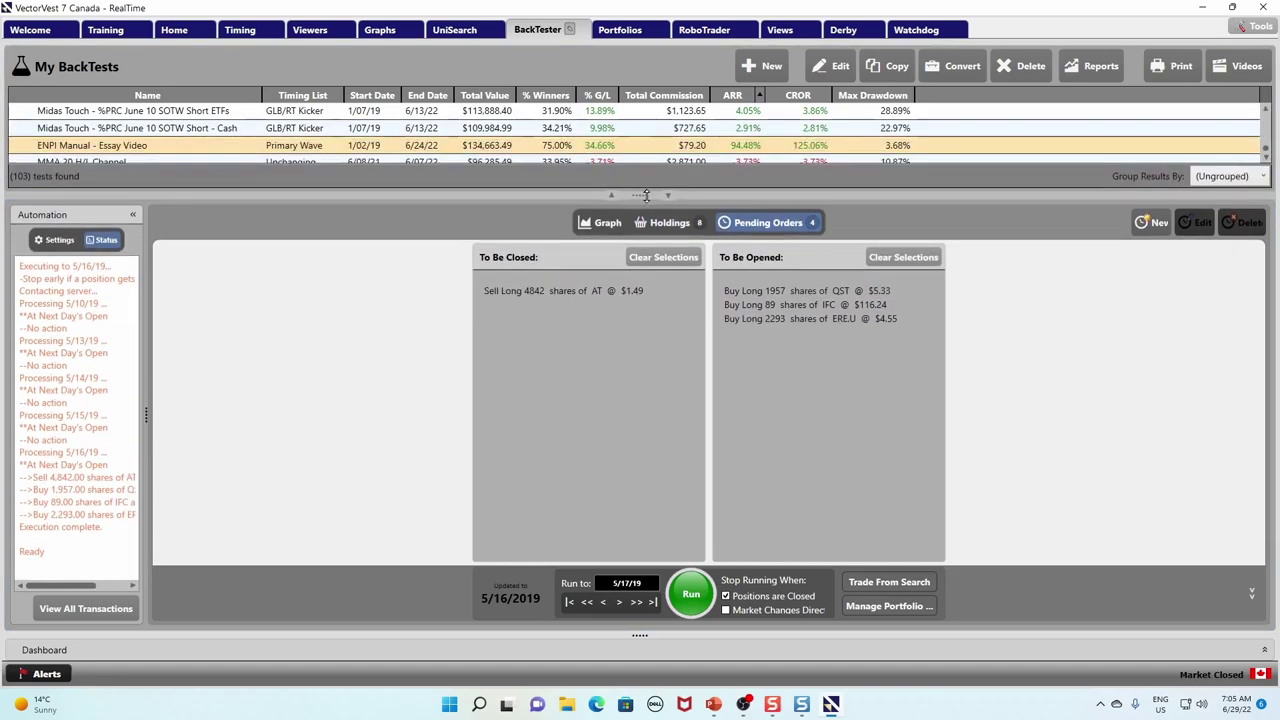
pyautogui.click(198, 95)
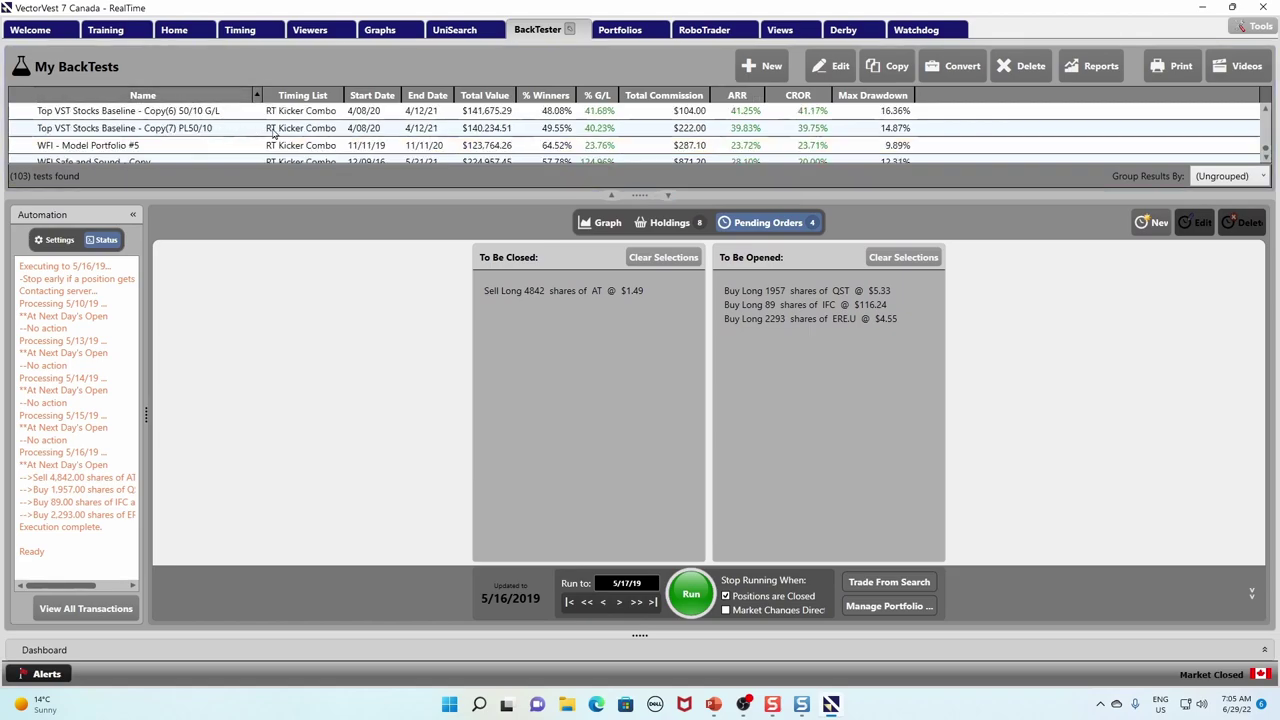
pyautogui.click(733, 95)
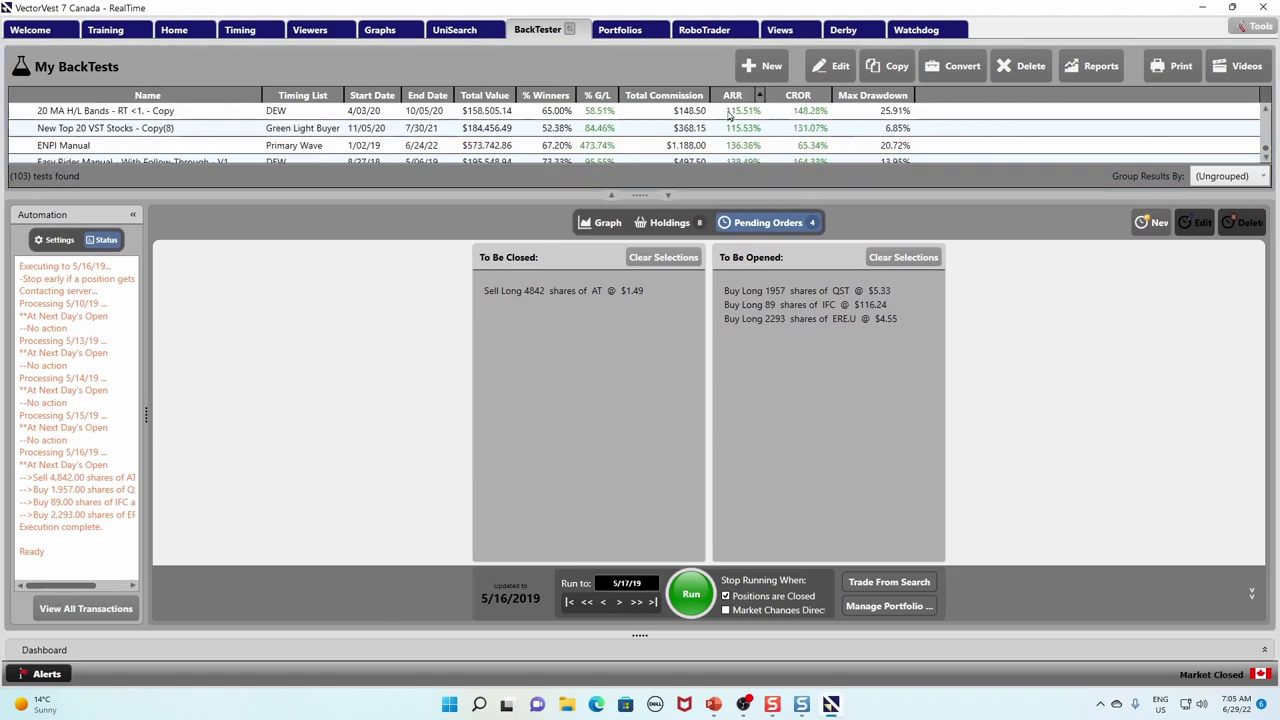
pyautogui.click(446, 148)
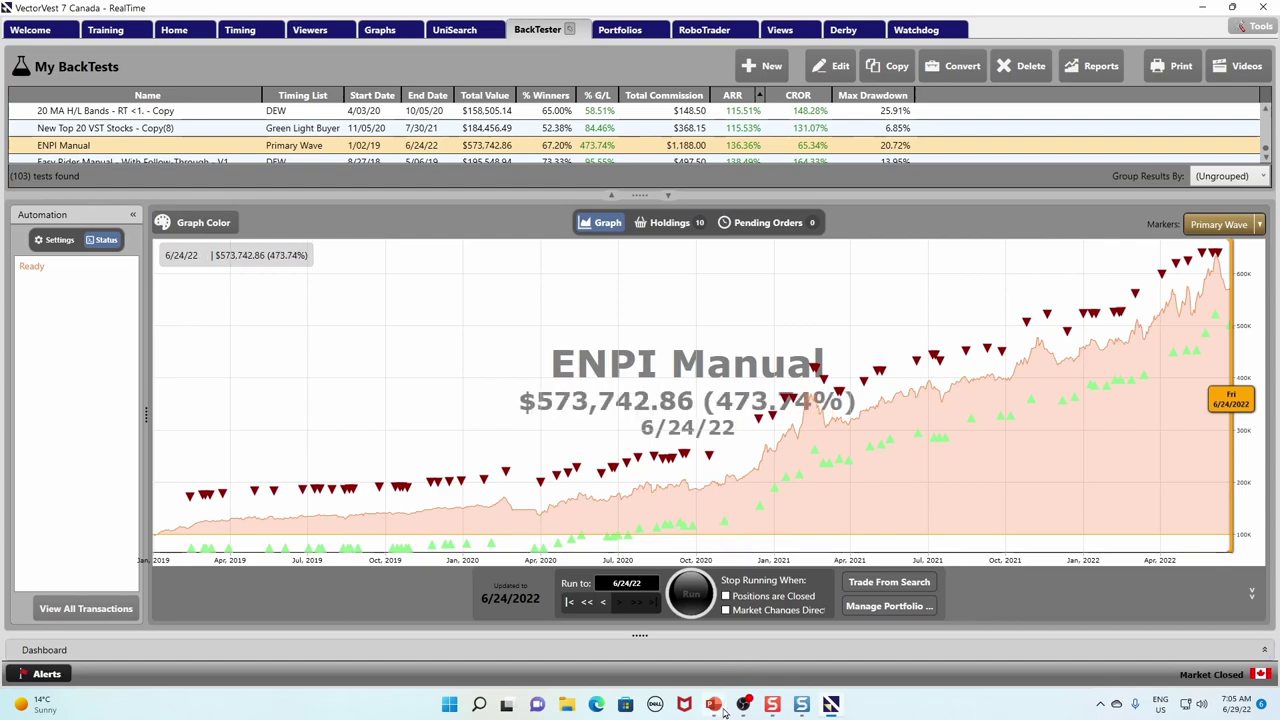
# - Return to the PowerPoint slide show on "The NPI Graph Setup" slide
pyautogui.moveTo(713, 704)
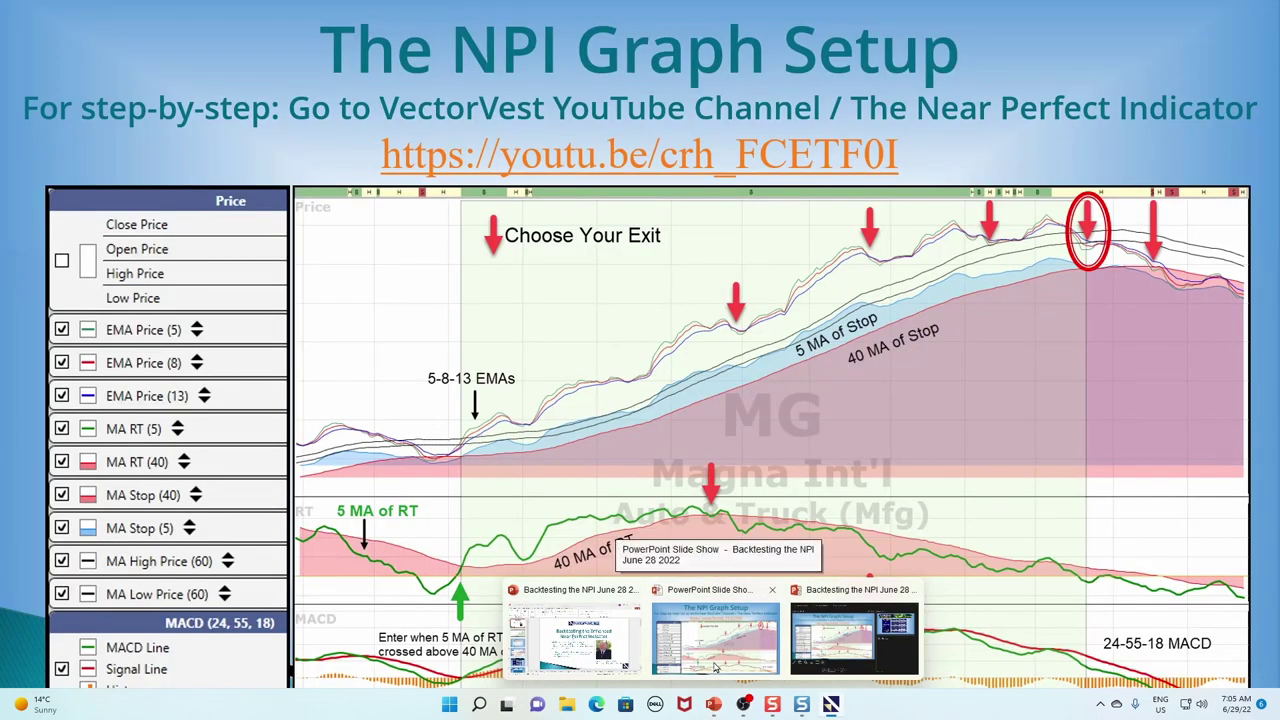